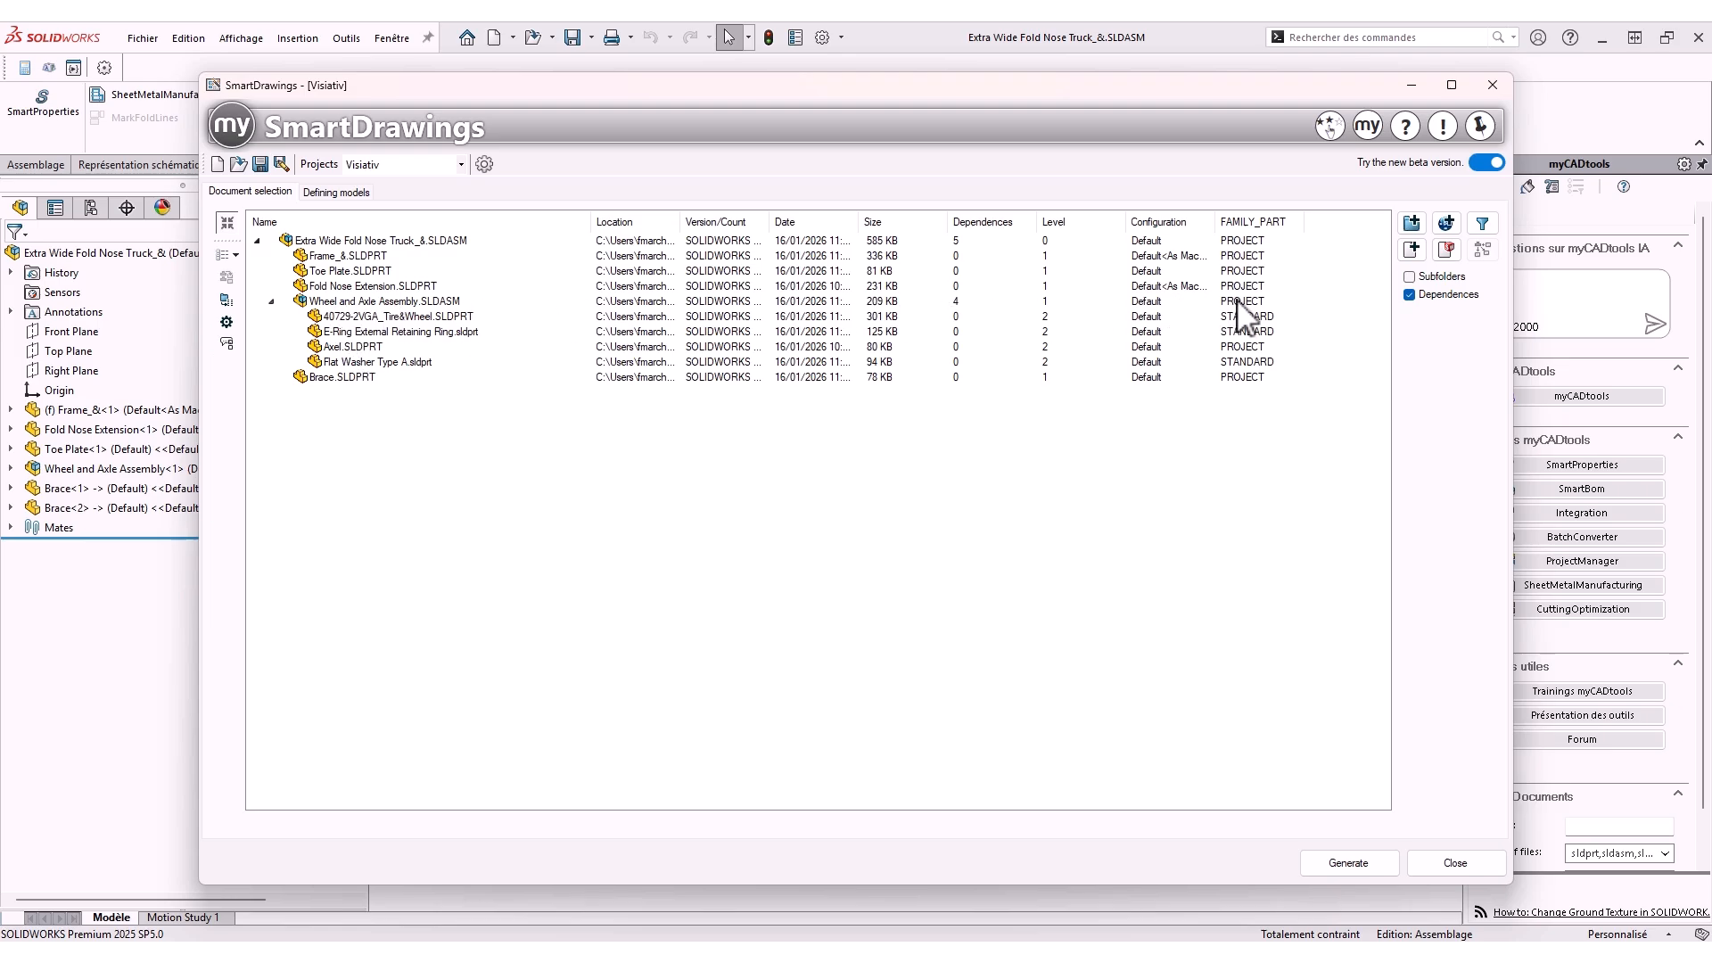
click(1260, 301)
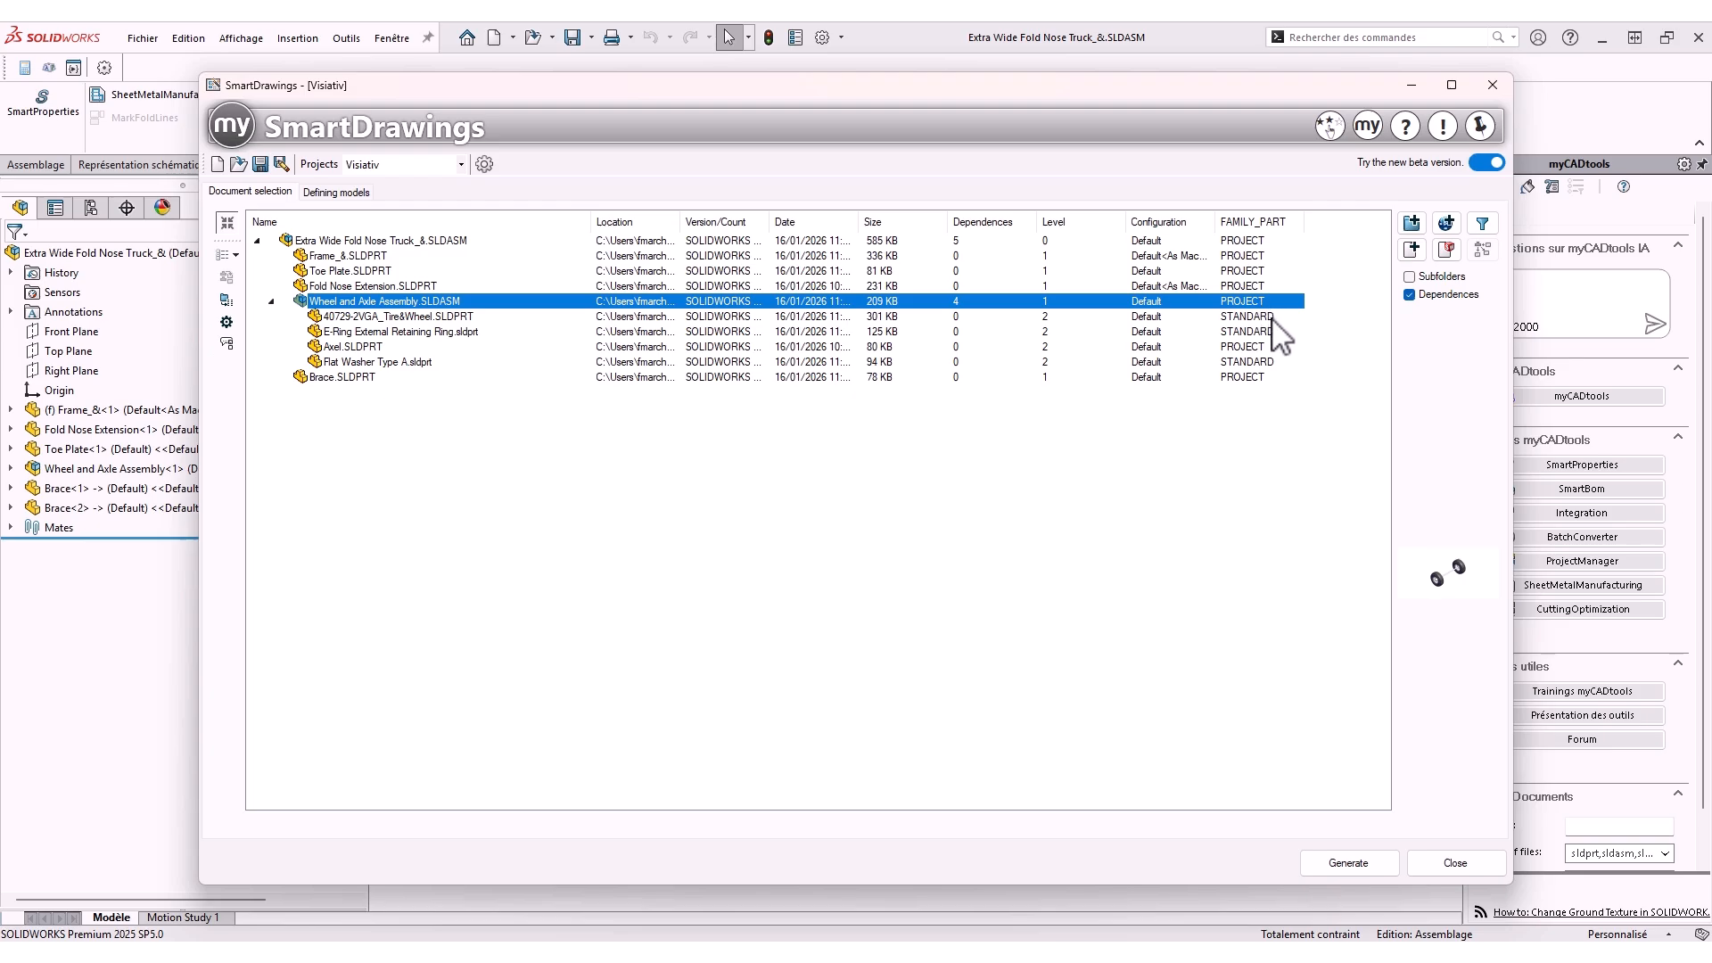
click(1272, 319)
click(1165, 453)
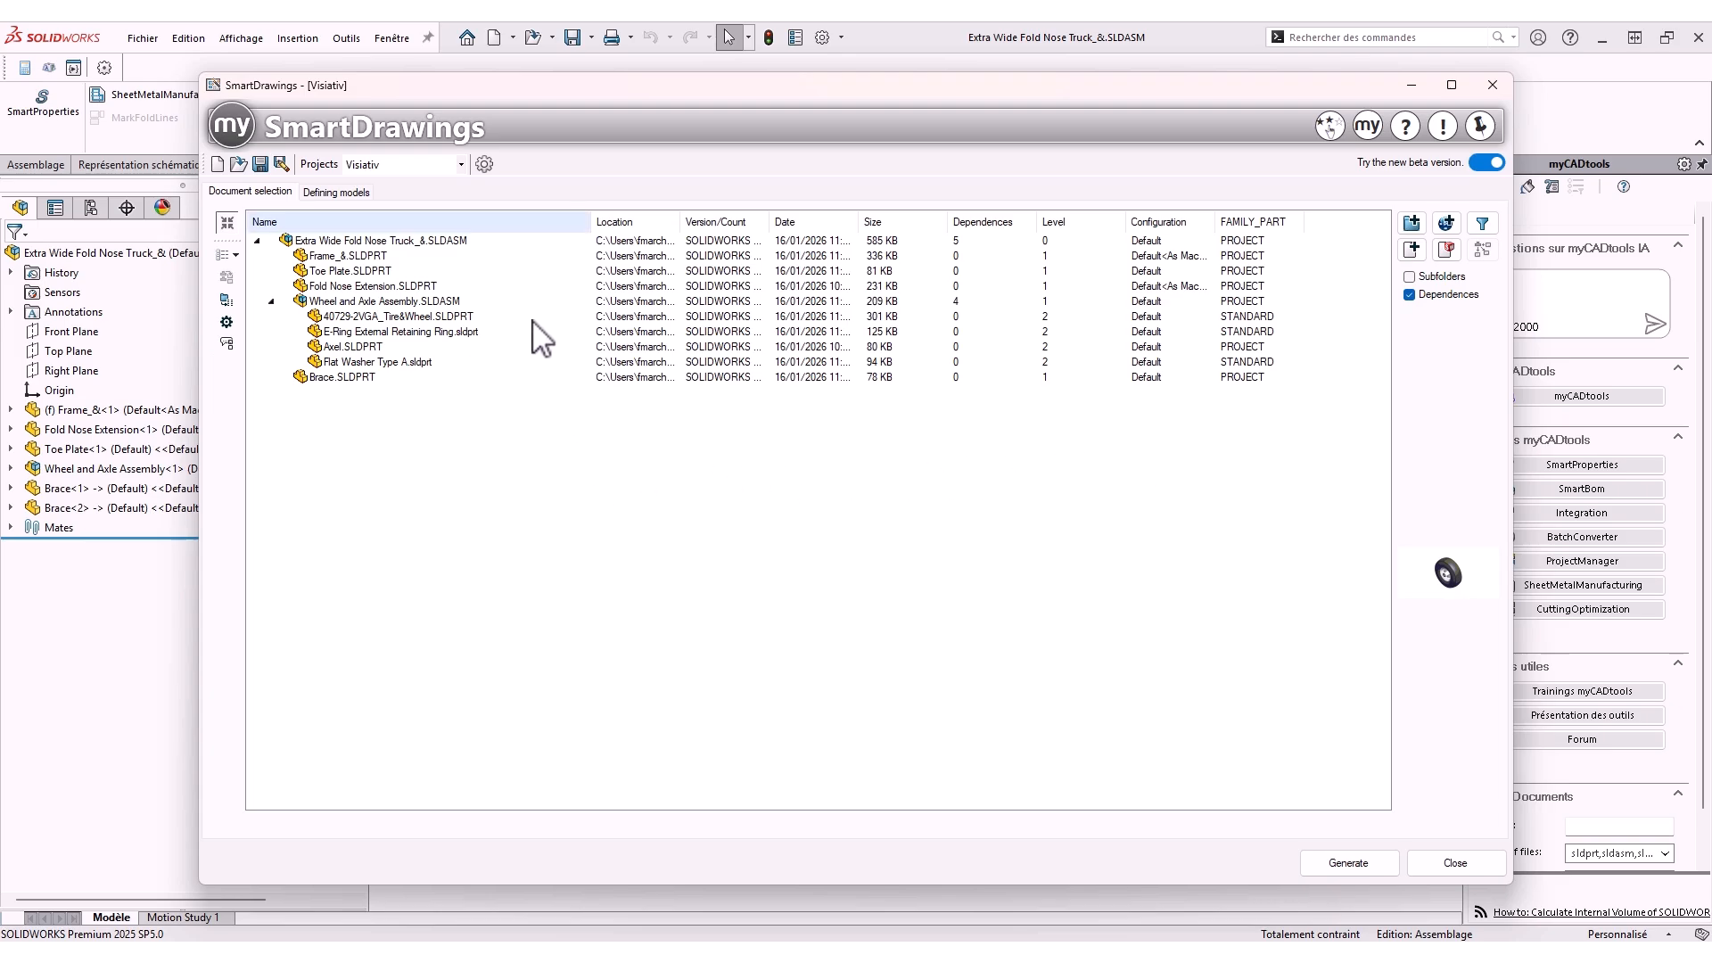
click(461, 165)
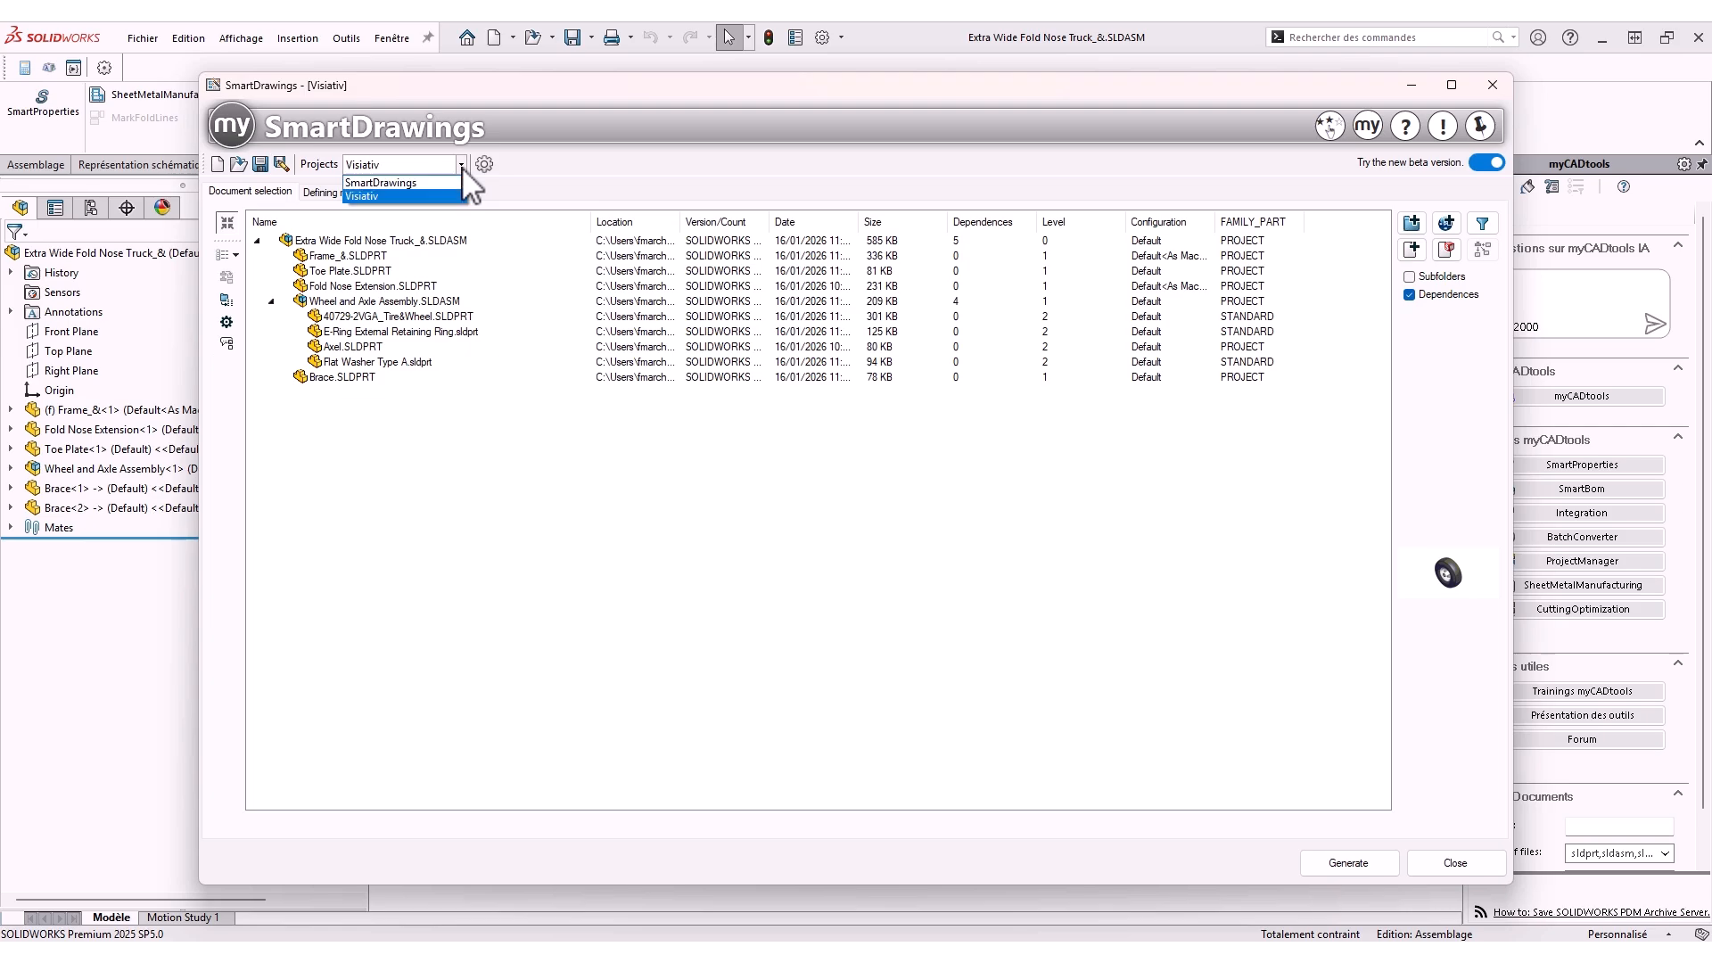
click(461, 167)
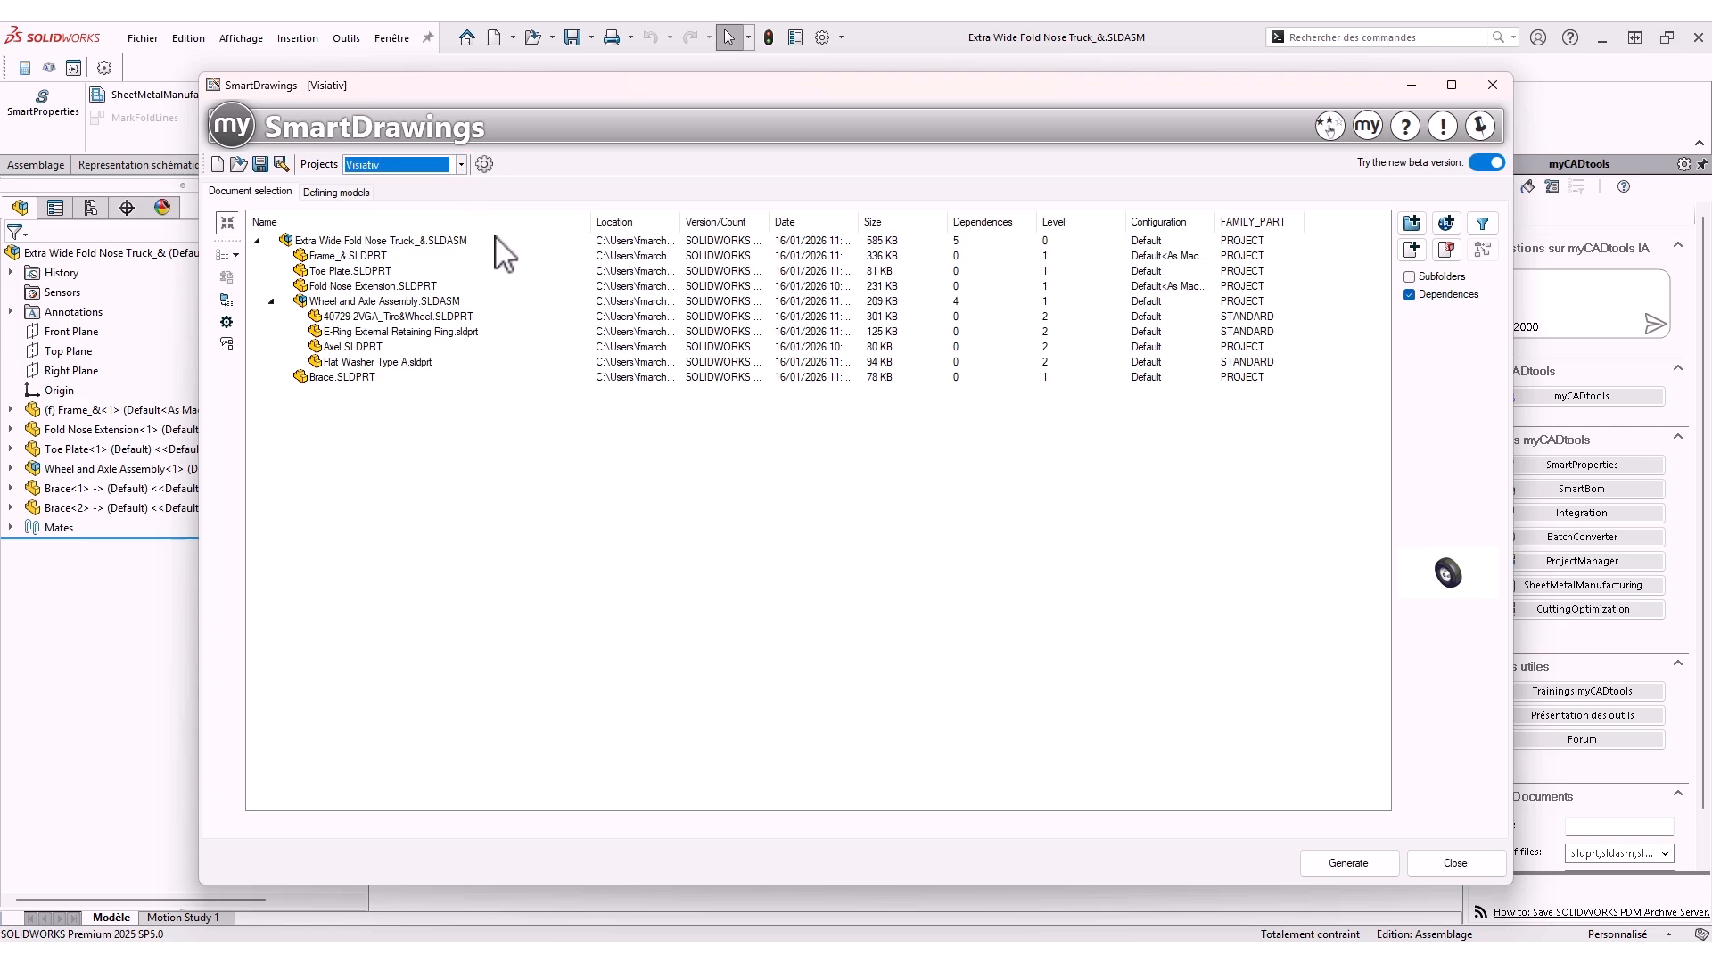
click(635, 528)
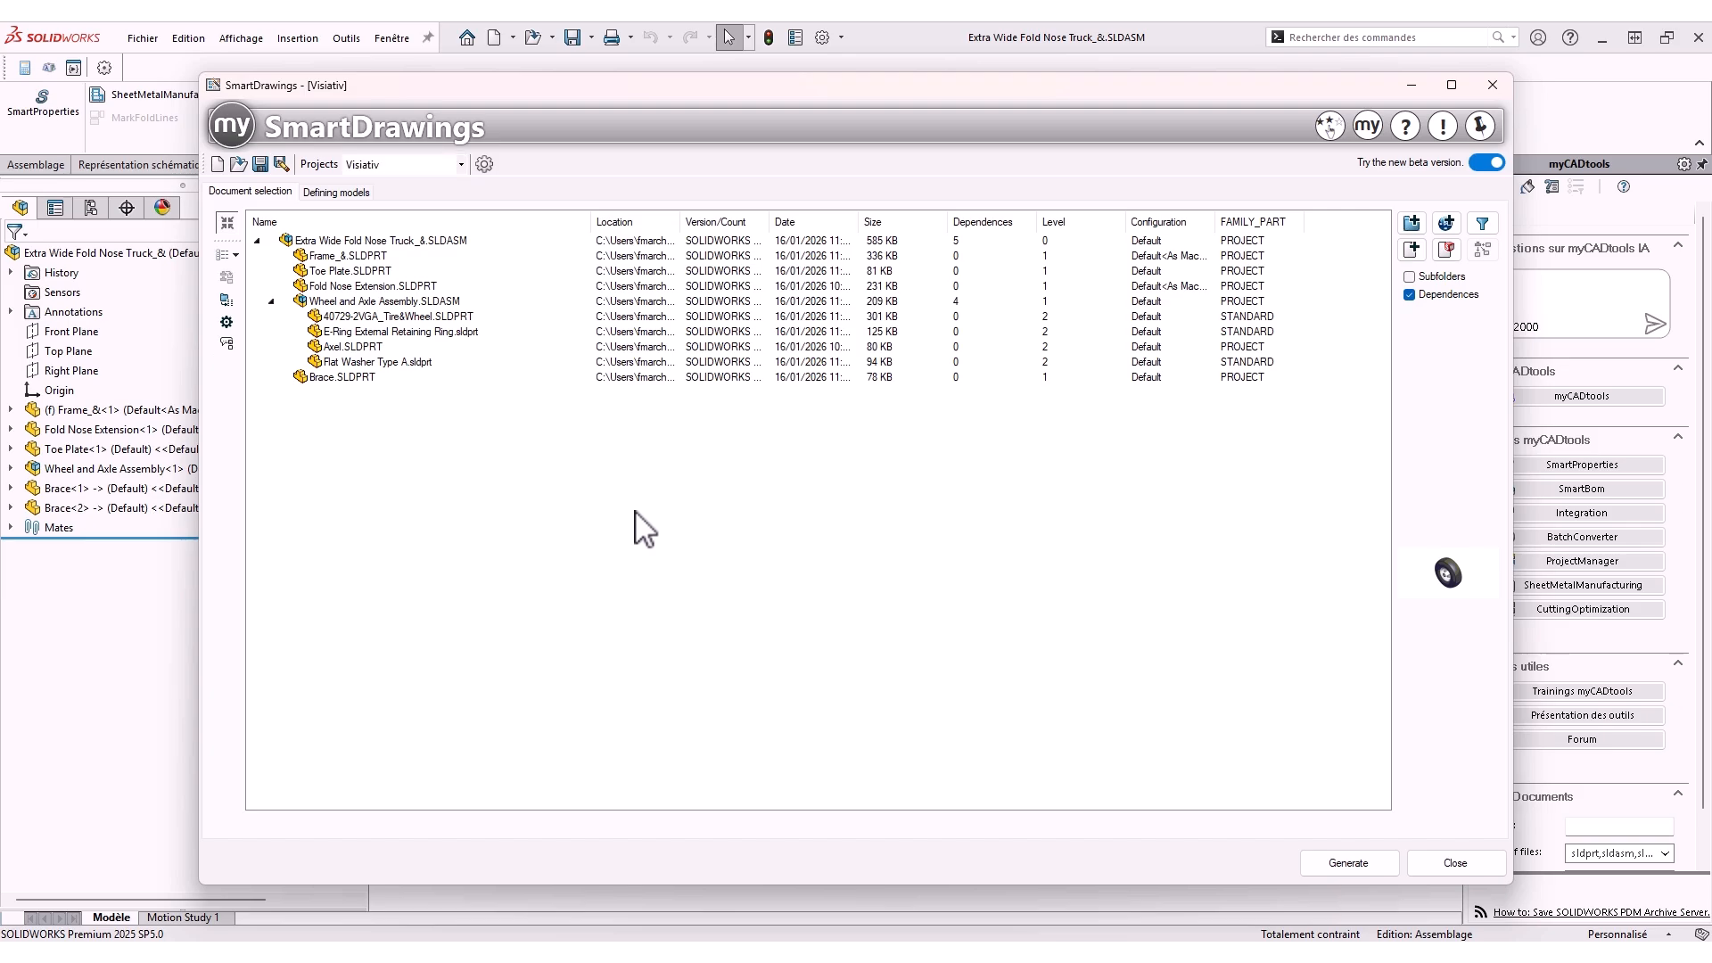
Create a new drawing template named PART STANDARD among the defining models
click(354, 194)
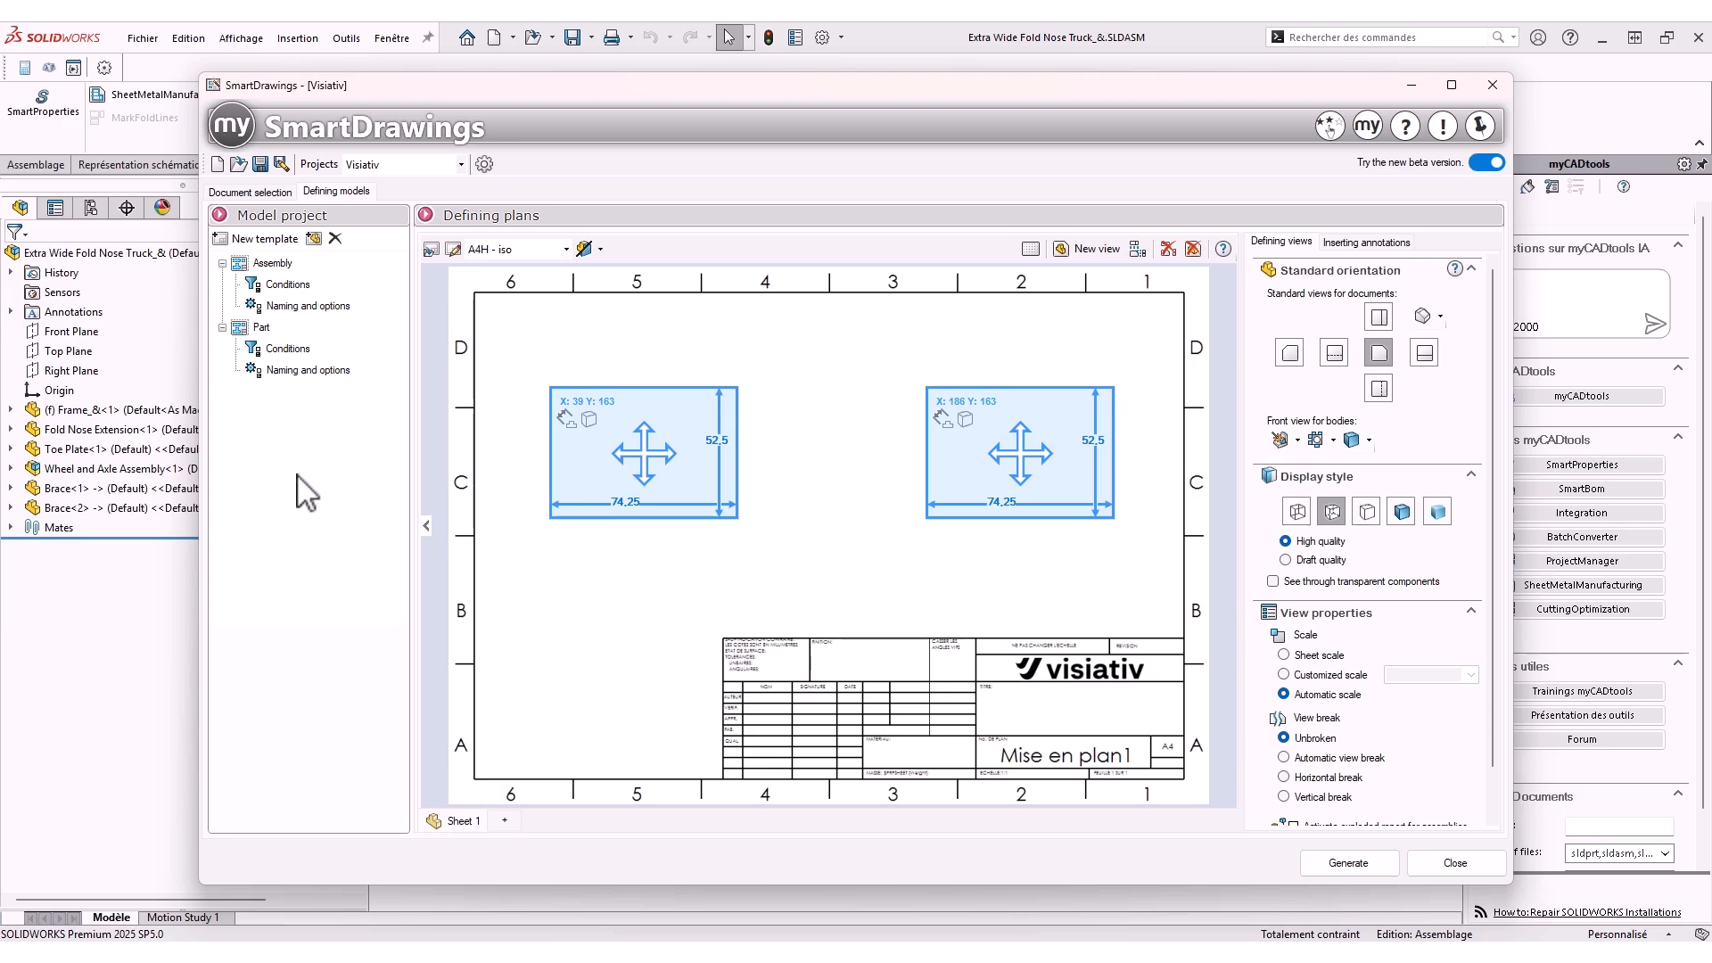
click(264, 239)
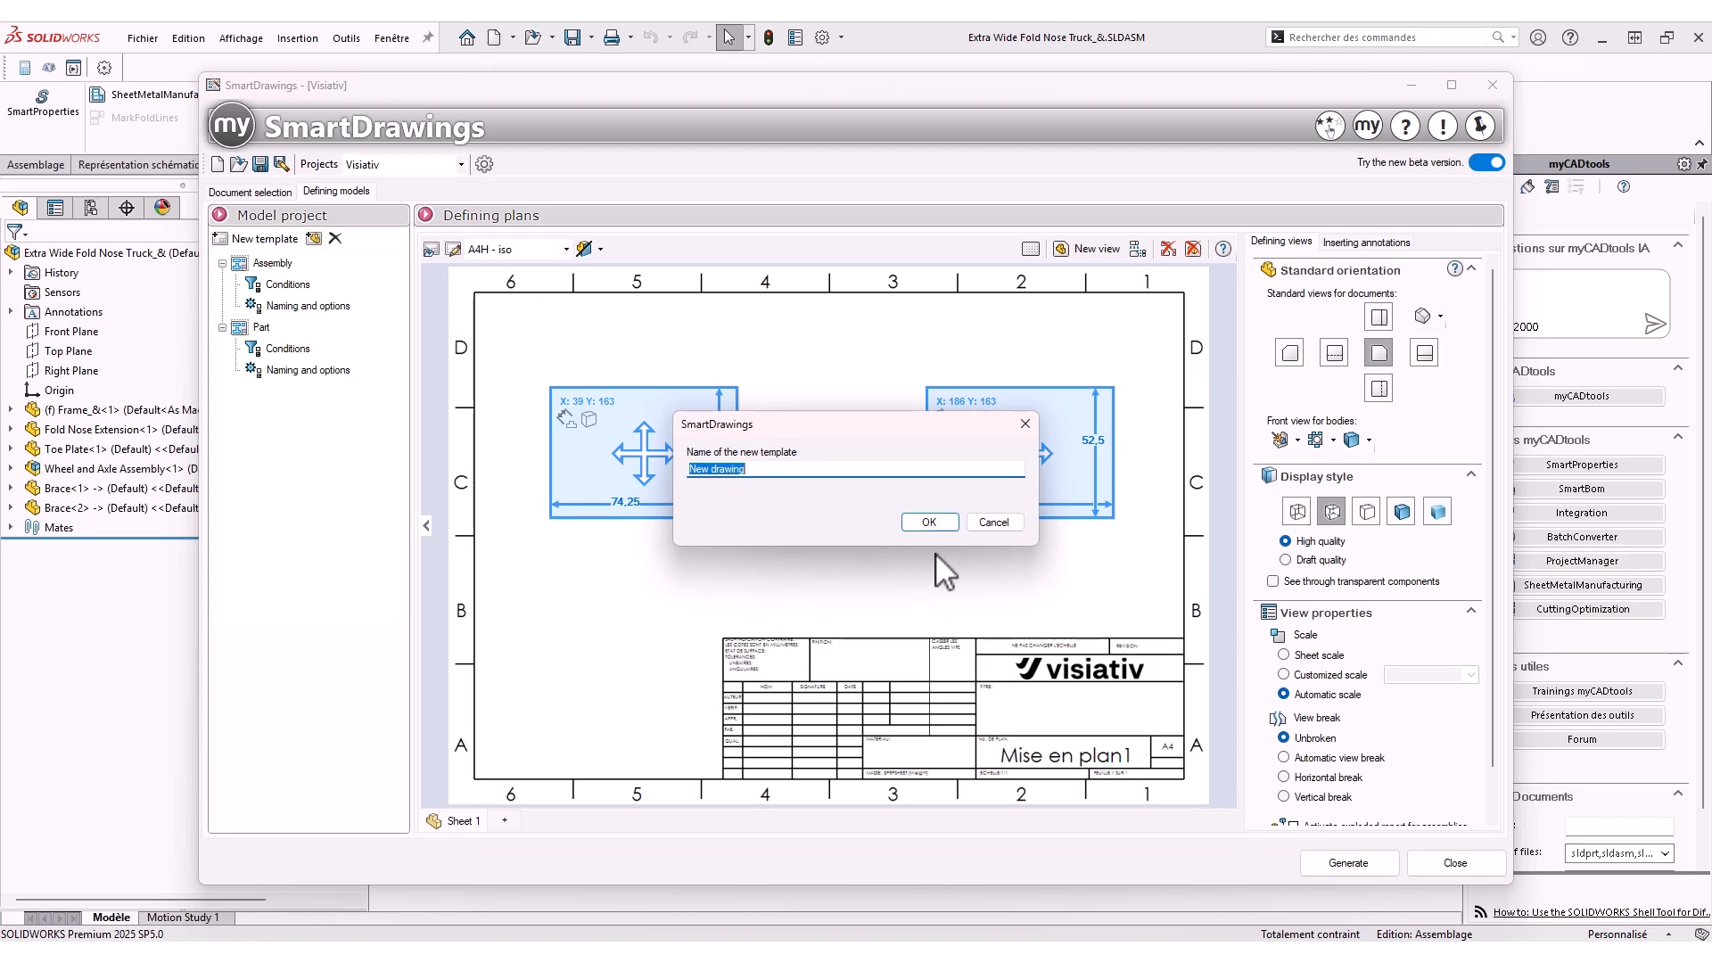
text(PART STANDARD)
key(Return)
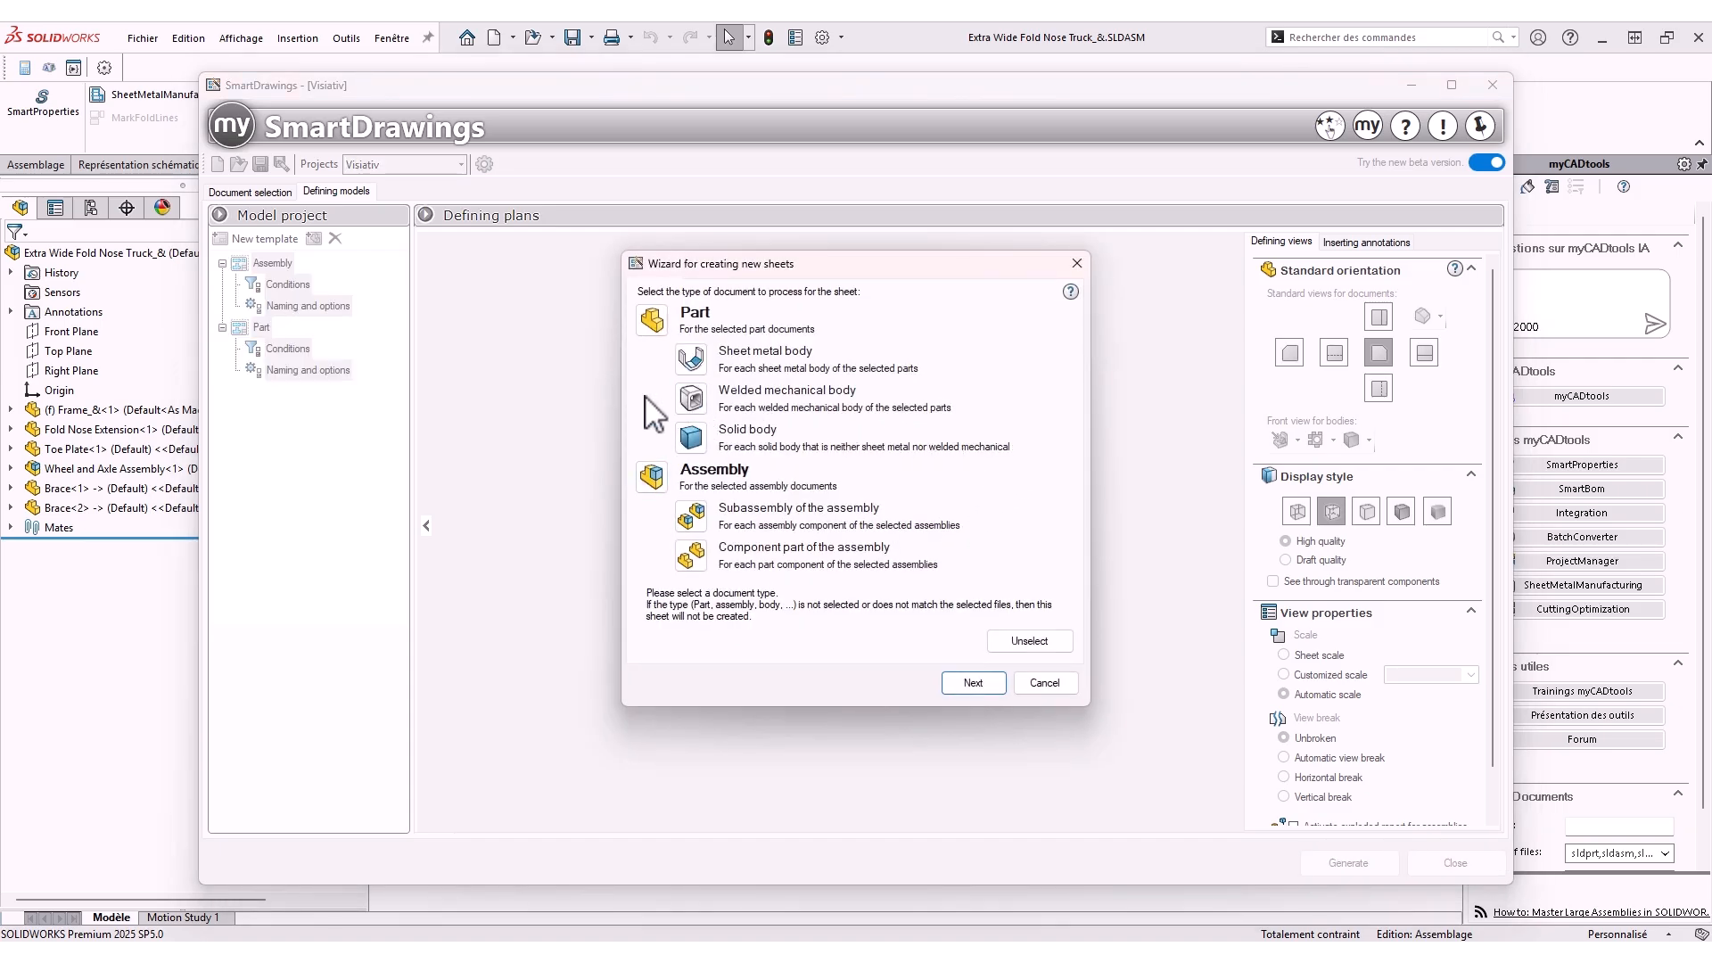
Set the template's first sheet to process Part documents with the A3H - iso format
click(656, 326)
click(986, 682)
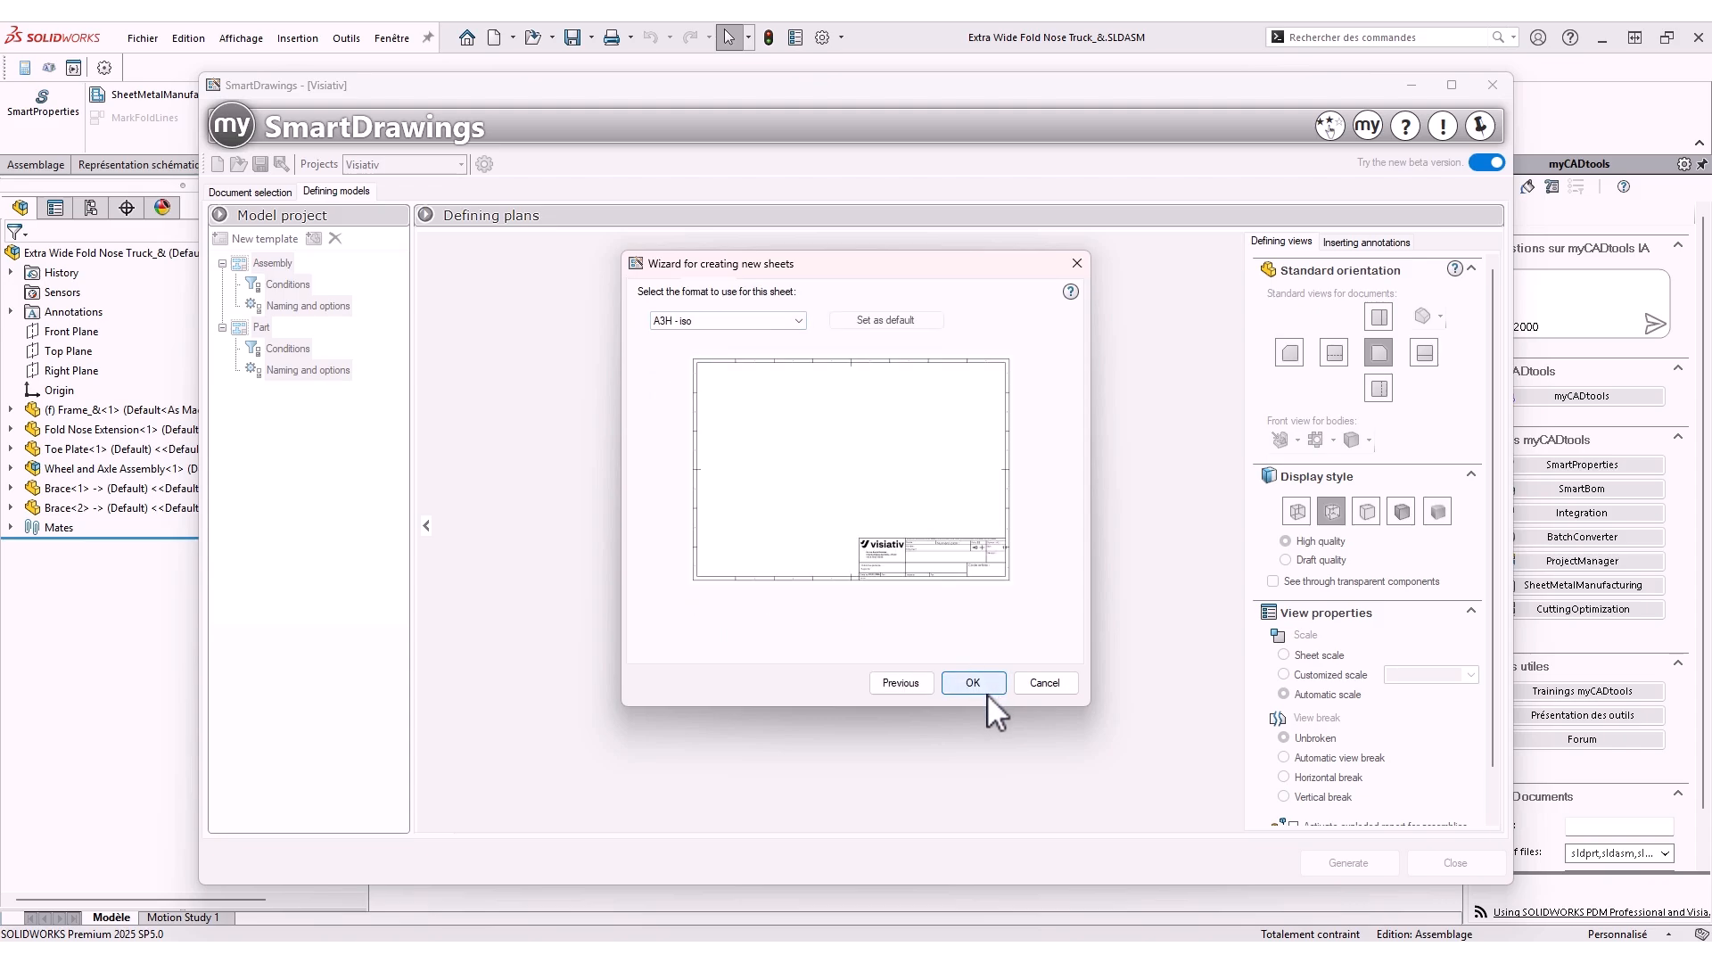
click(988, 690)
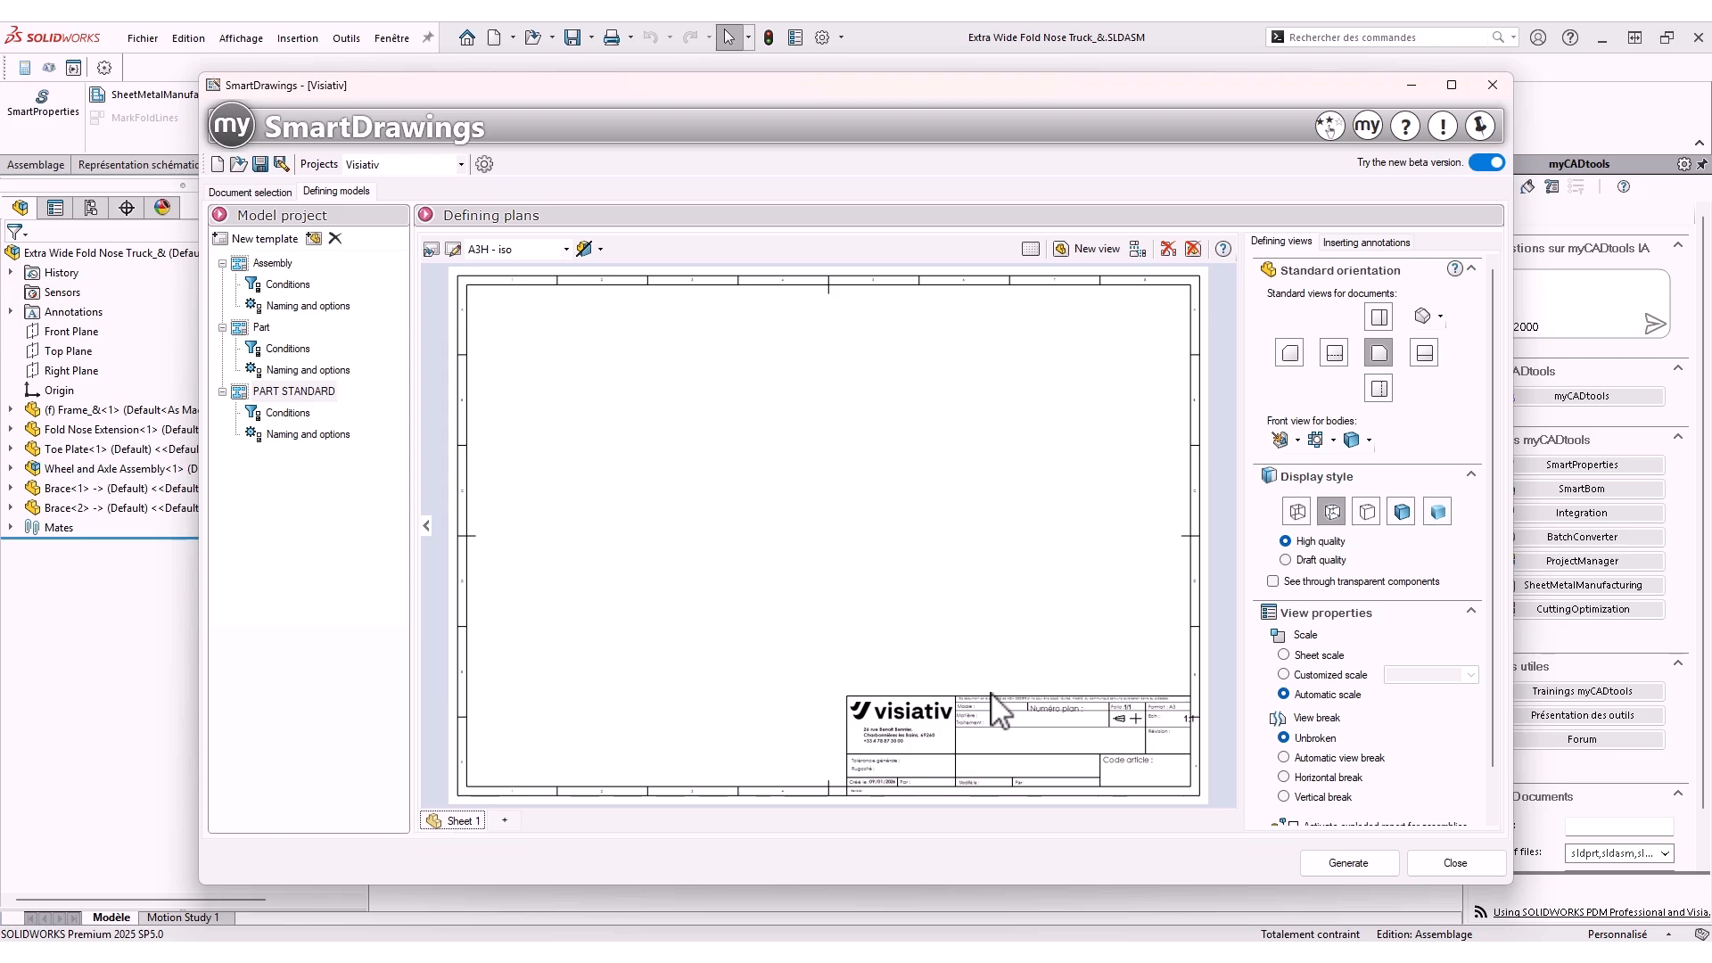
Add a first drawing view in the upper-left area of the sheet
click(1090, 250)
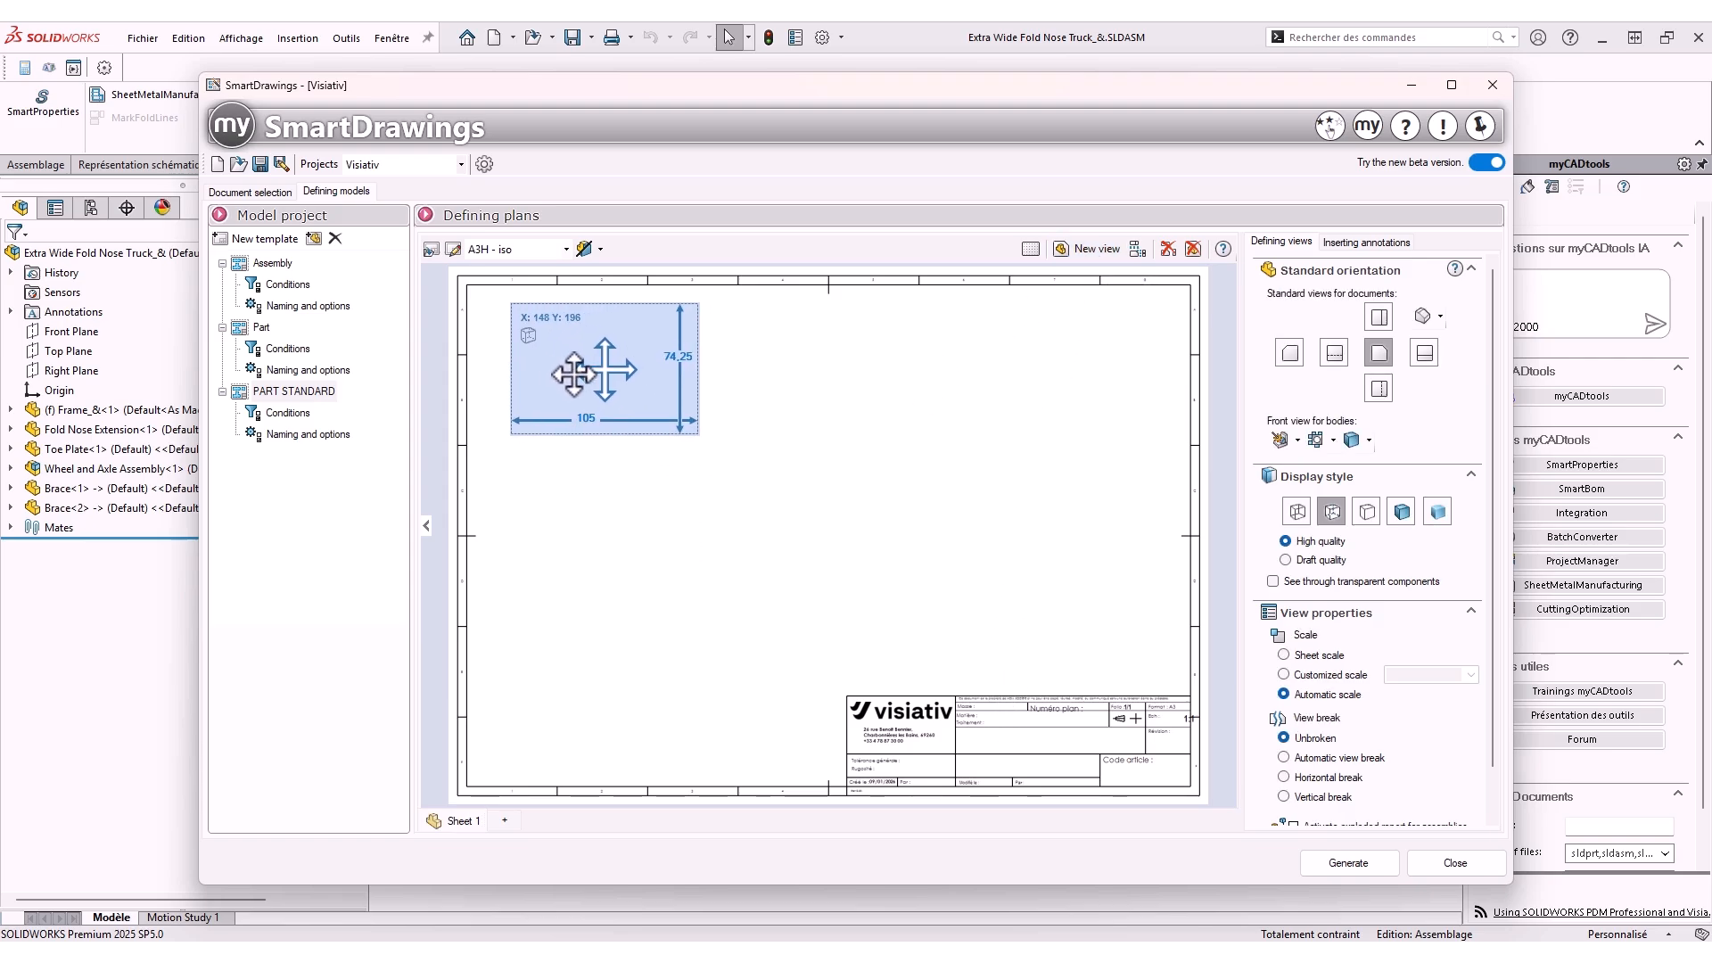
click(607, 408)
Add a second drawing view and position it in the upper-right area, at about X 270, Y 259
click(1086, 250)
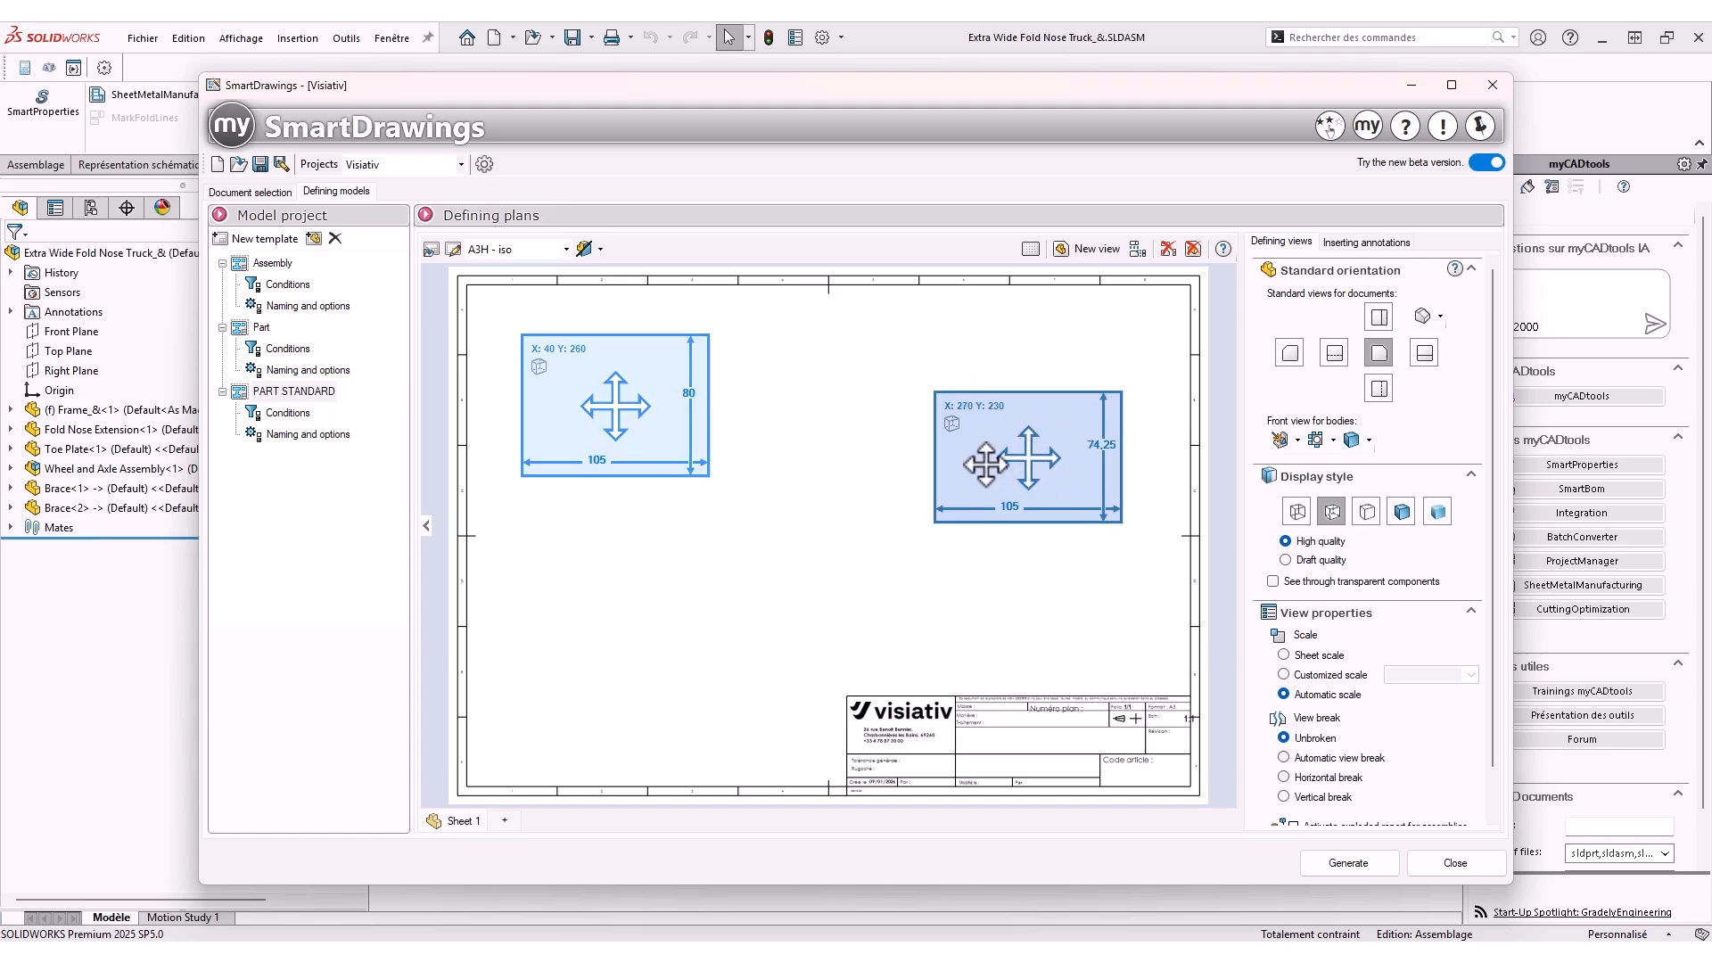
drag(1020, 467, 1019, 414)
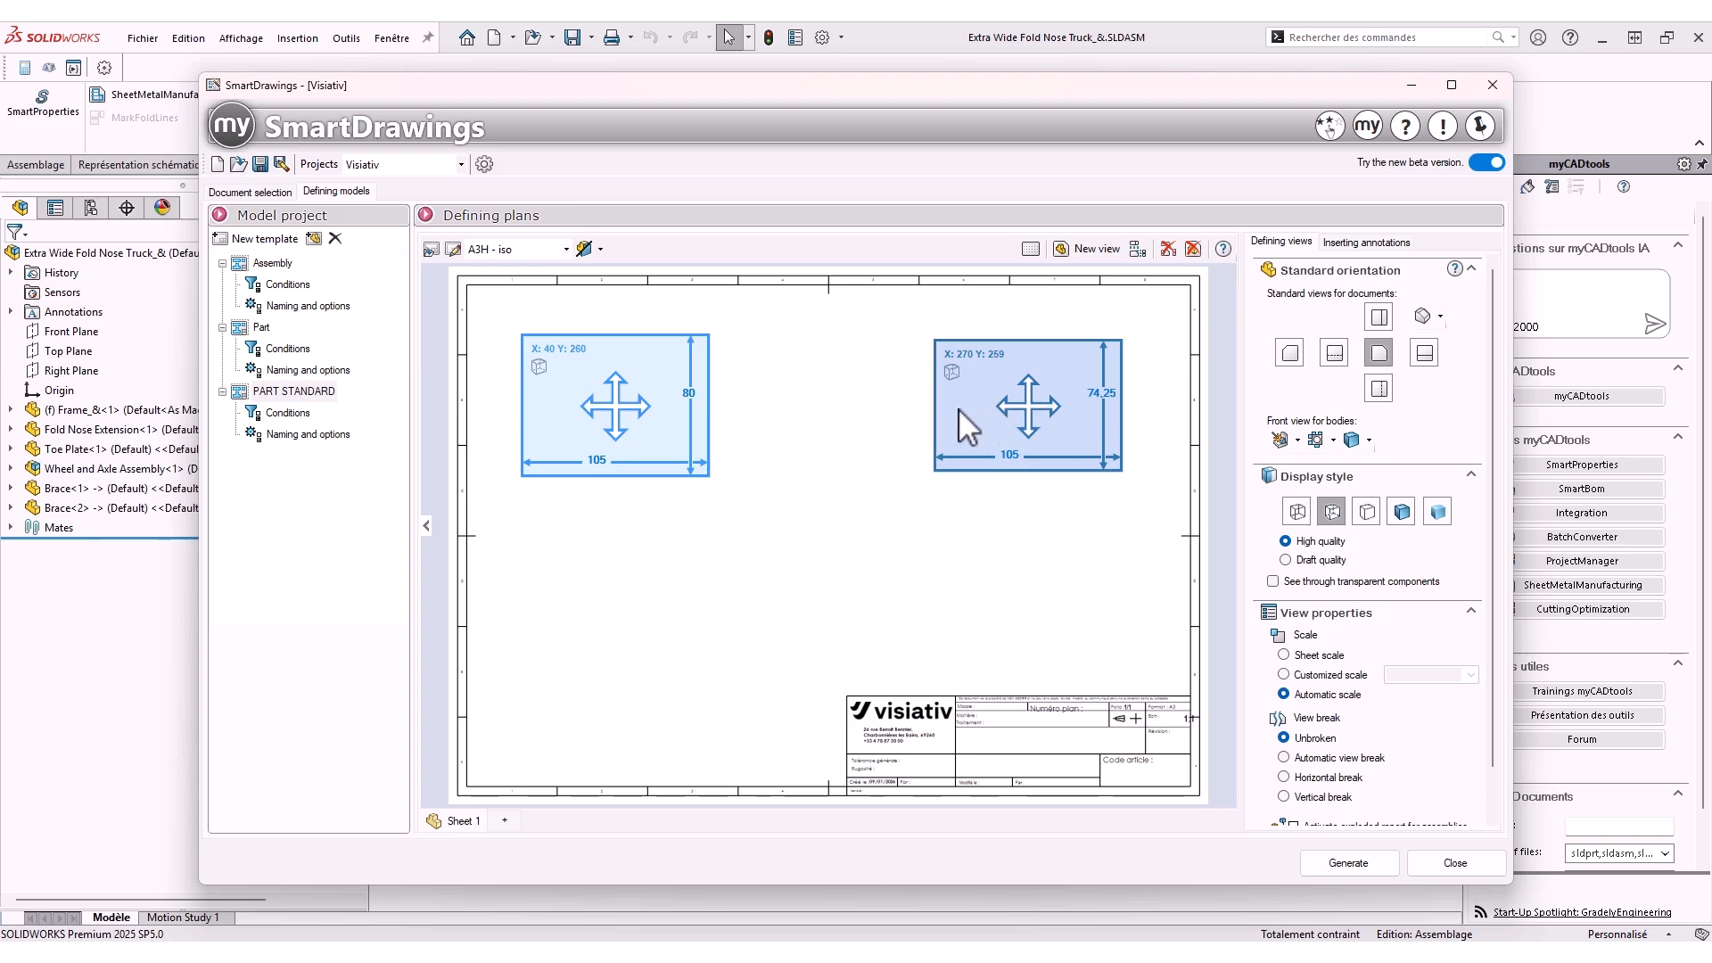
Set the first view's display style to shaded with edges and the second view's to hidden lines removed
click(660, 399)
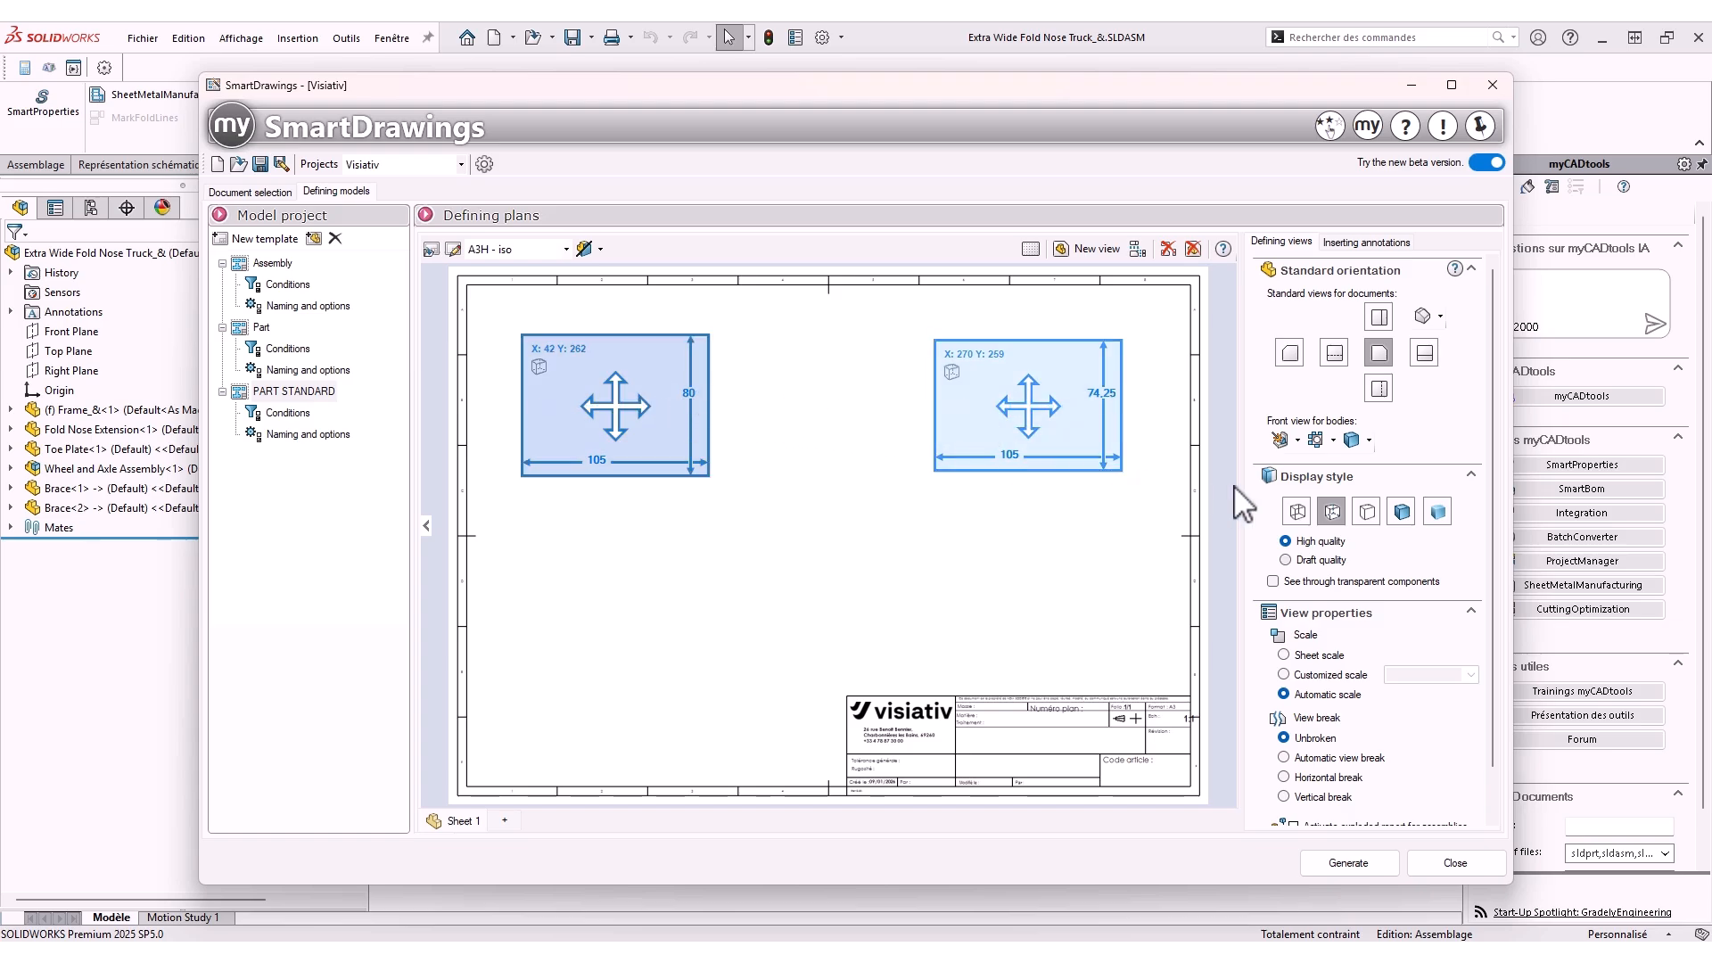
click(1402, 514)
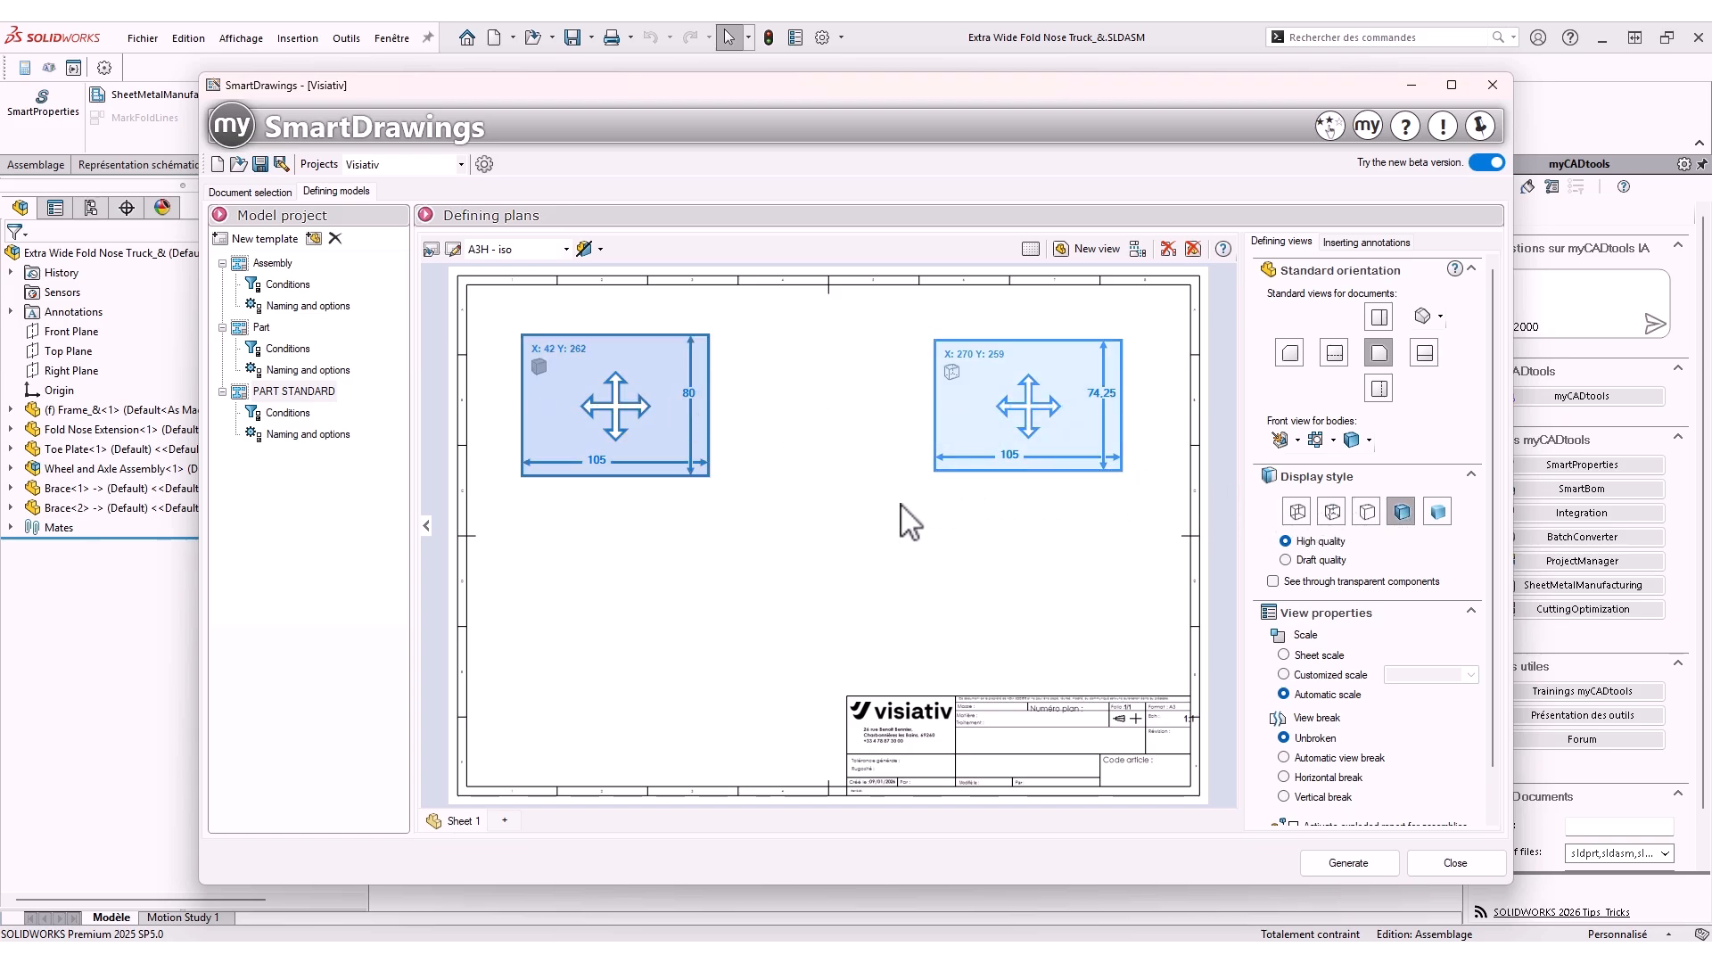
click(988, 416)
click(1371, 513)
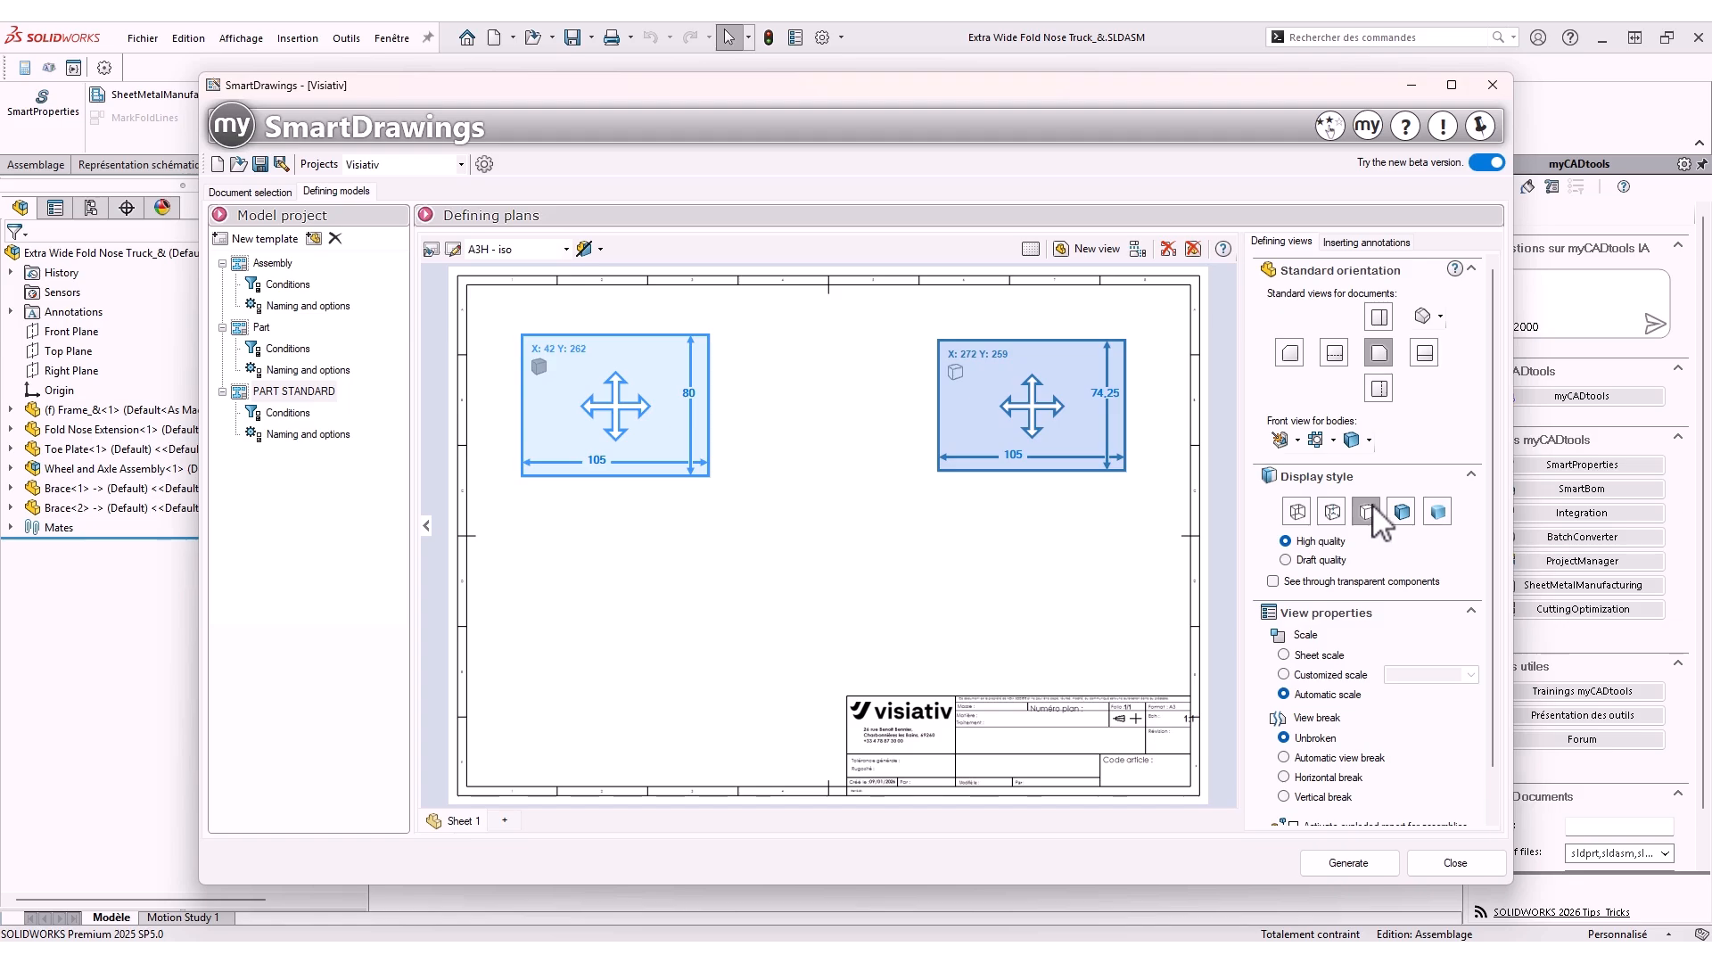
Enable view dimensioning with model object dimensions for the two views
click(1344, 242)
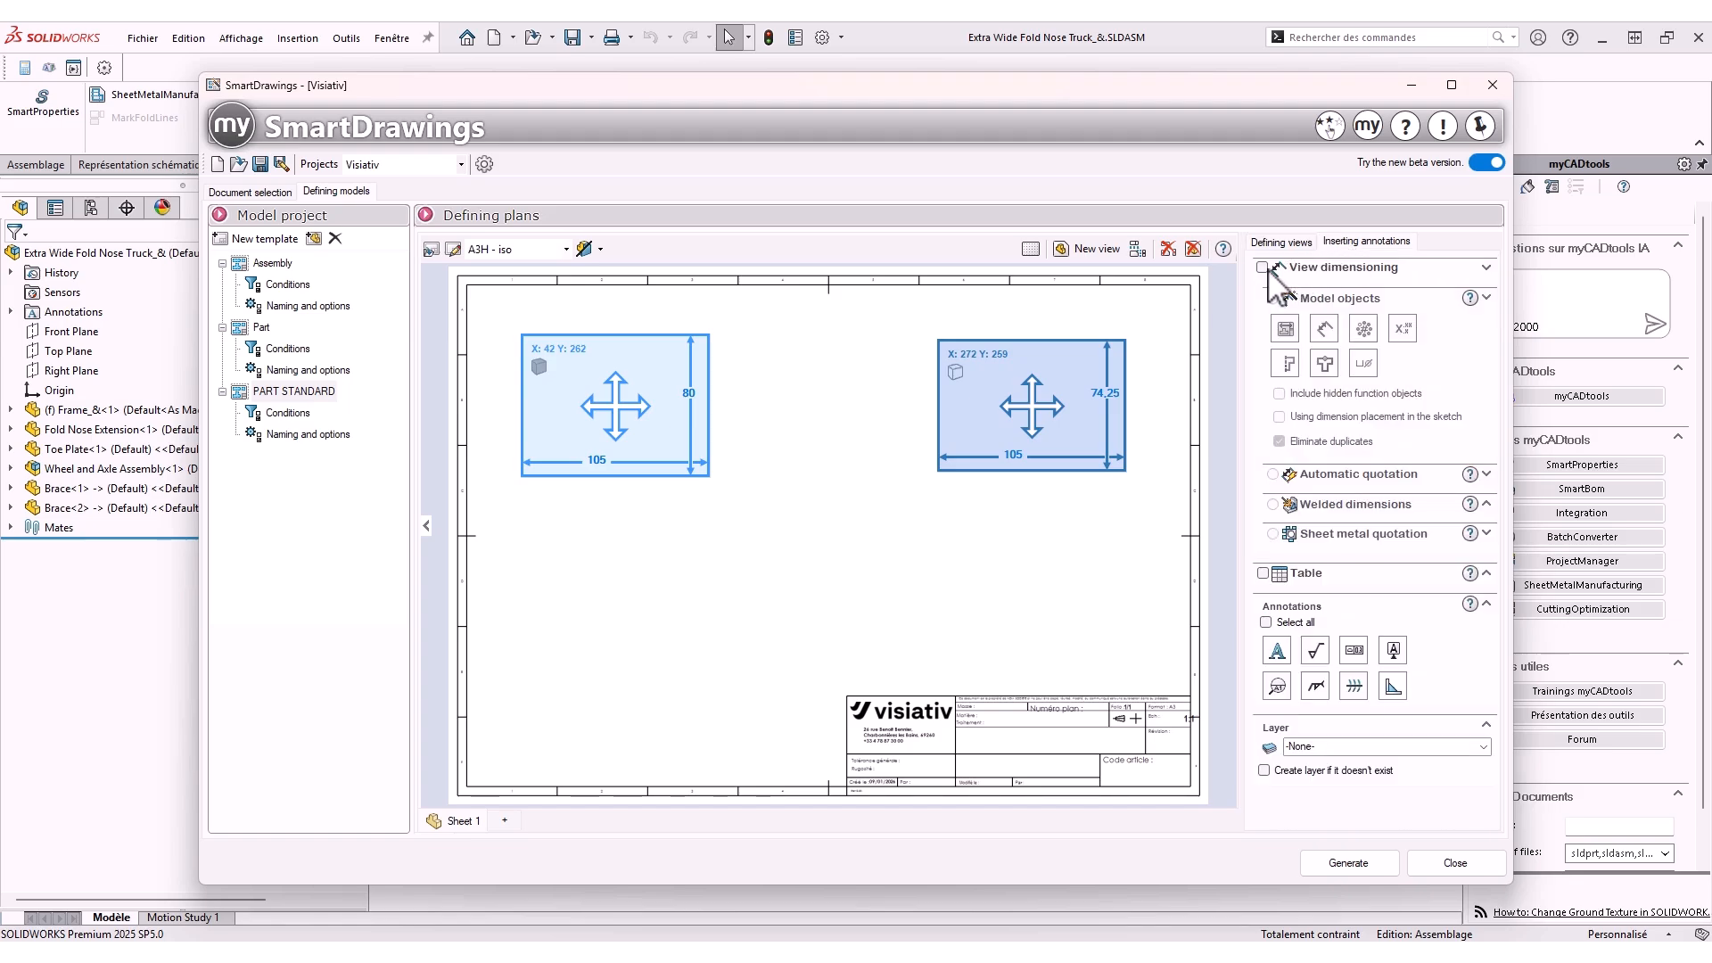
click(992, 576)
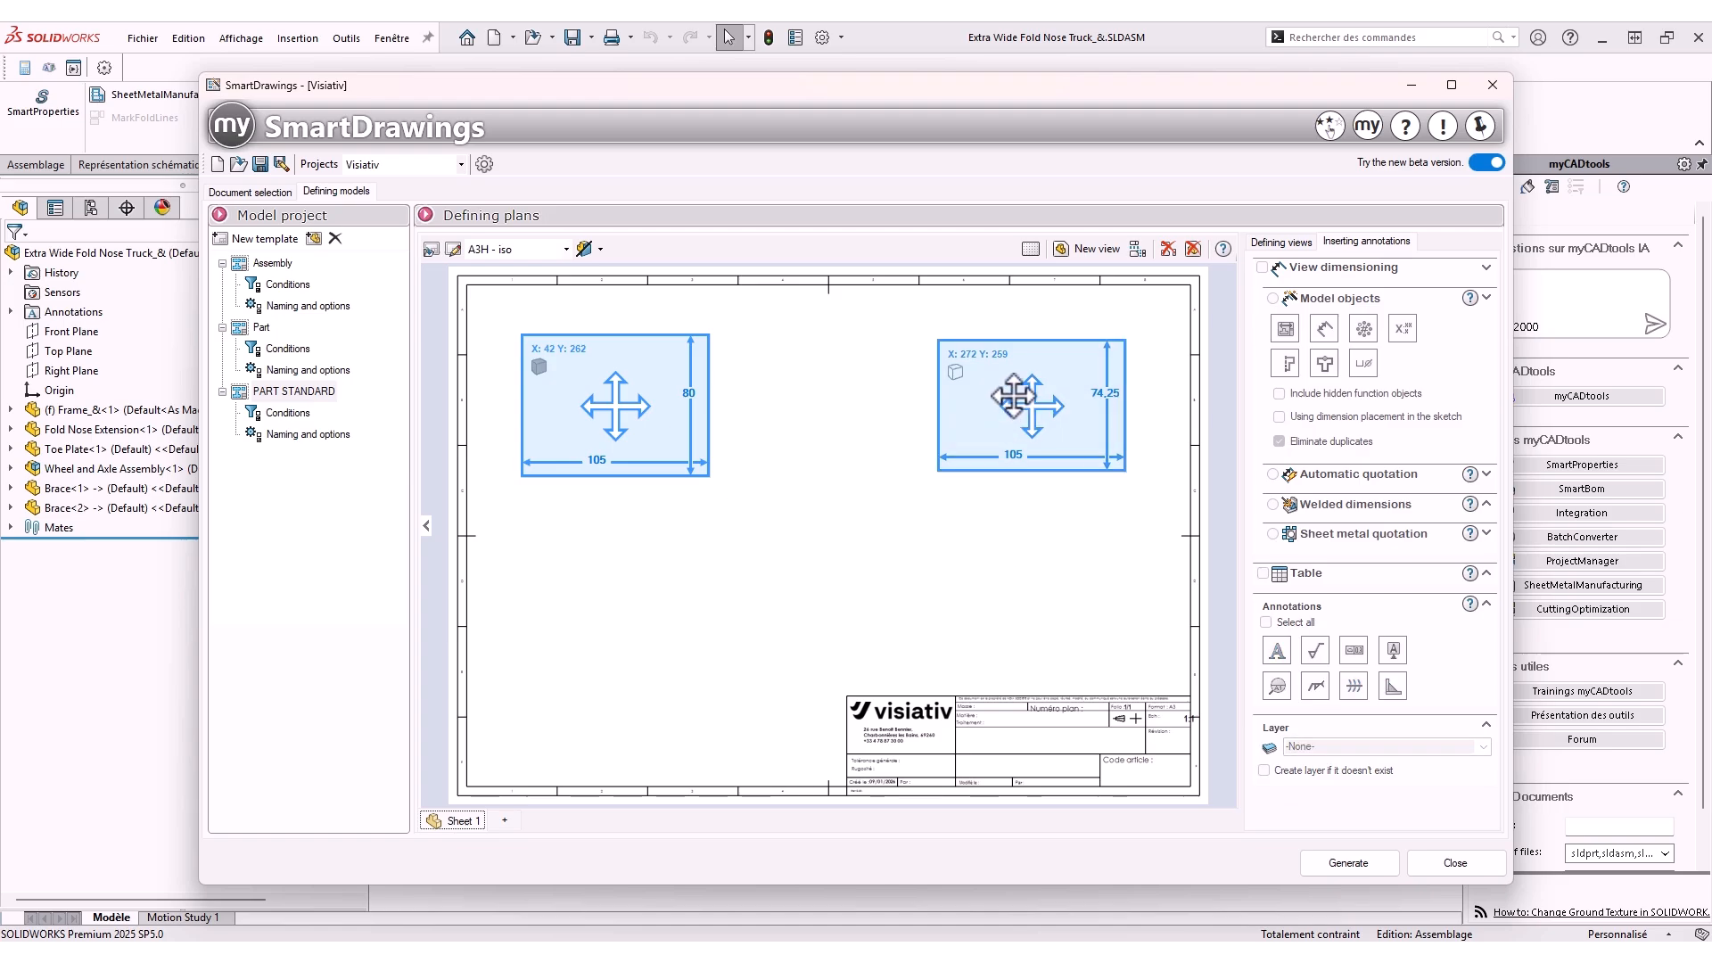
click(665, 418)
click(1008, 403)
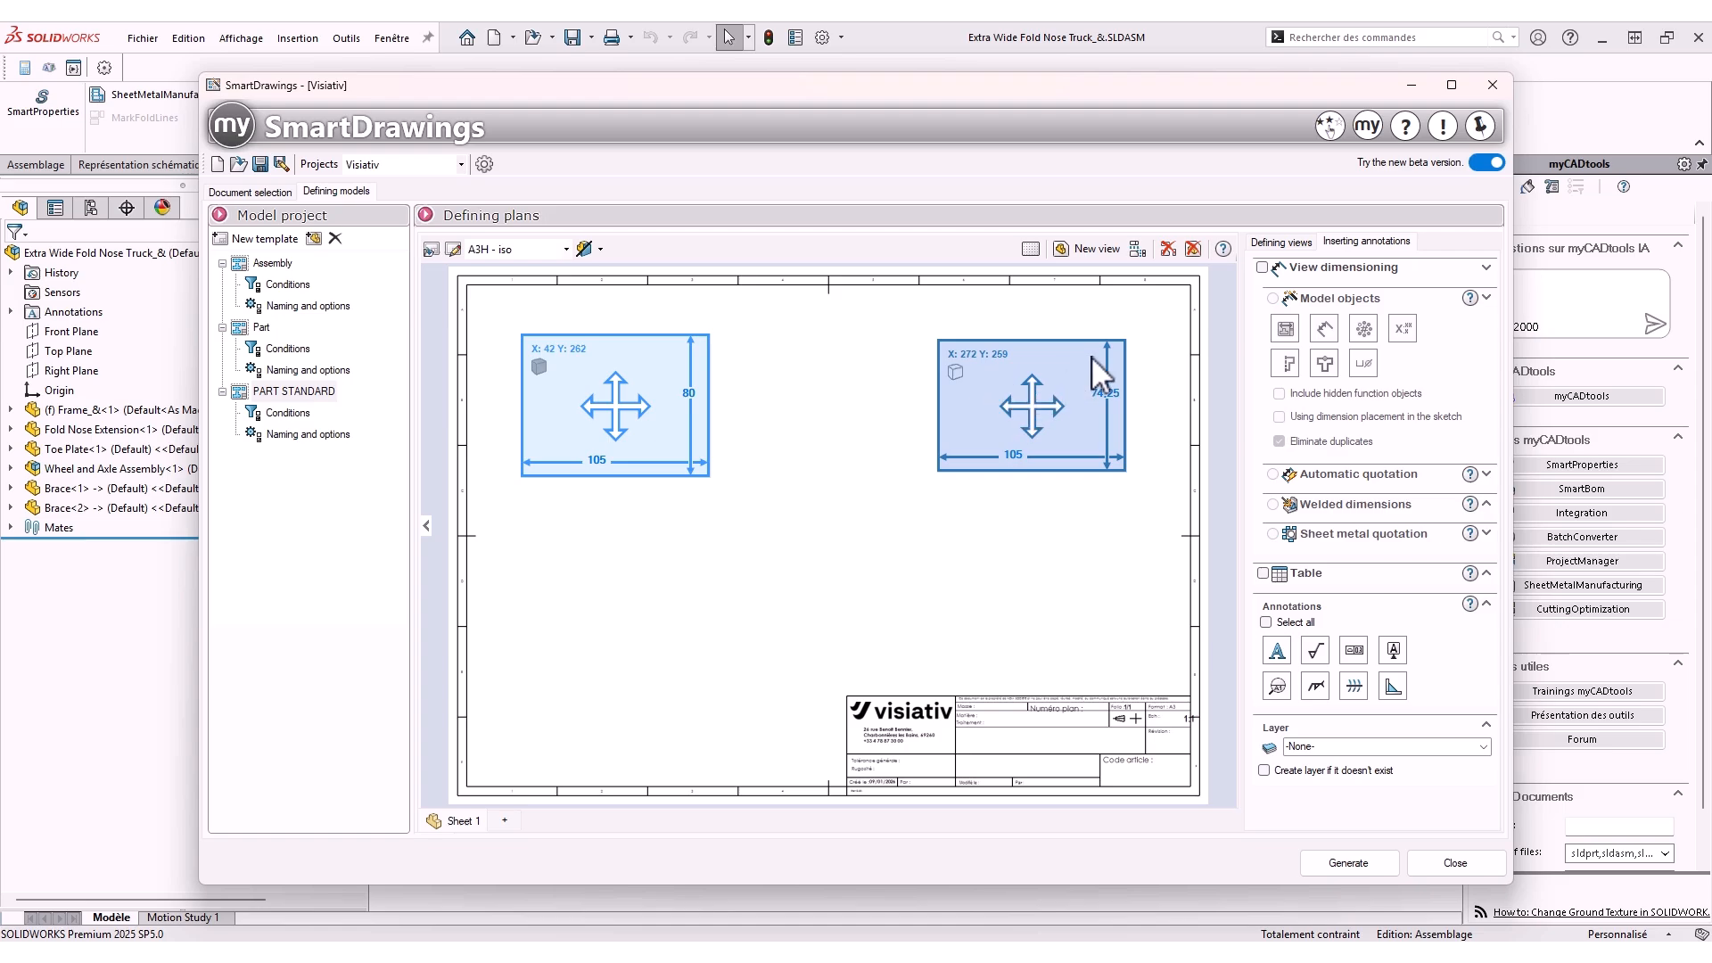
click(1262, 267)
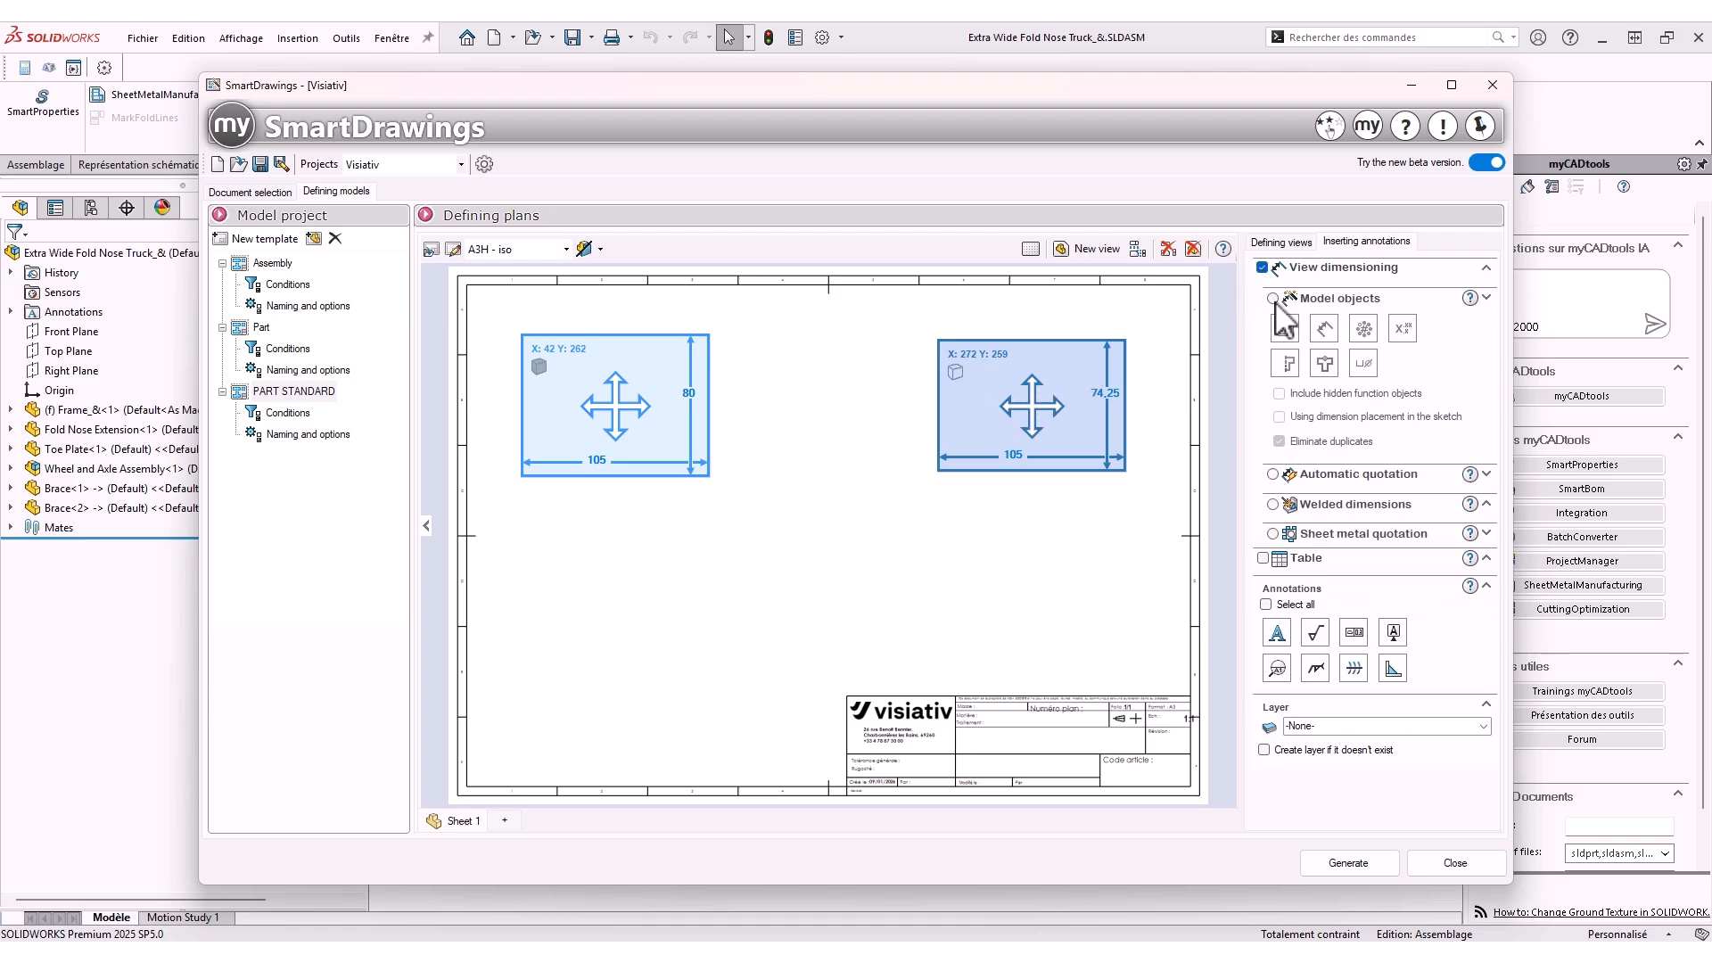
click(1272, 298)
click(1285, 328)
click(900, 554)
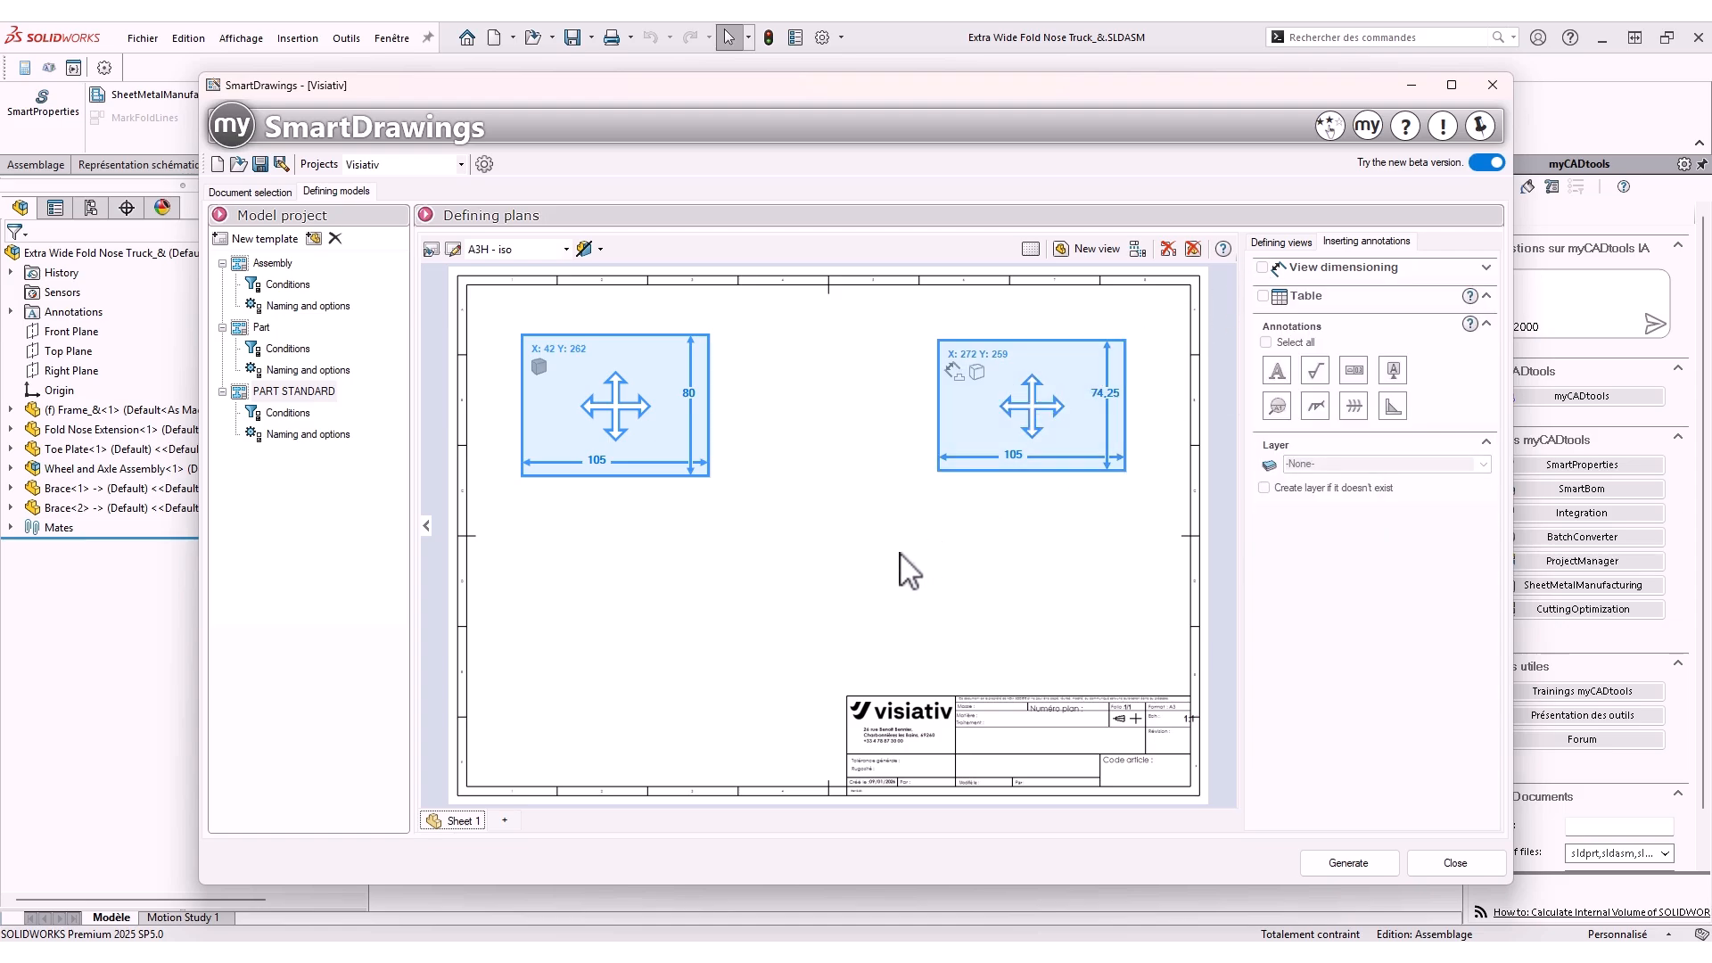
Add a third drawing view in the lower-left area of the sheet, at about X 52, Y 109
click(1088, 248)
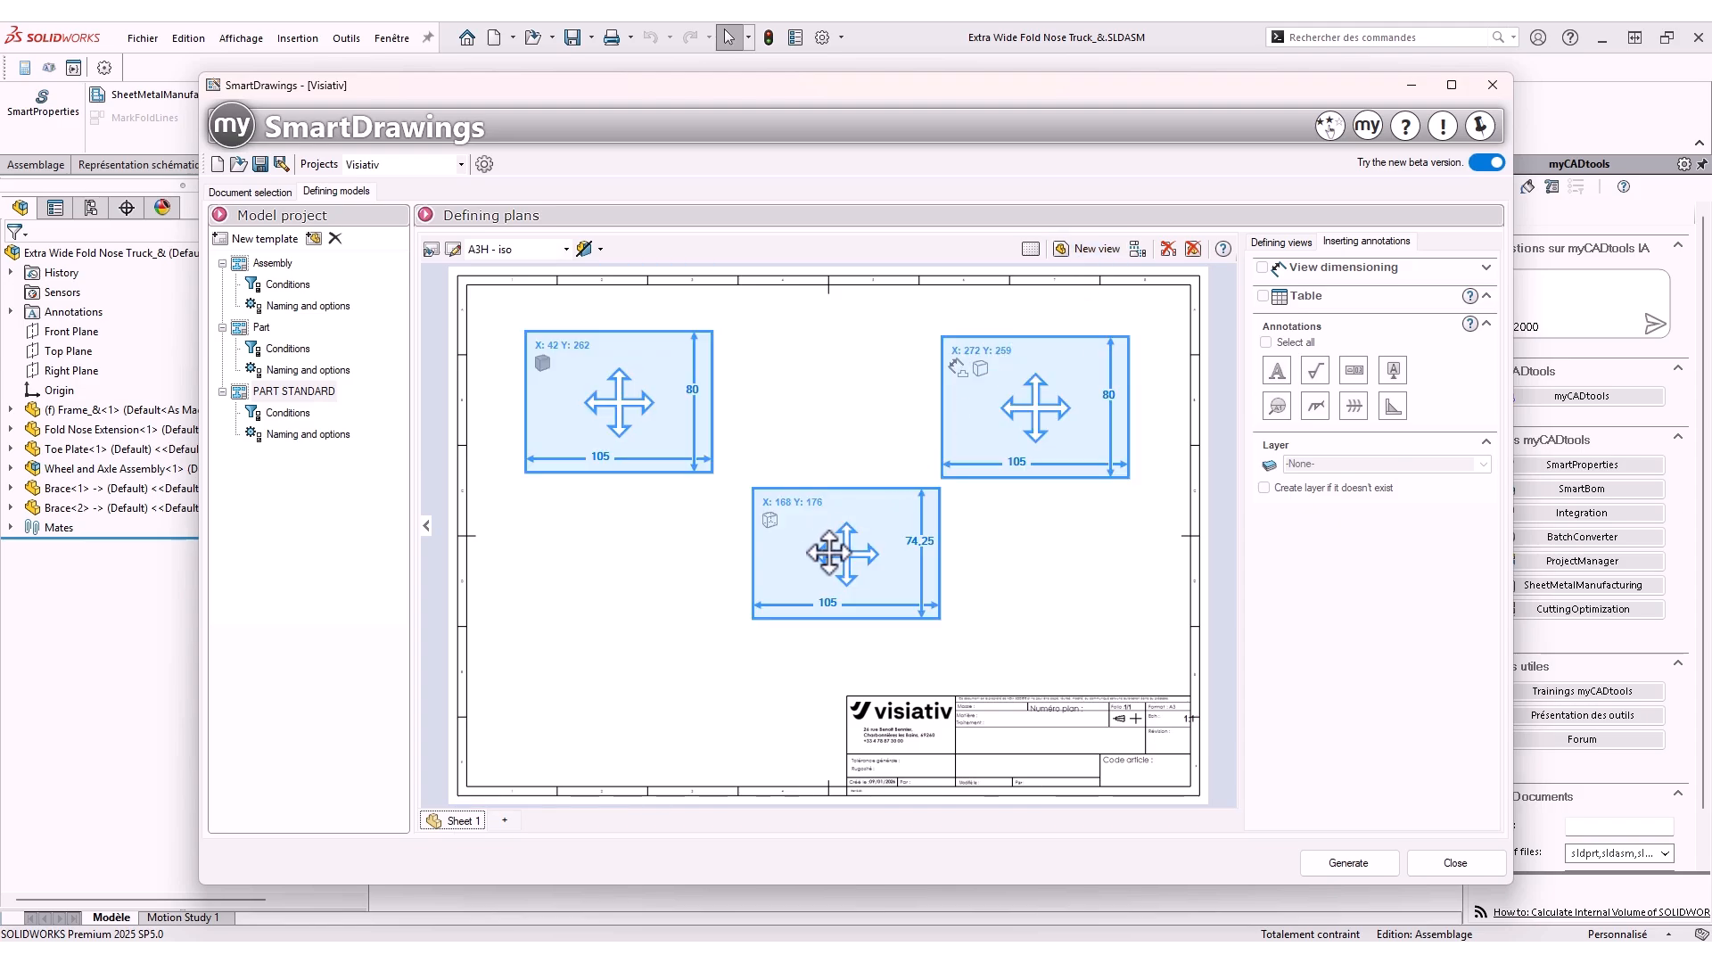
click(607, 681)
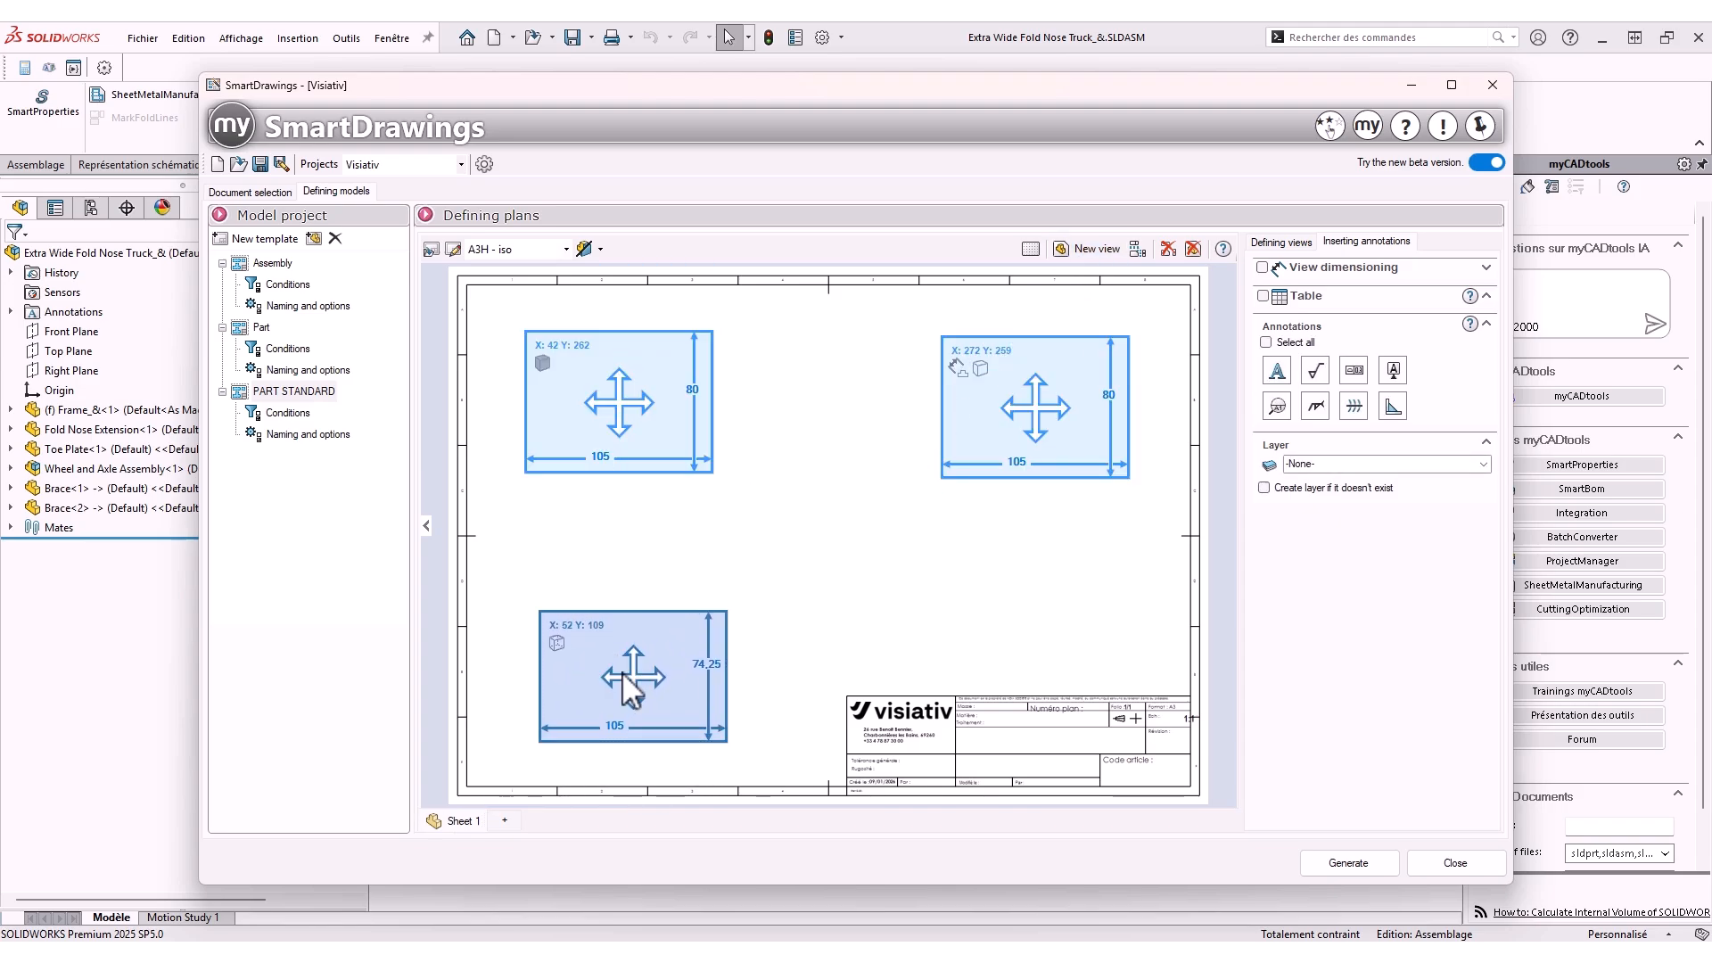
Set the third view's display style to shaded with edges and change its standard orientation
click(1305, 246)
click(1401, 511)
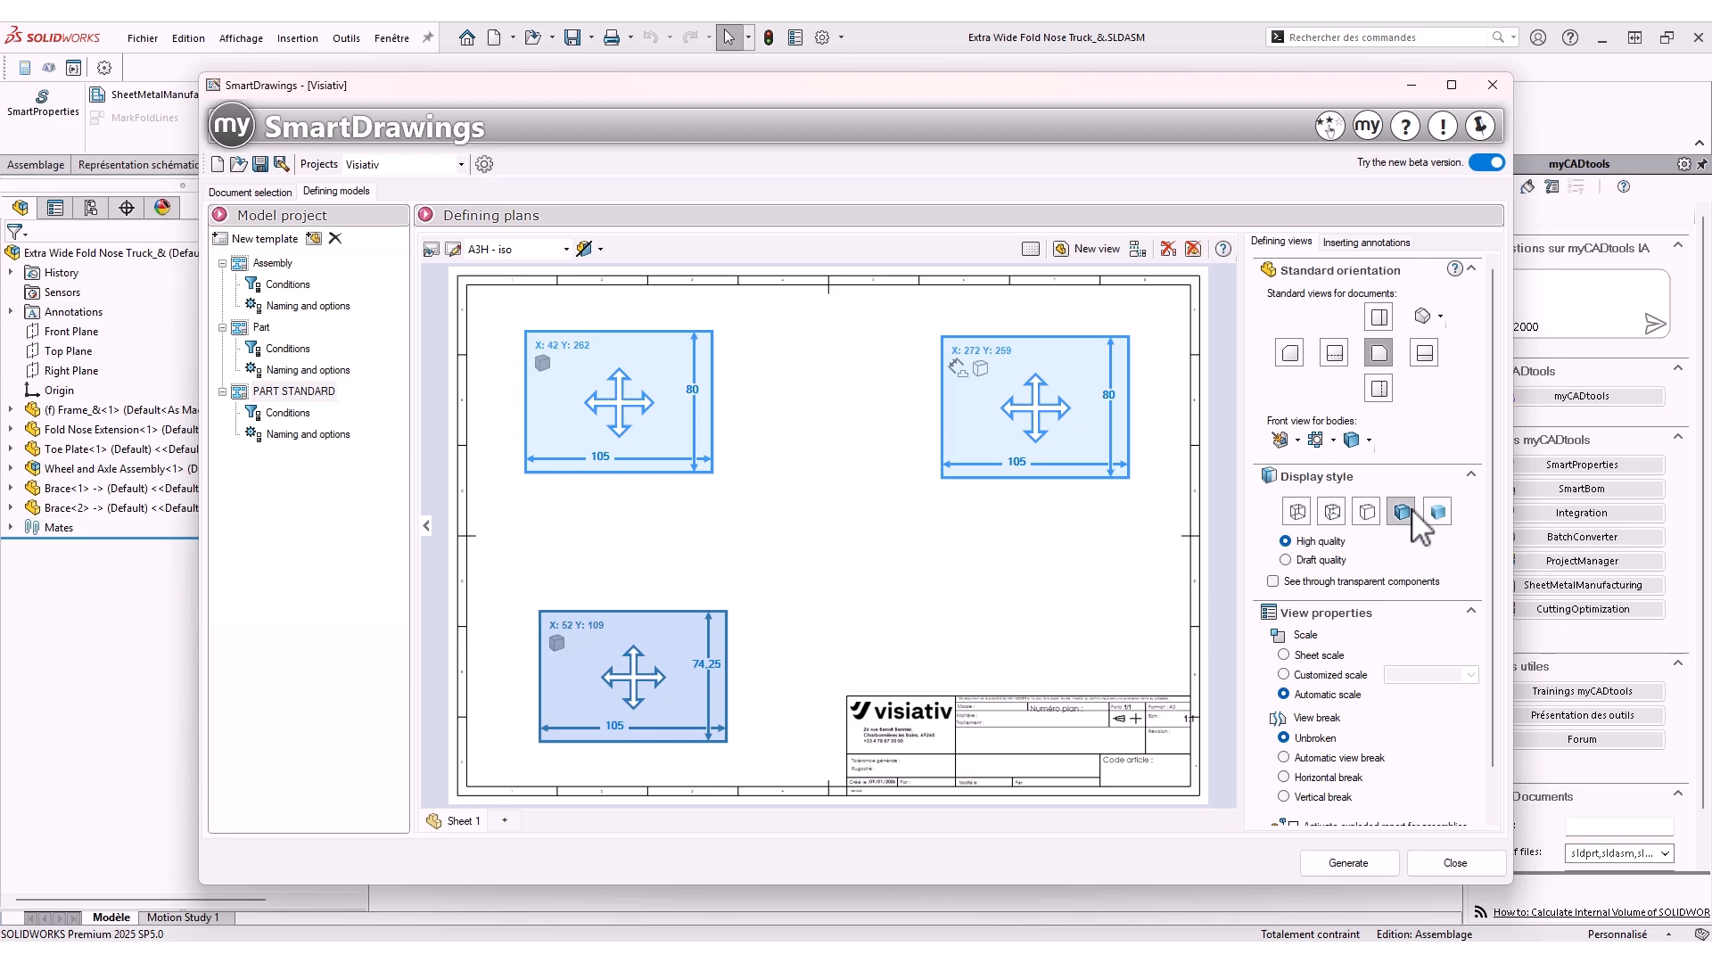
click(1441, 316)
click(1459, 338)
click(936, 566)
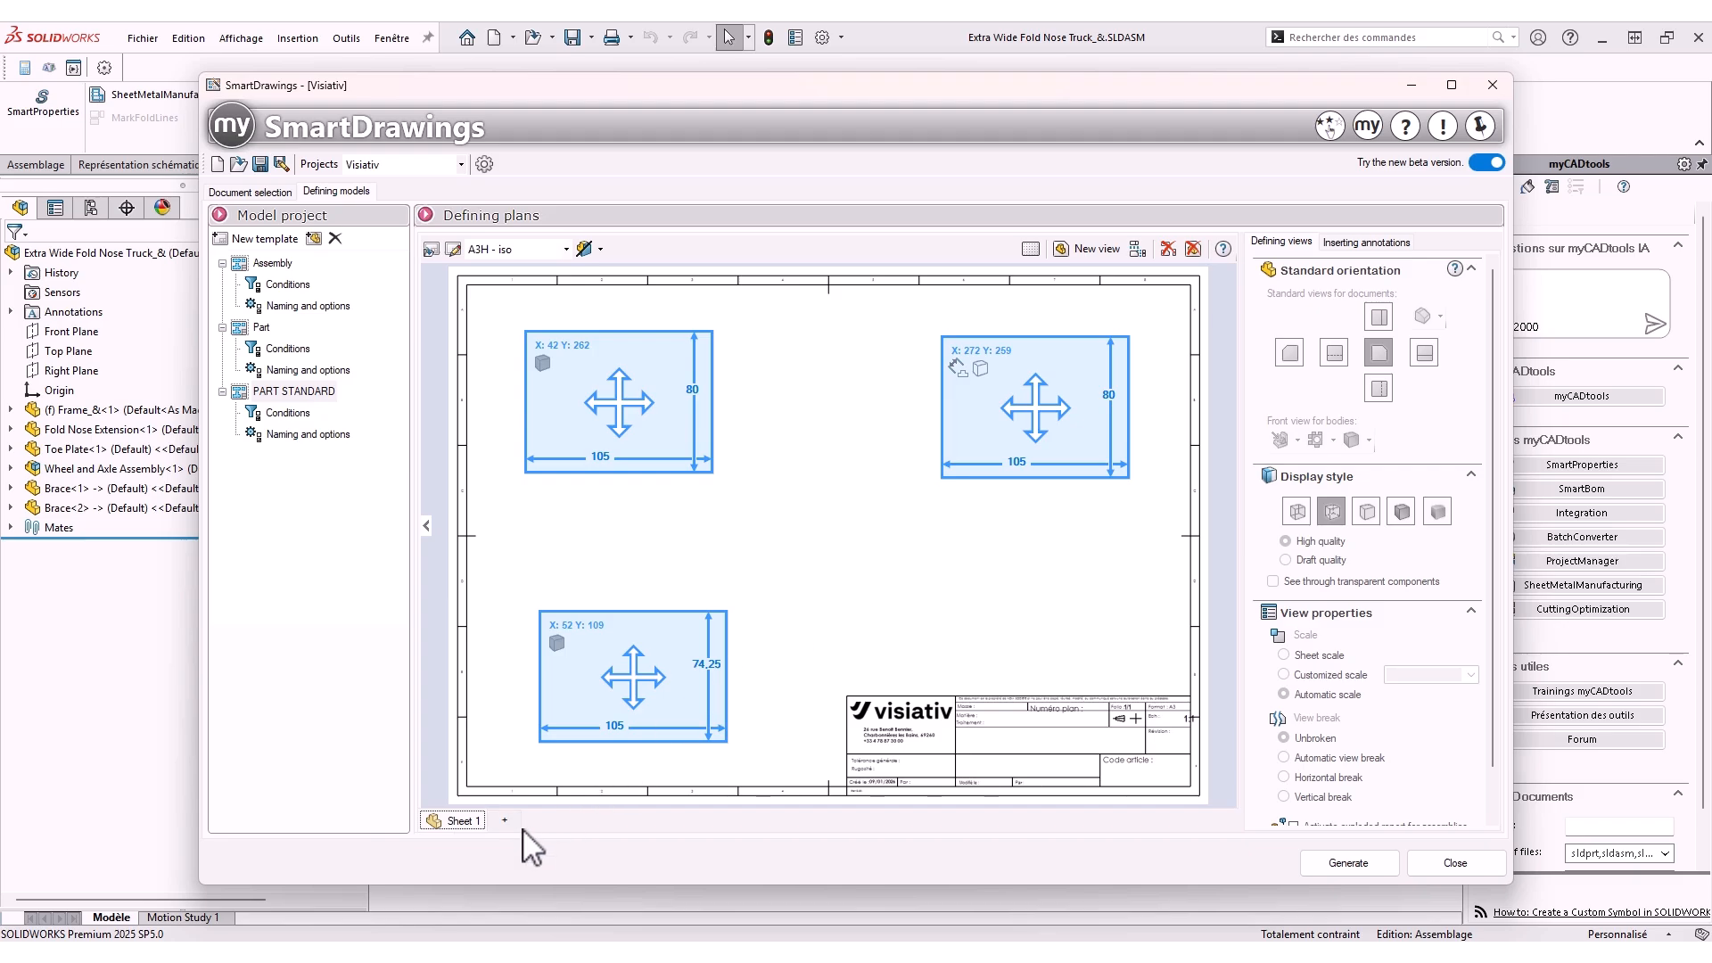
Add a second sheet to the template that processes welded mechanical bodies of parts
click(261, 327)
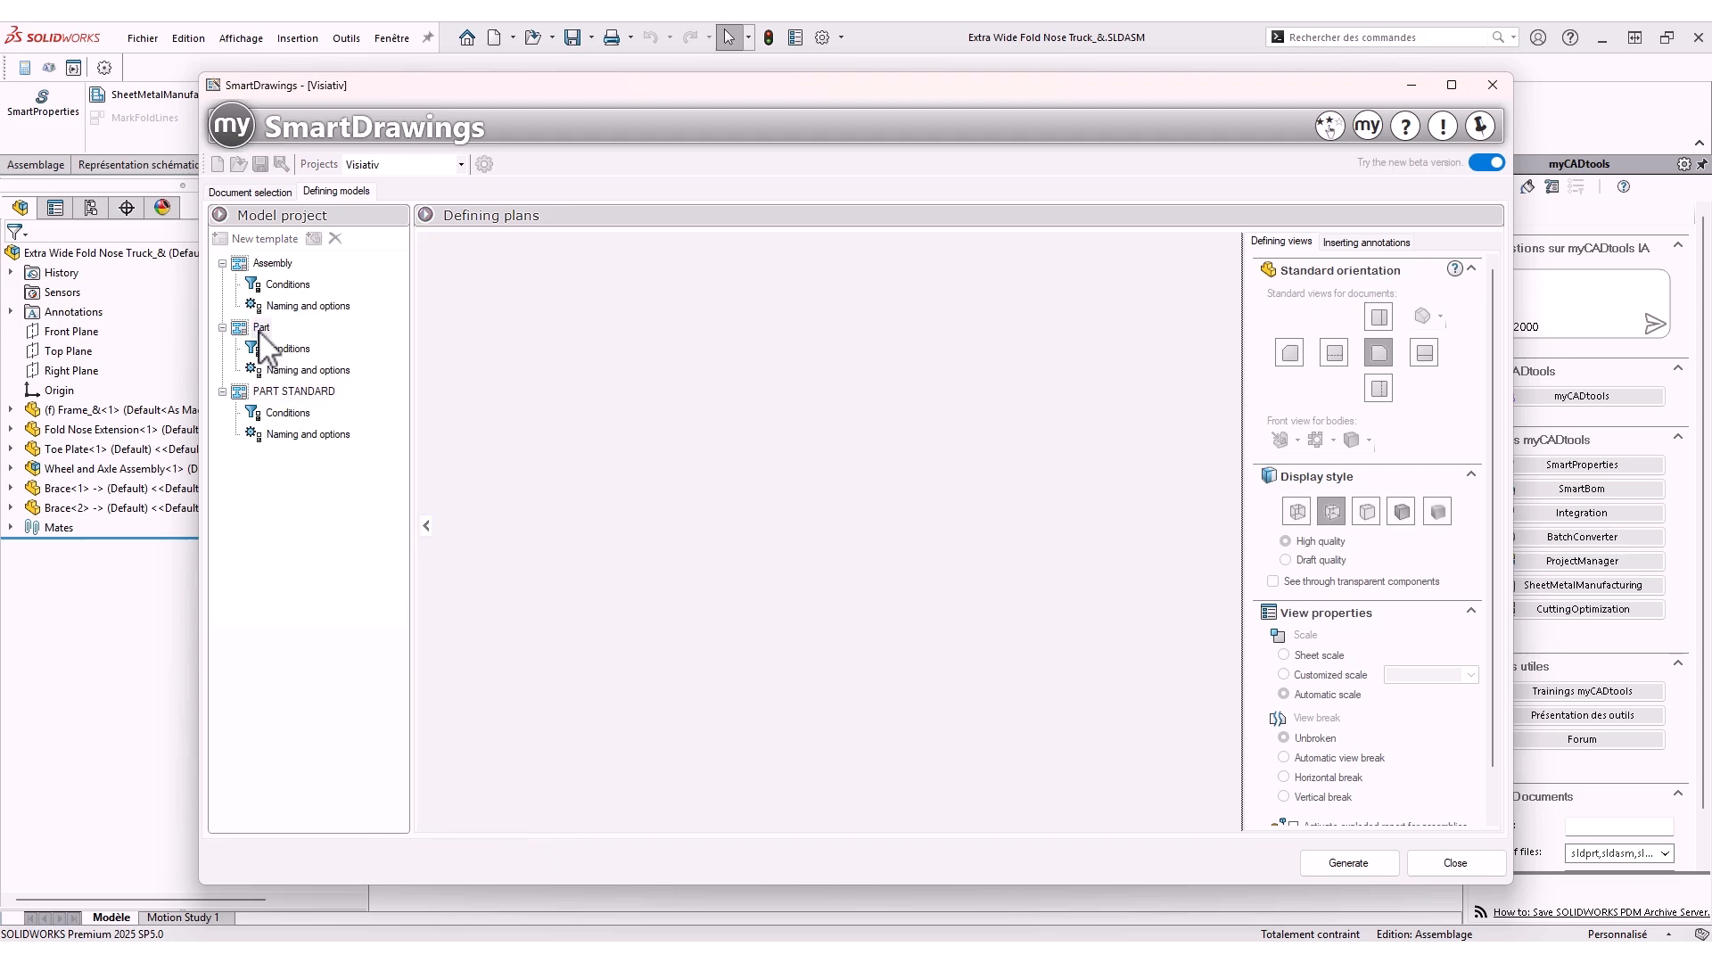
click(505, 821)
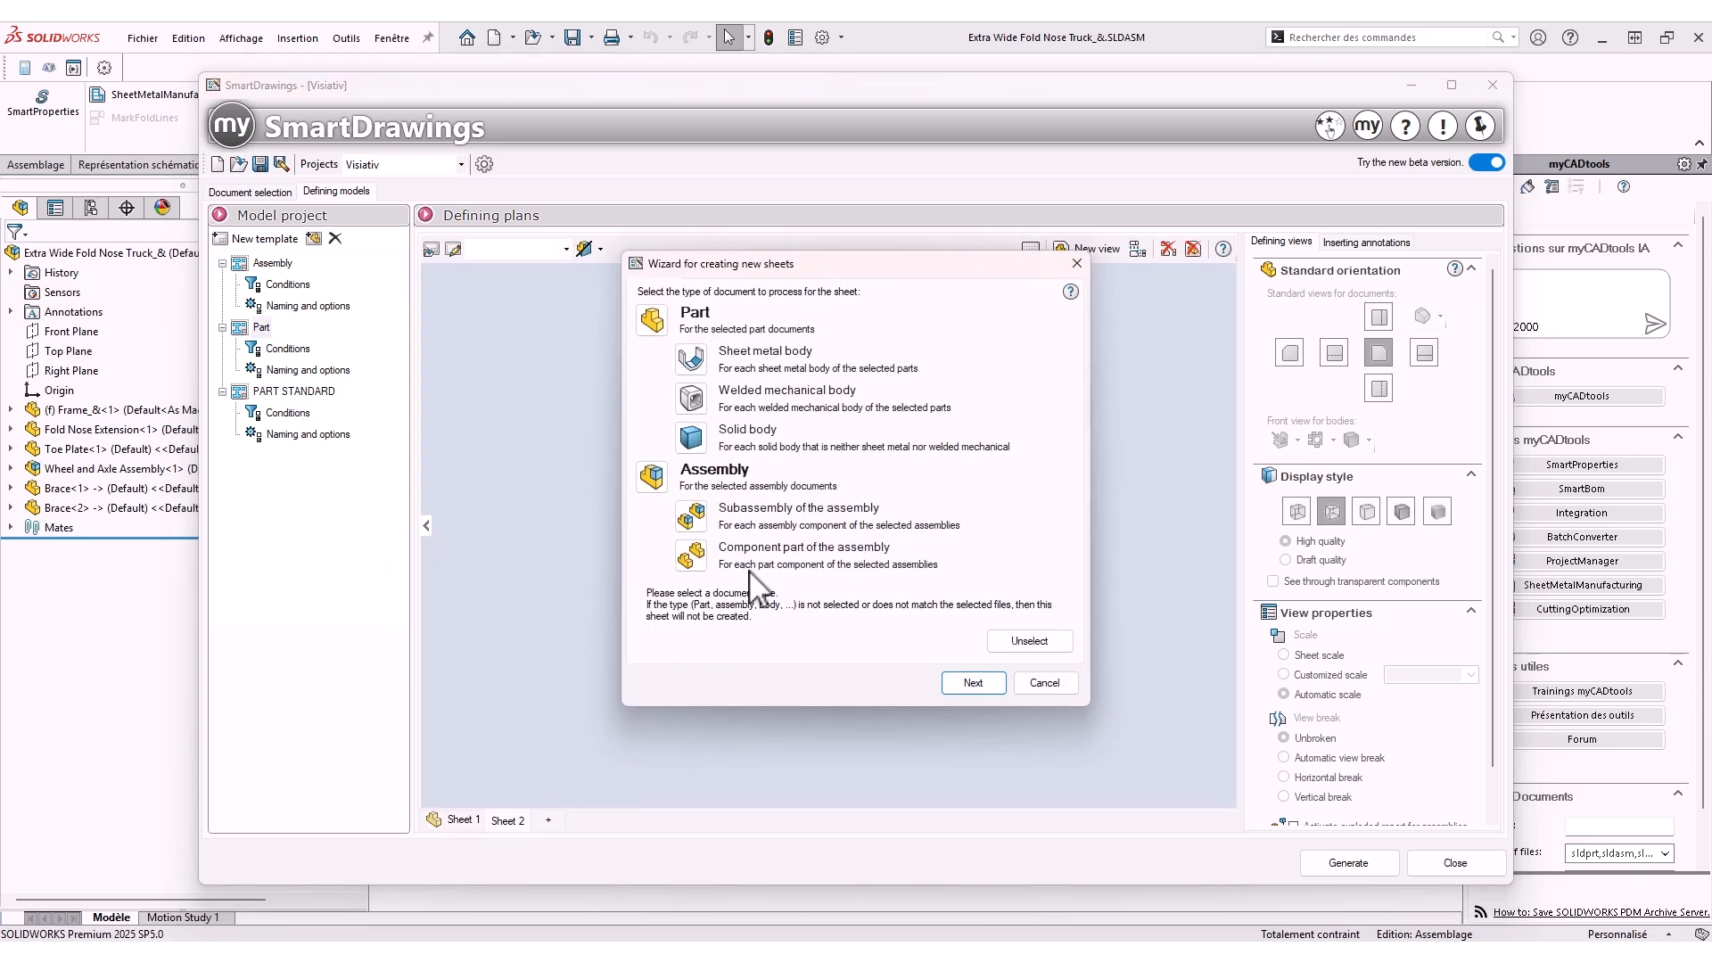
click(733, 358)
click(714, 401)
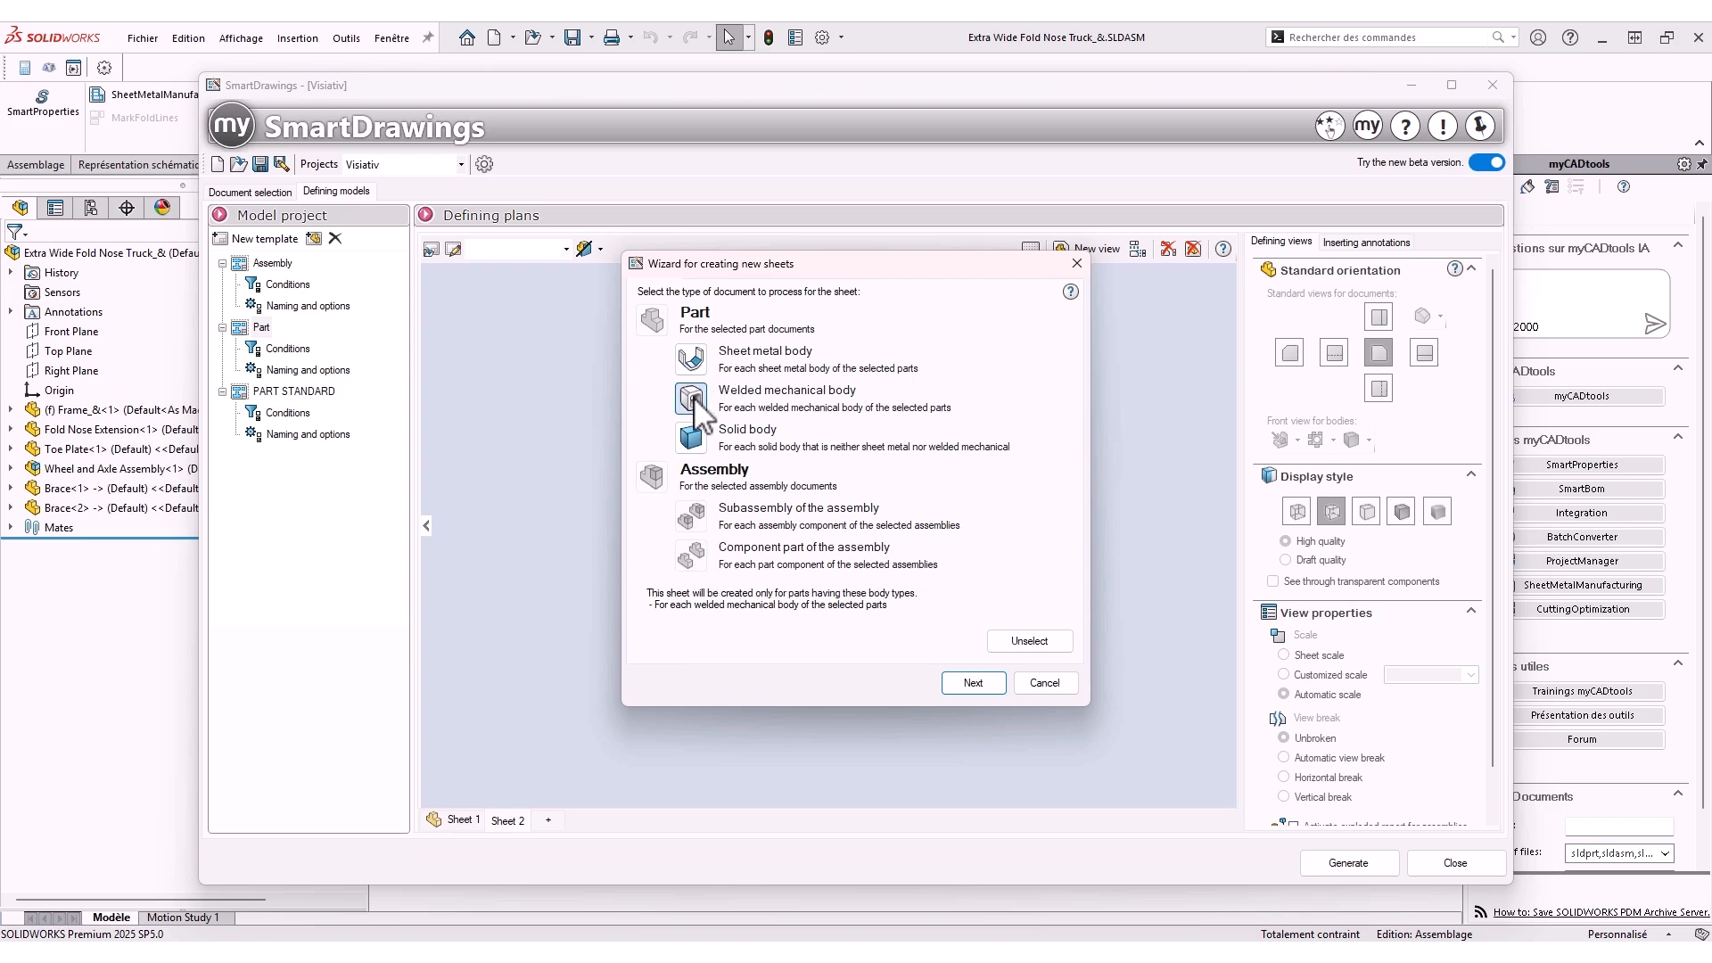
click(971, 684)
Set the second sheet's format to A4H - iso
click(774, 321)
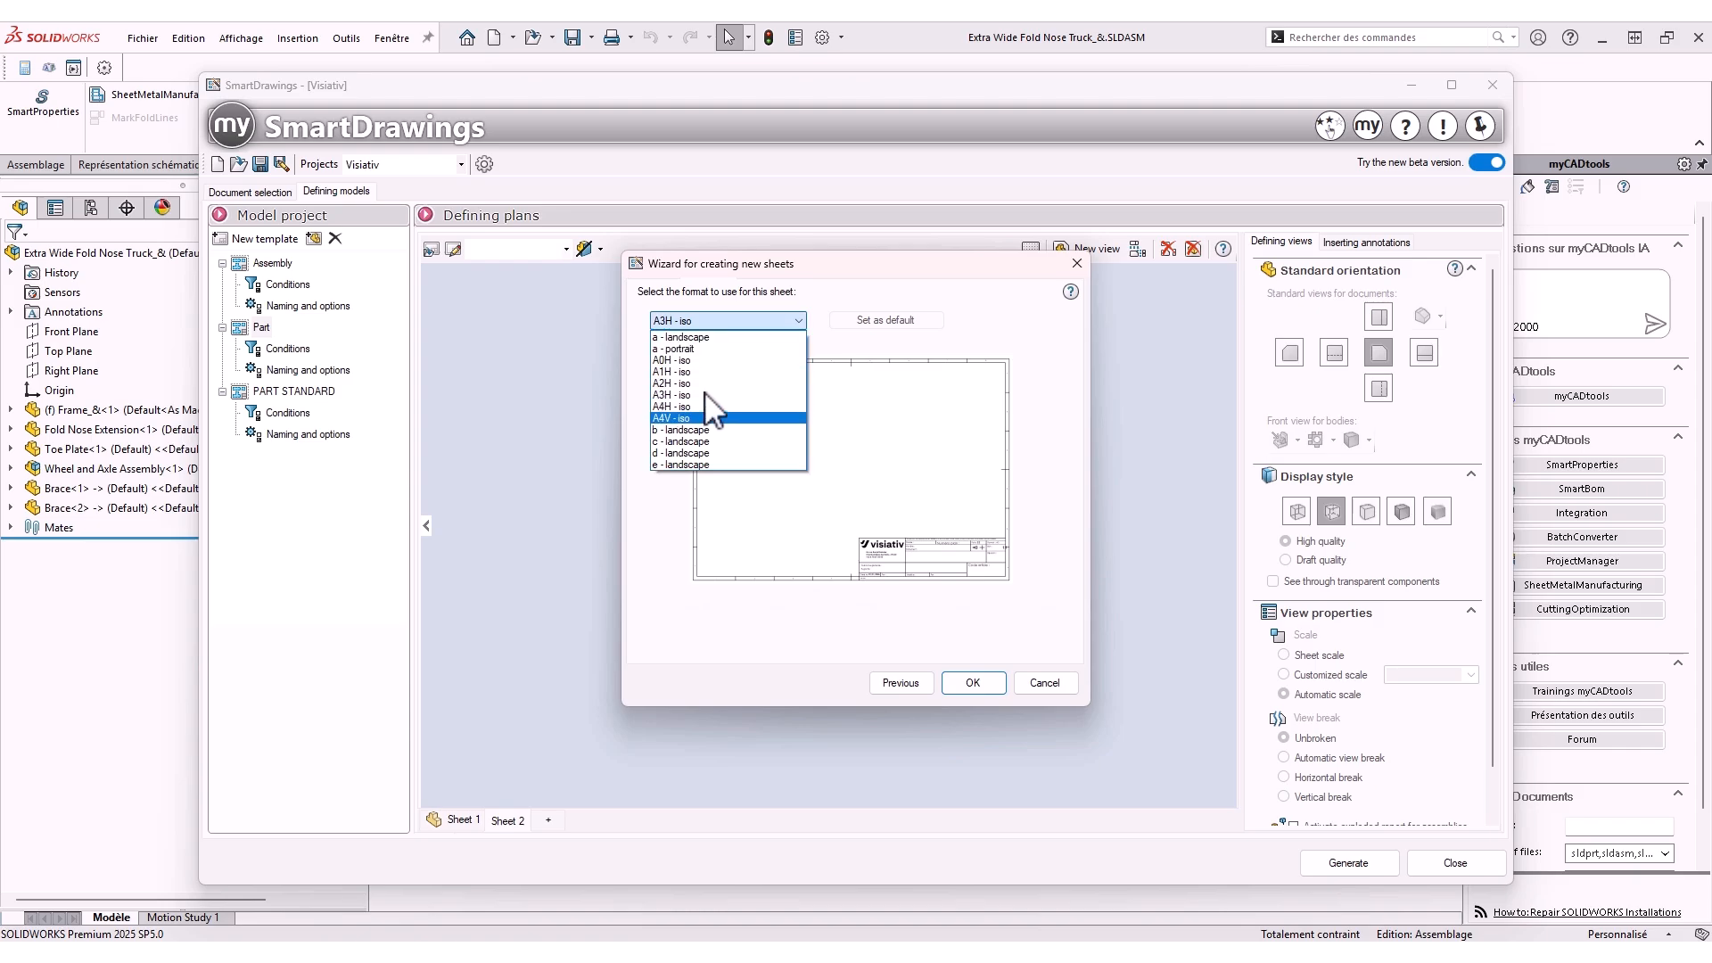
click(709, 395)
click(711, 322)
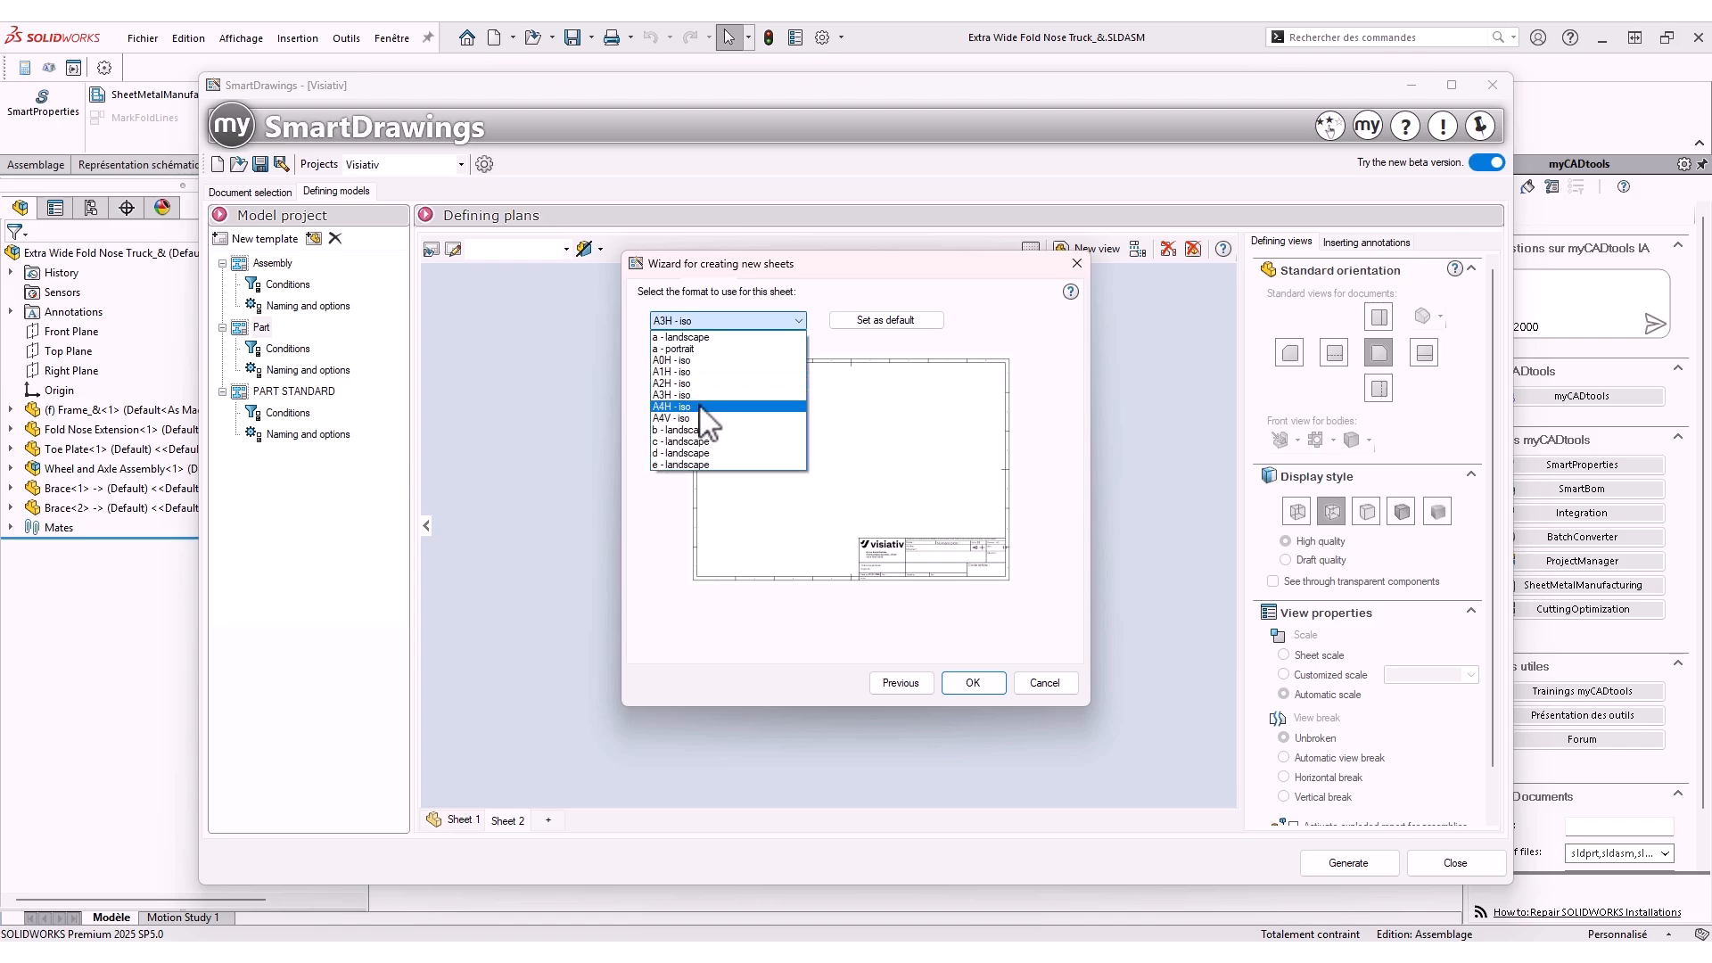
click(709, 406)
click(973, 682)
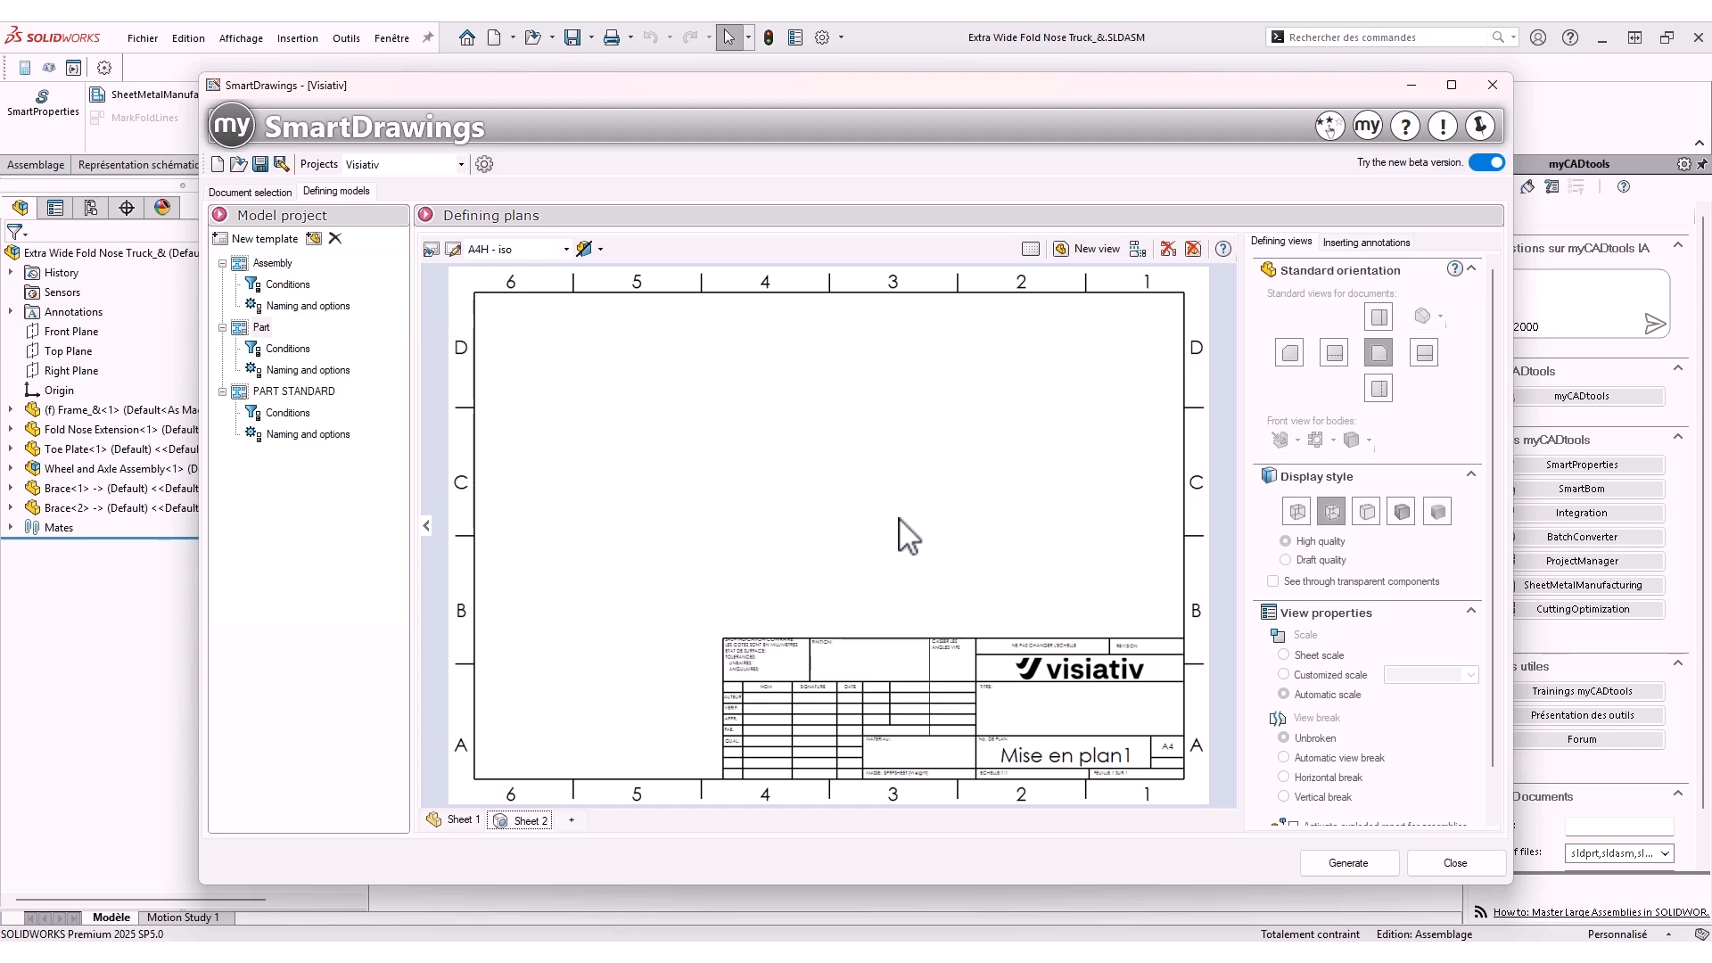
Add a view on the second sheet, move it to the upper-left and enlarge it to about 211 by 101
click(1087, 249)
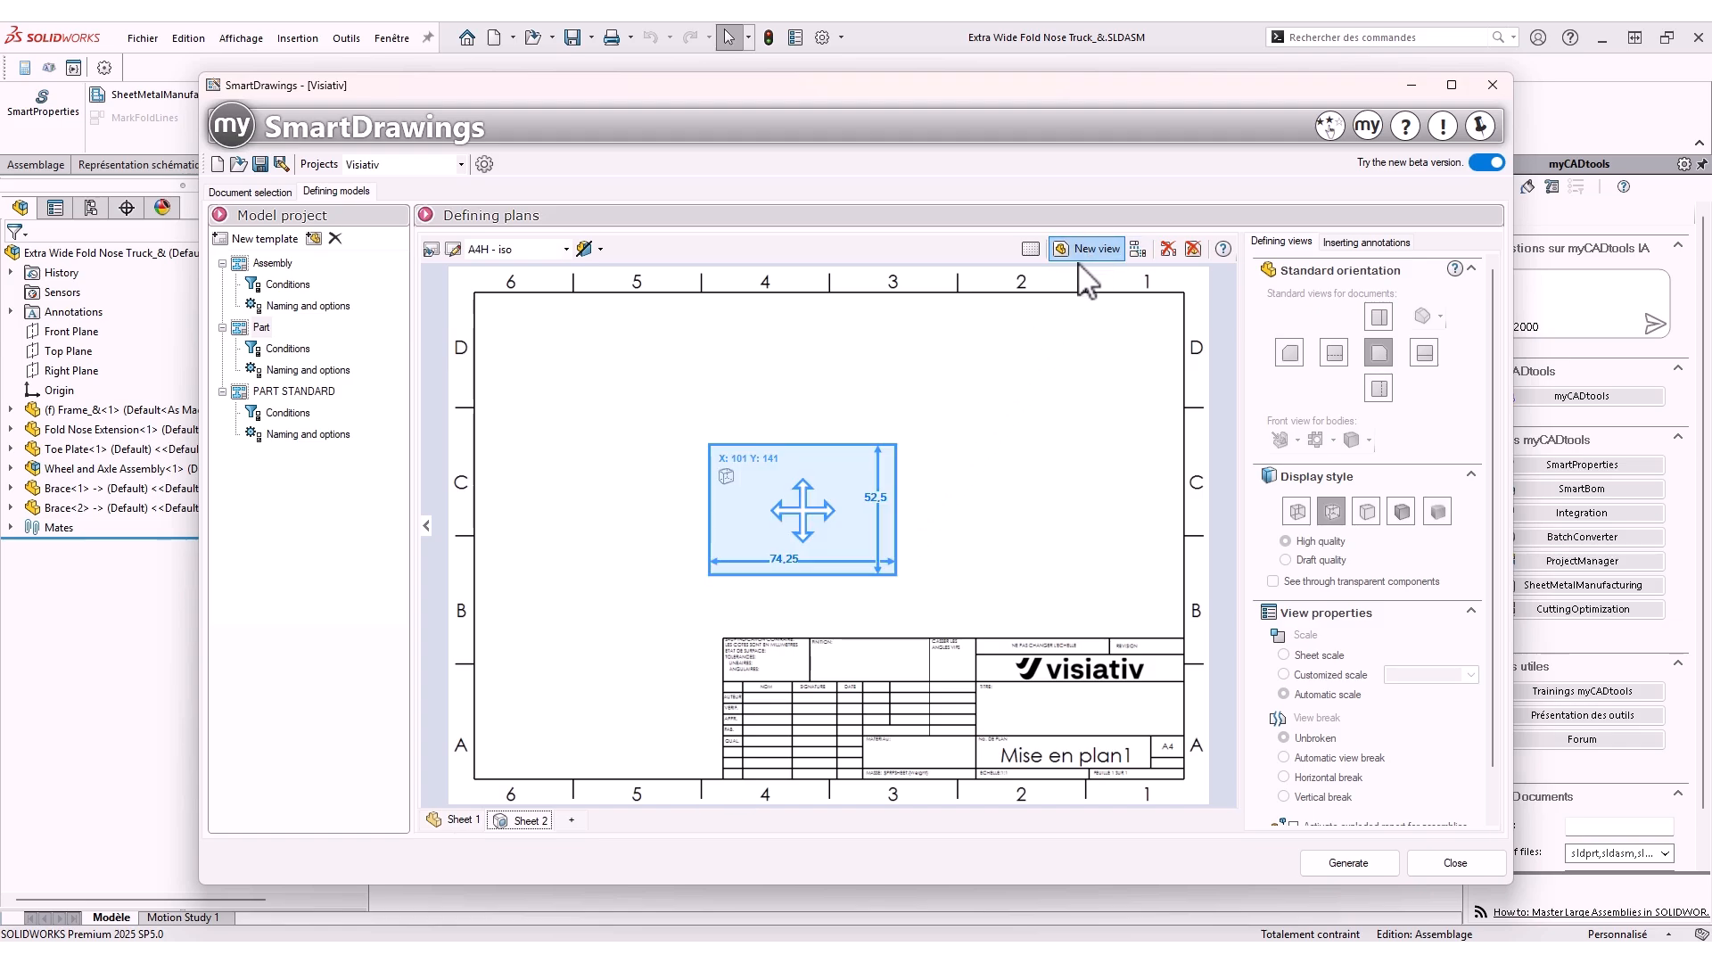
drag(785, 510, 630, 381)
click(631, 381)
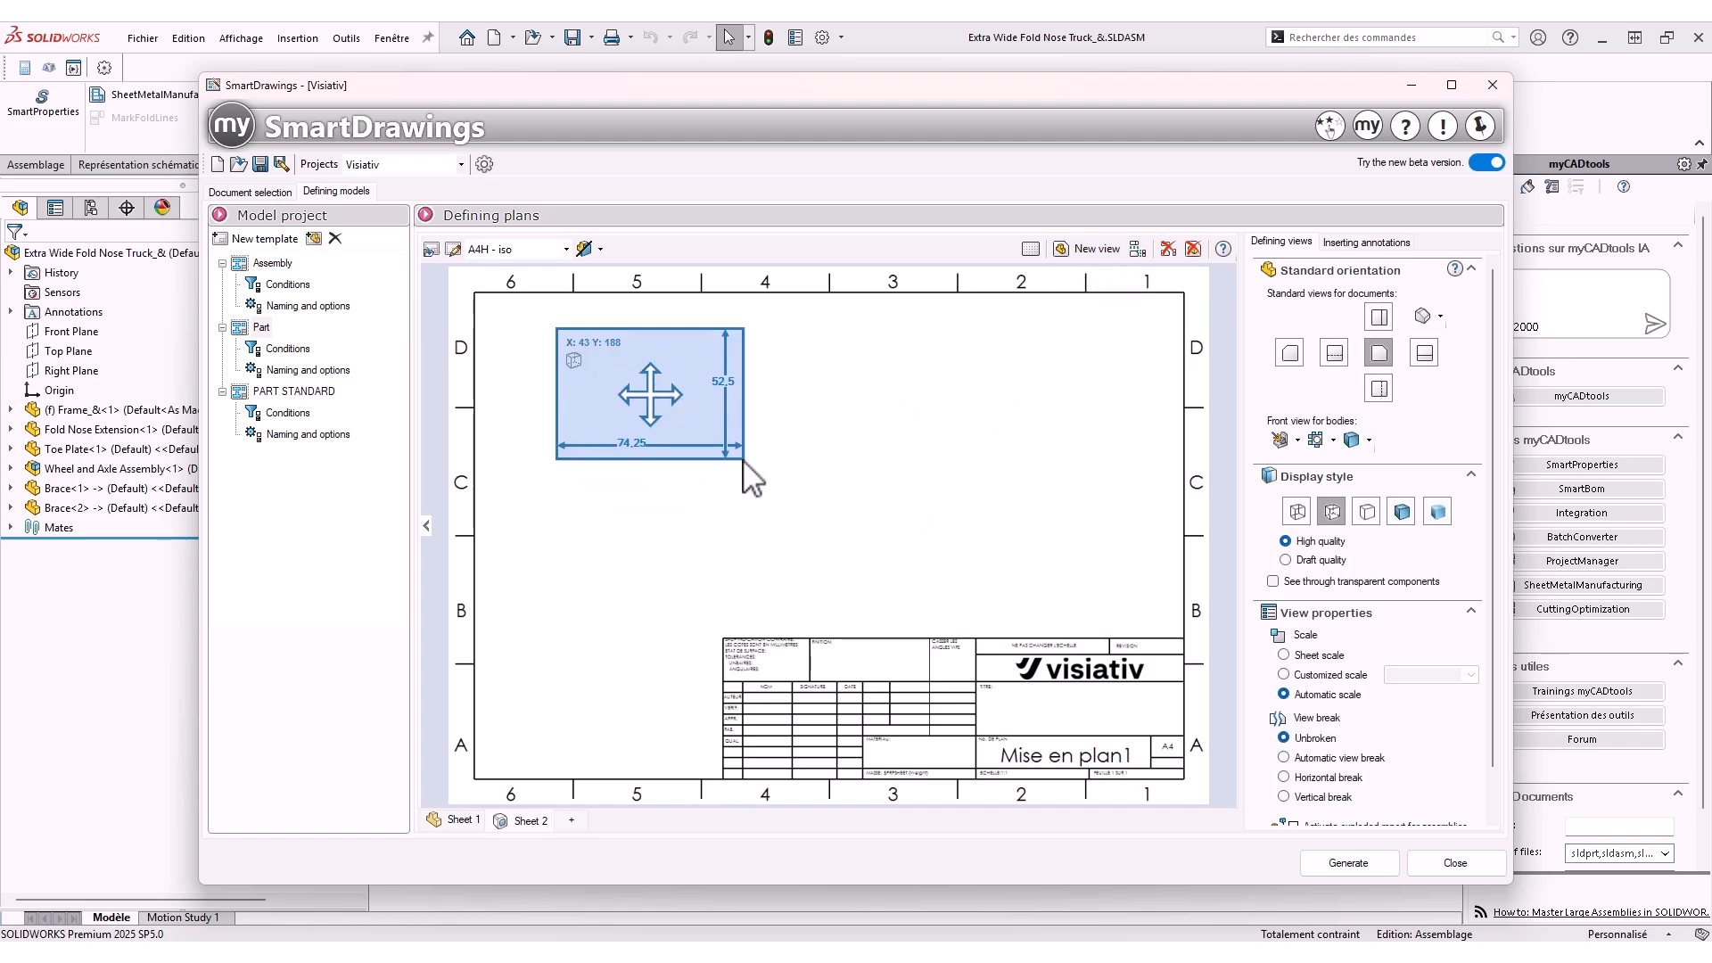
drag(743, 459, 1098, 568)
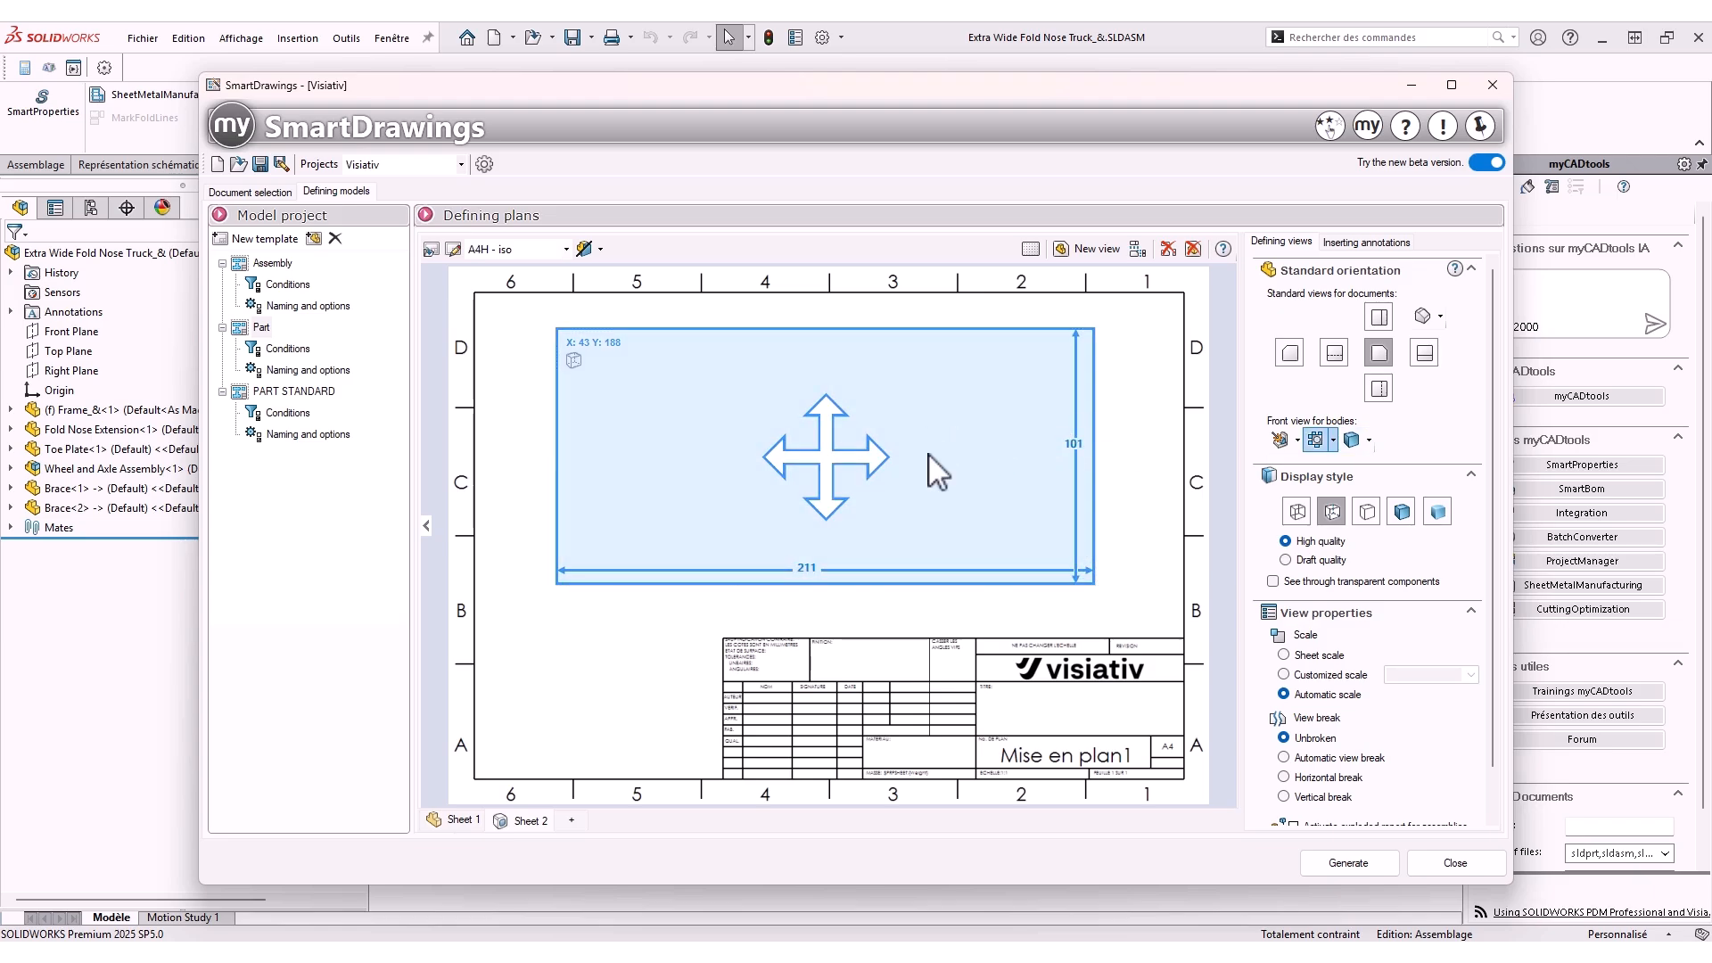
Review the front view orientation options available for sheet metal and welded bodies
click(1335, 441)
click(1336, 441)
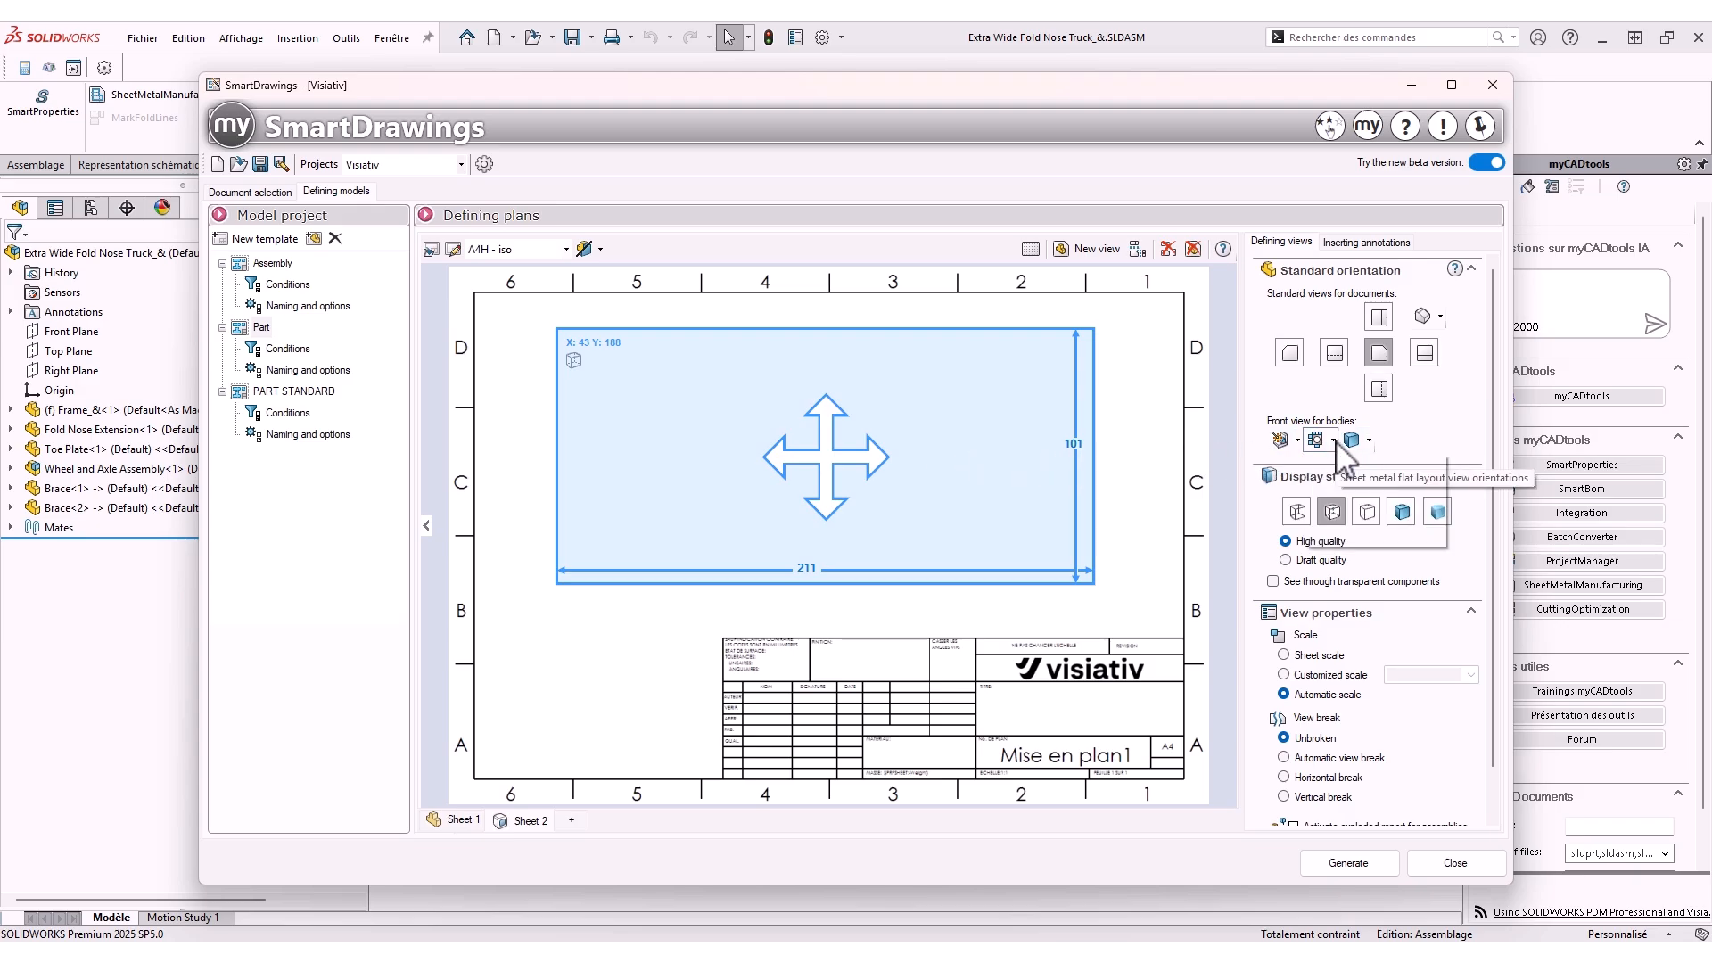
click(1335, 441)
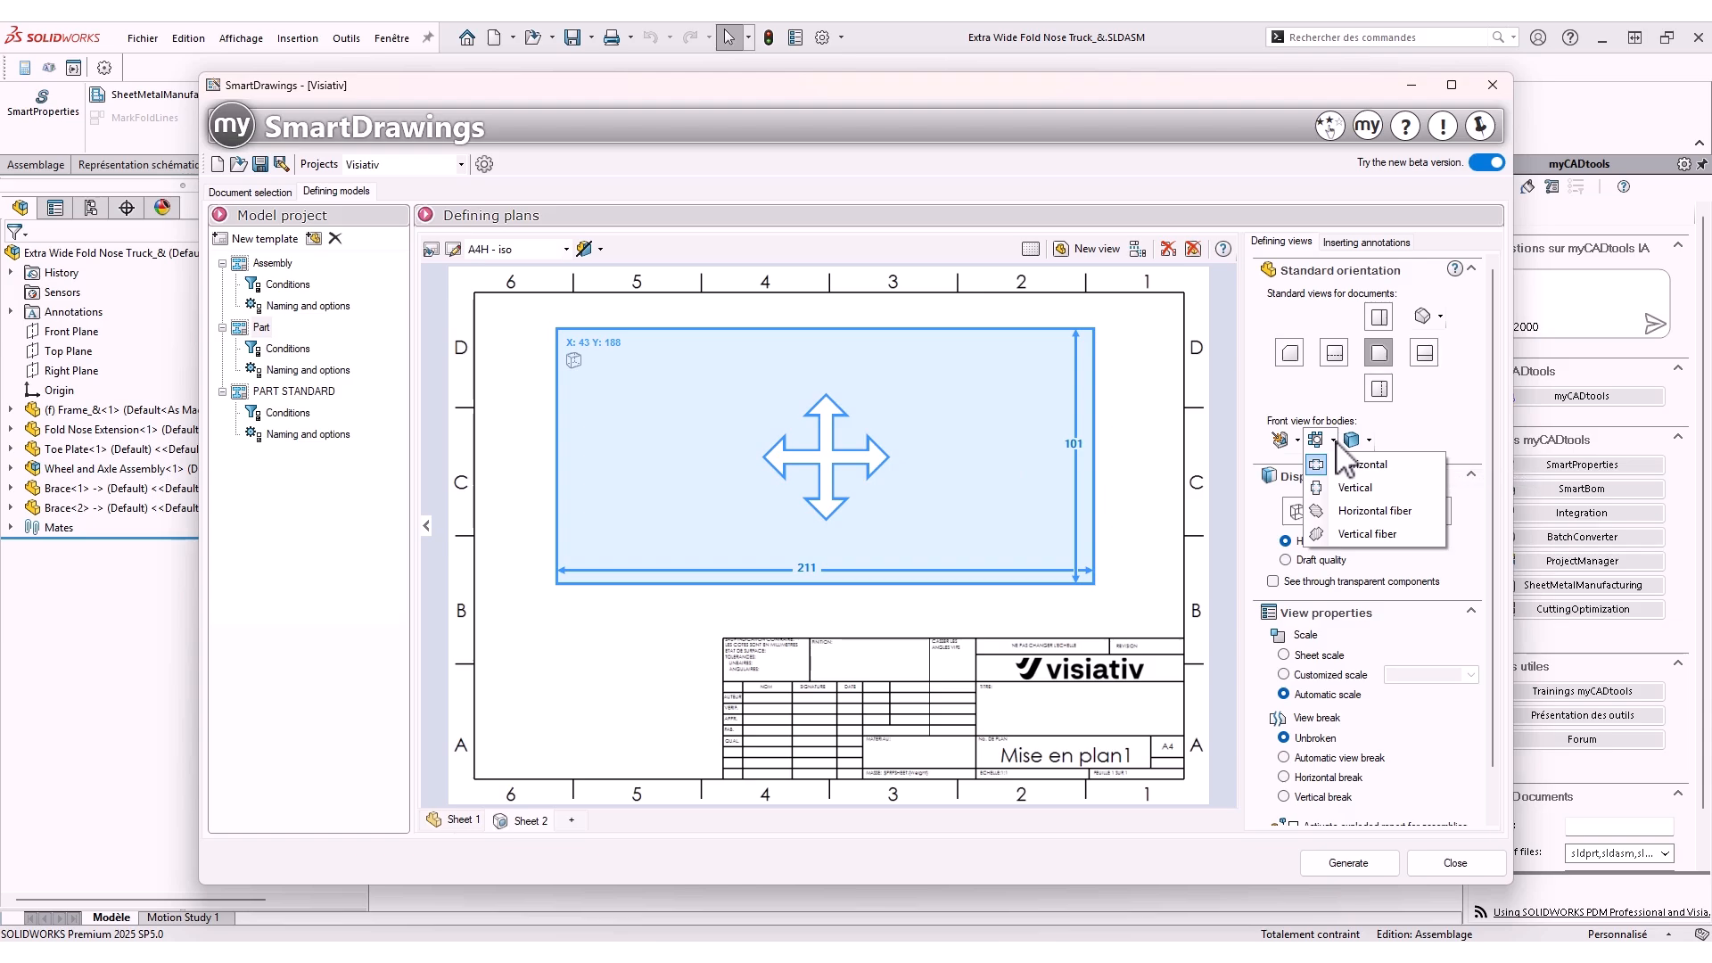
click(1335, 440)
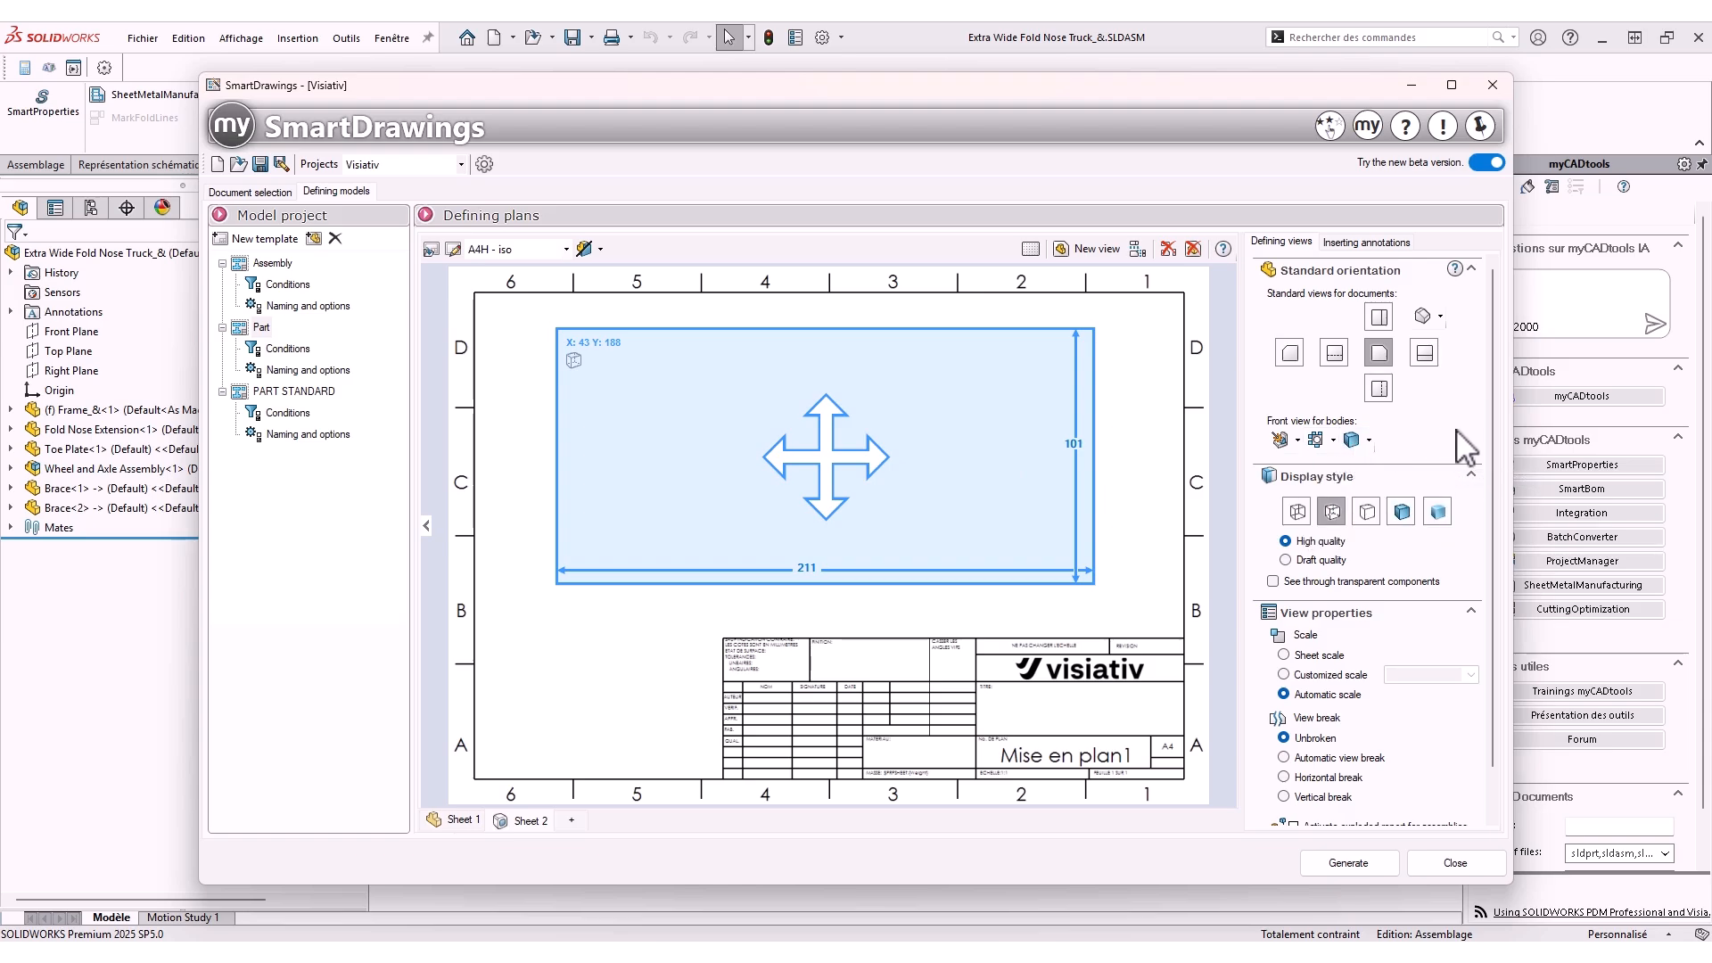
click(1368, 441)
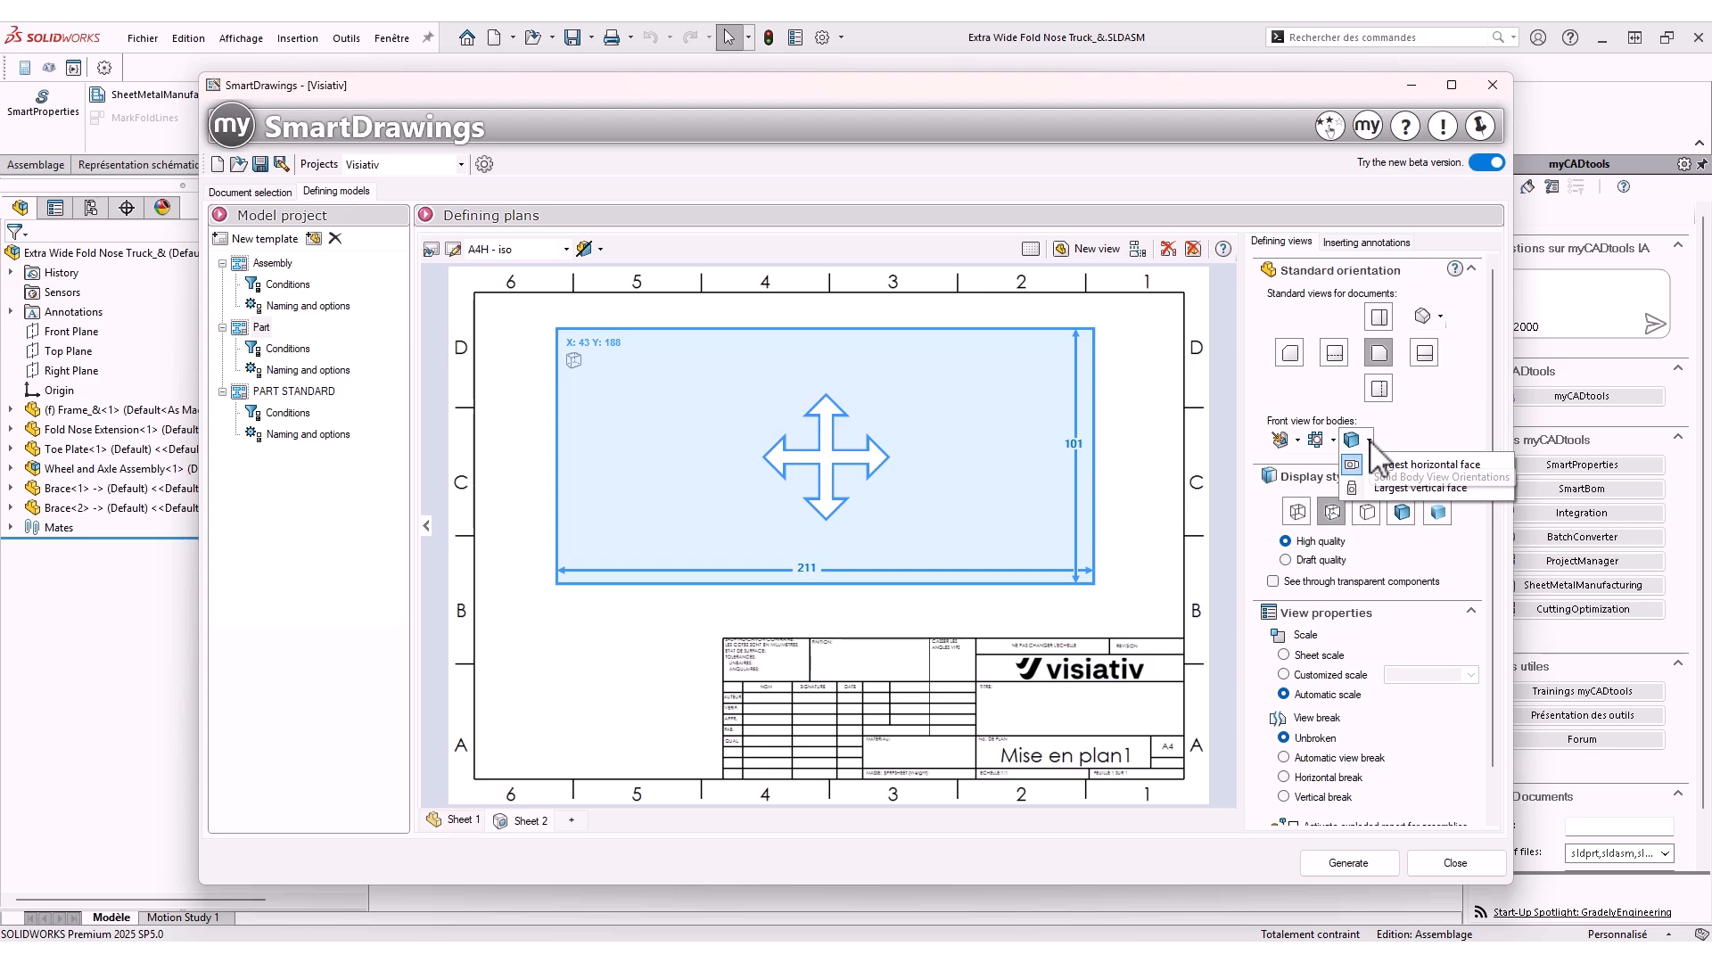
click(1431, 436)
Enable view dimensioning on the second sheet's view with welded dimensions and overall length
click(1364, 243)
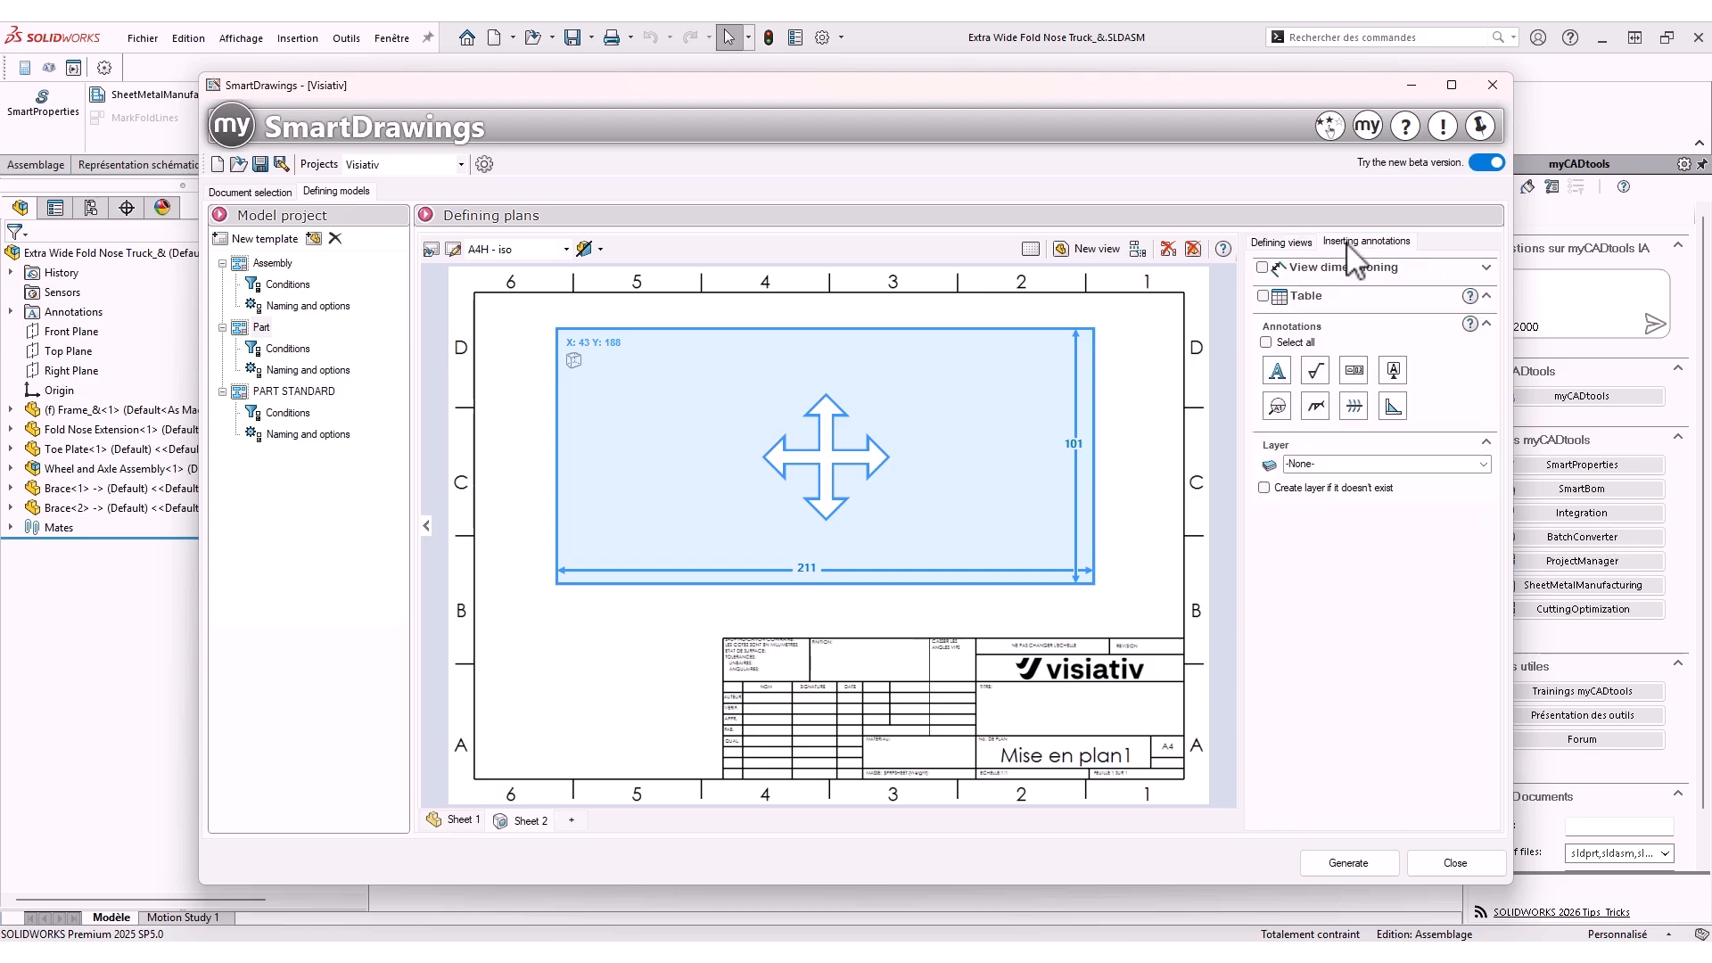
click(1263, 267)
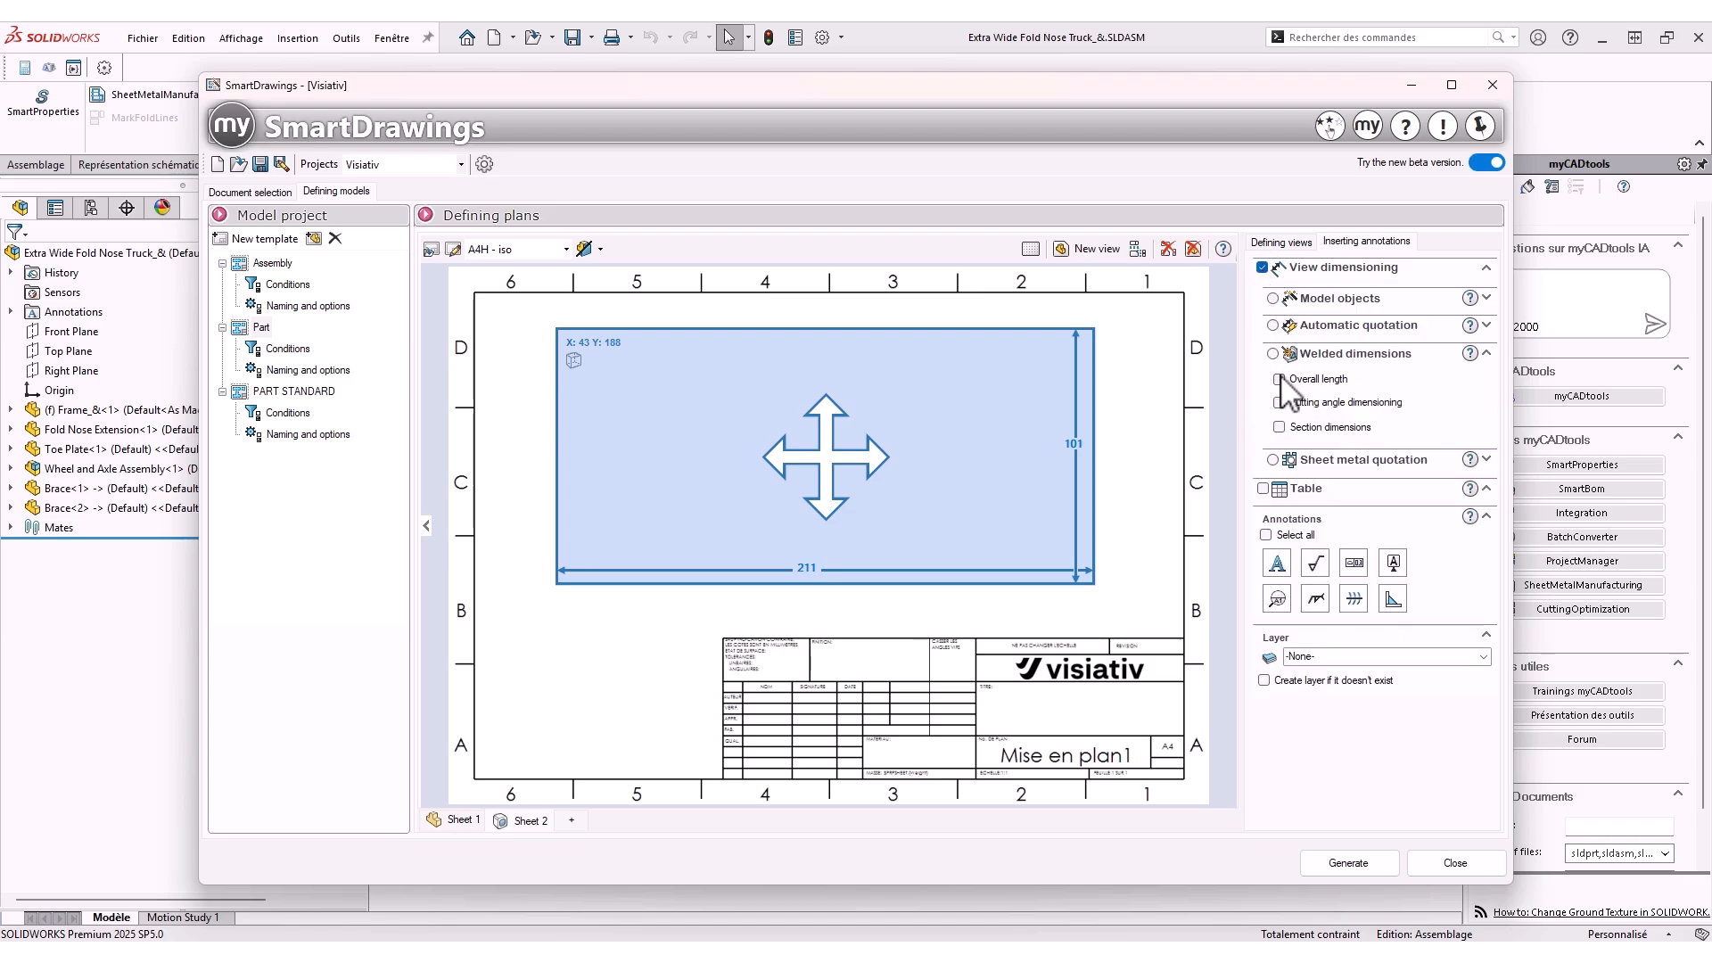
click(1273, 353)
click(1280, 379)
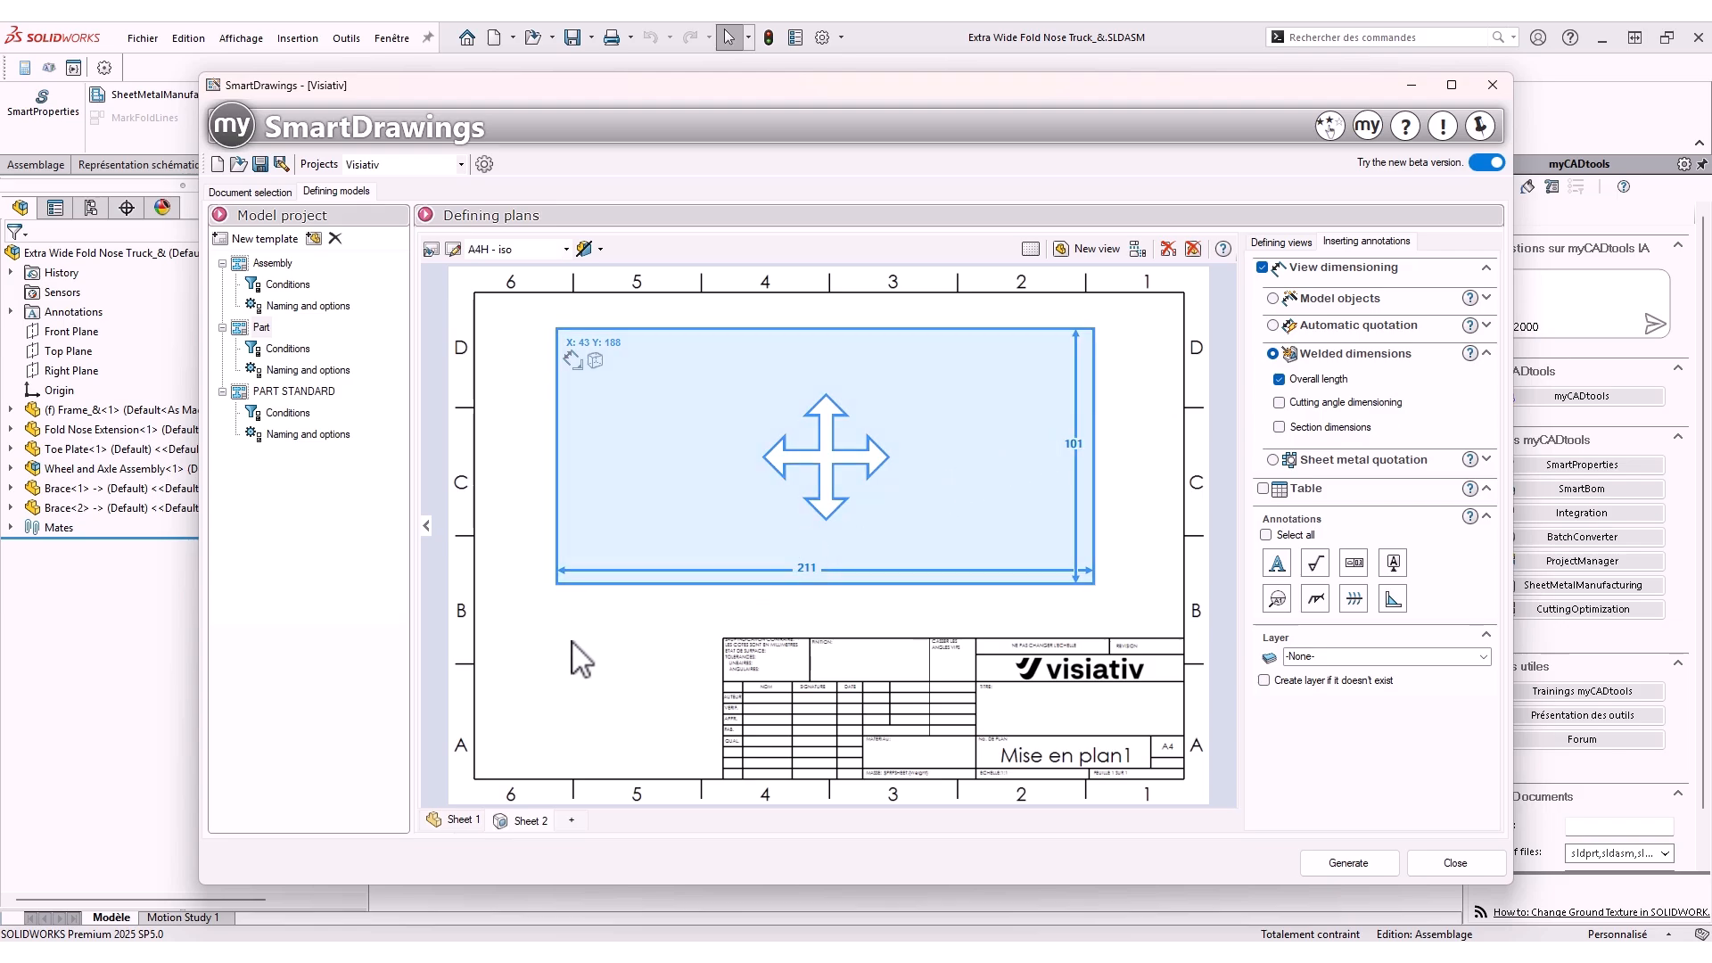
Review the Part template's condition and the FAMILY_PART values of the listed documents
click(287, 348)
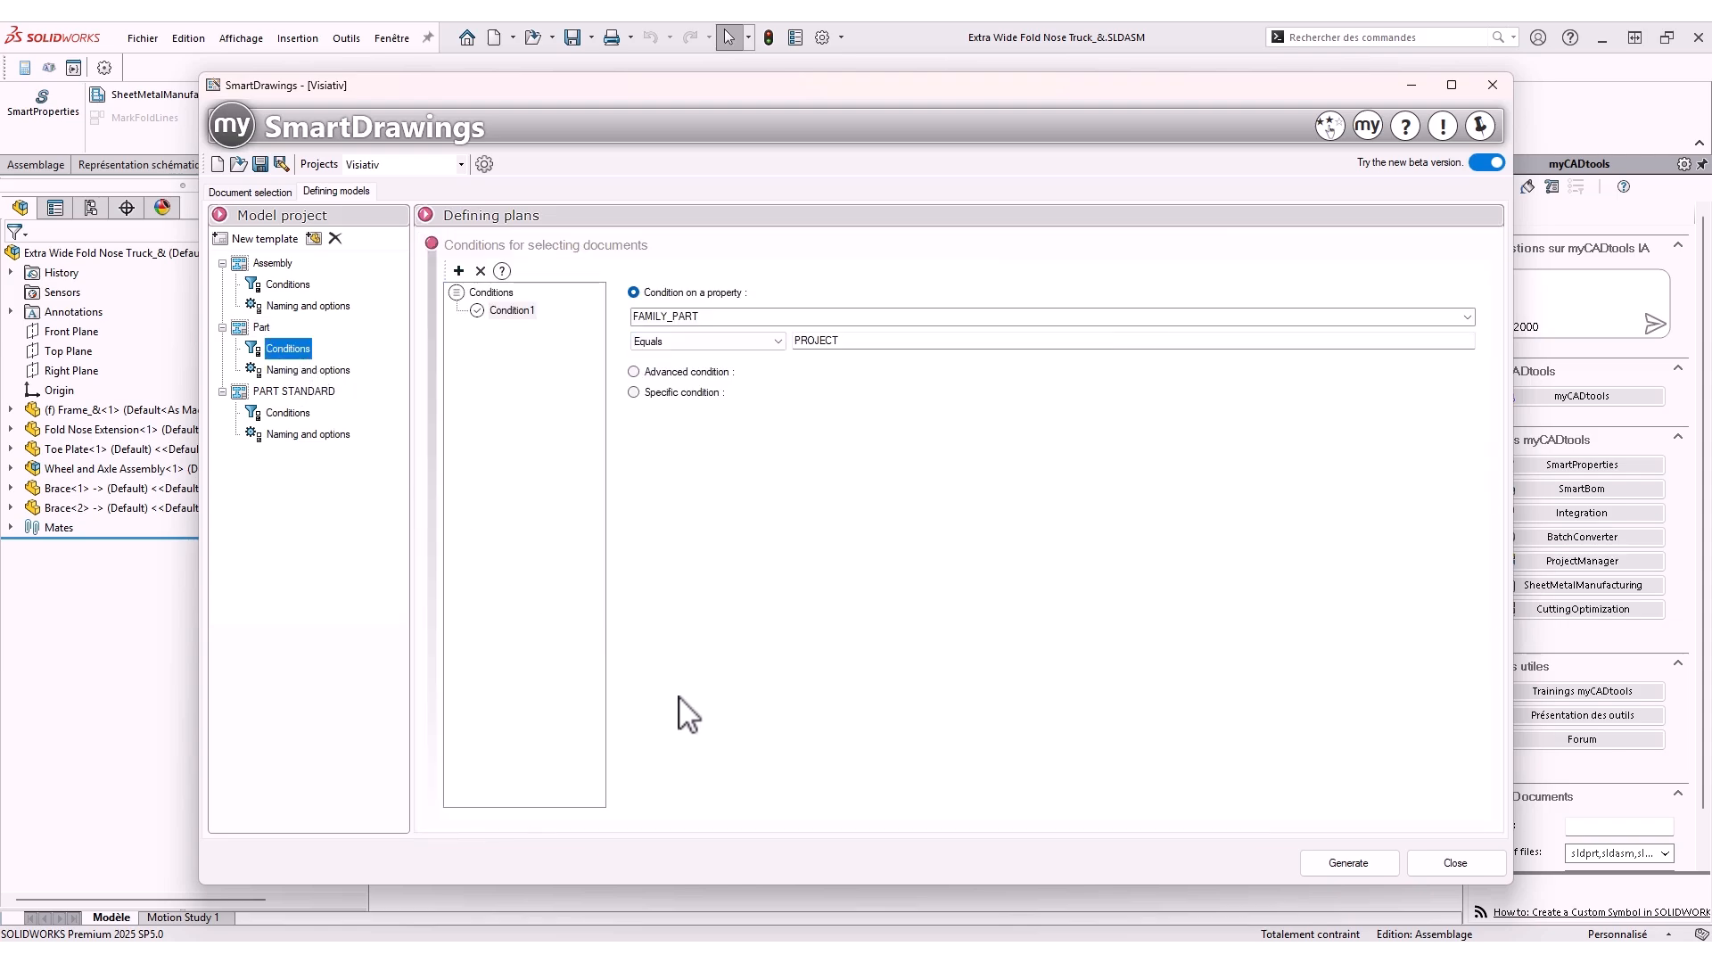
click(527, 504)
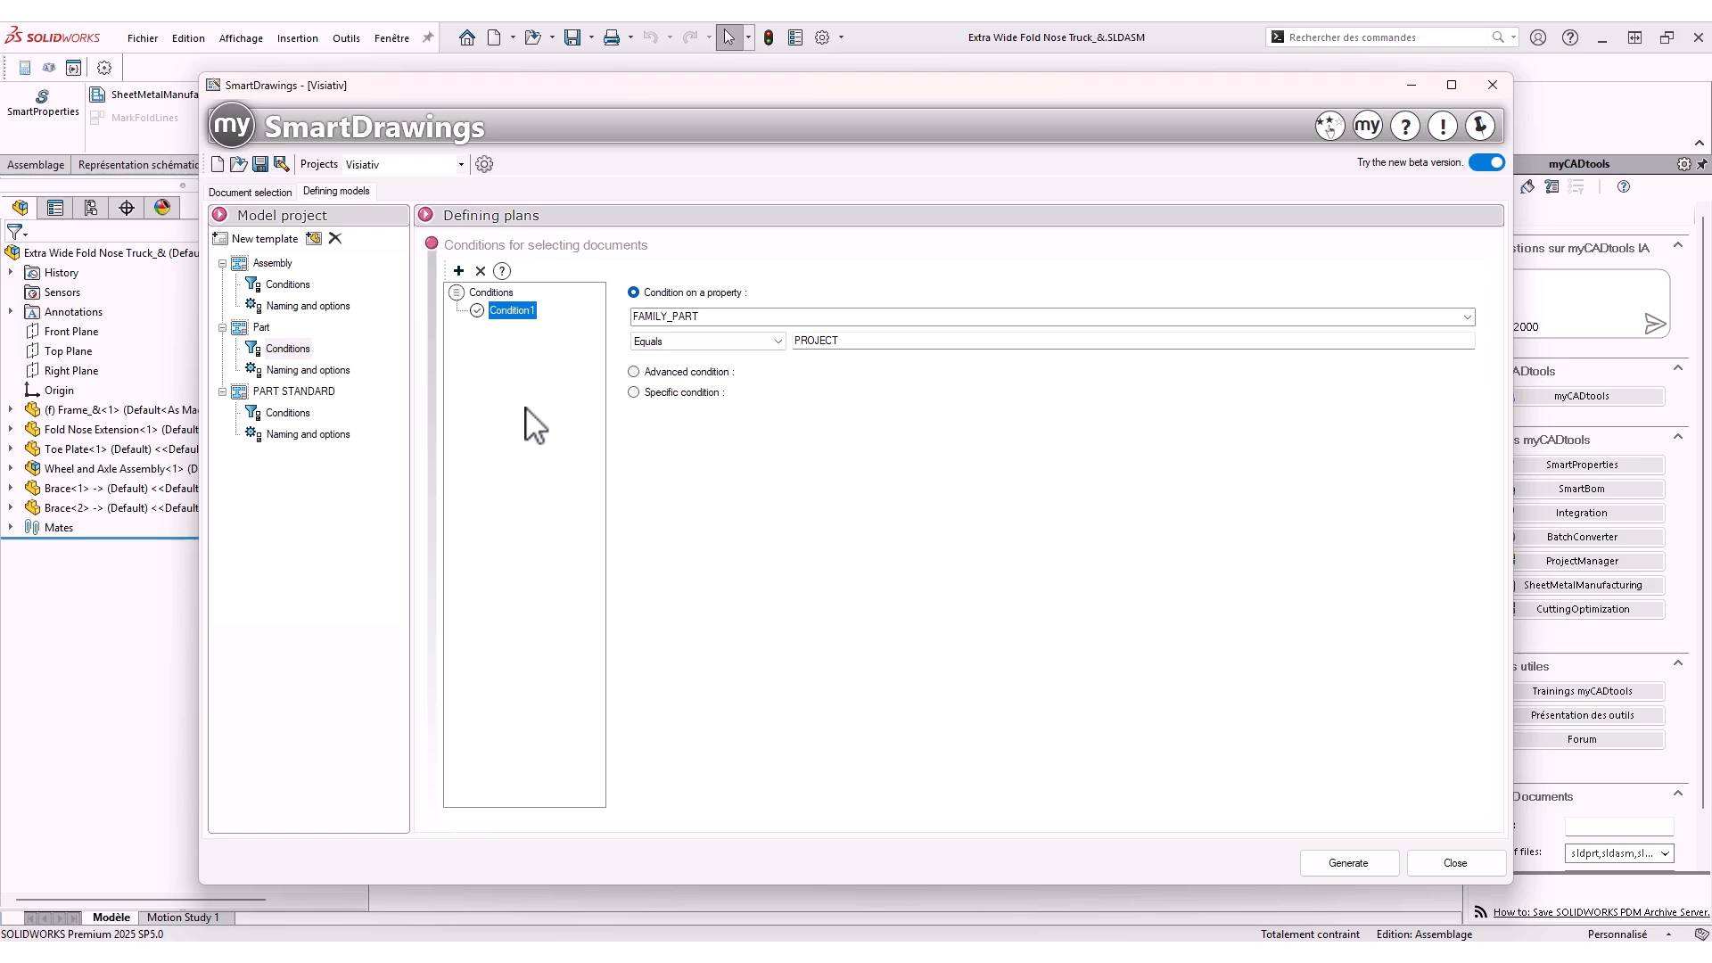
click(283, 193)
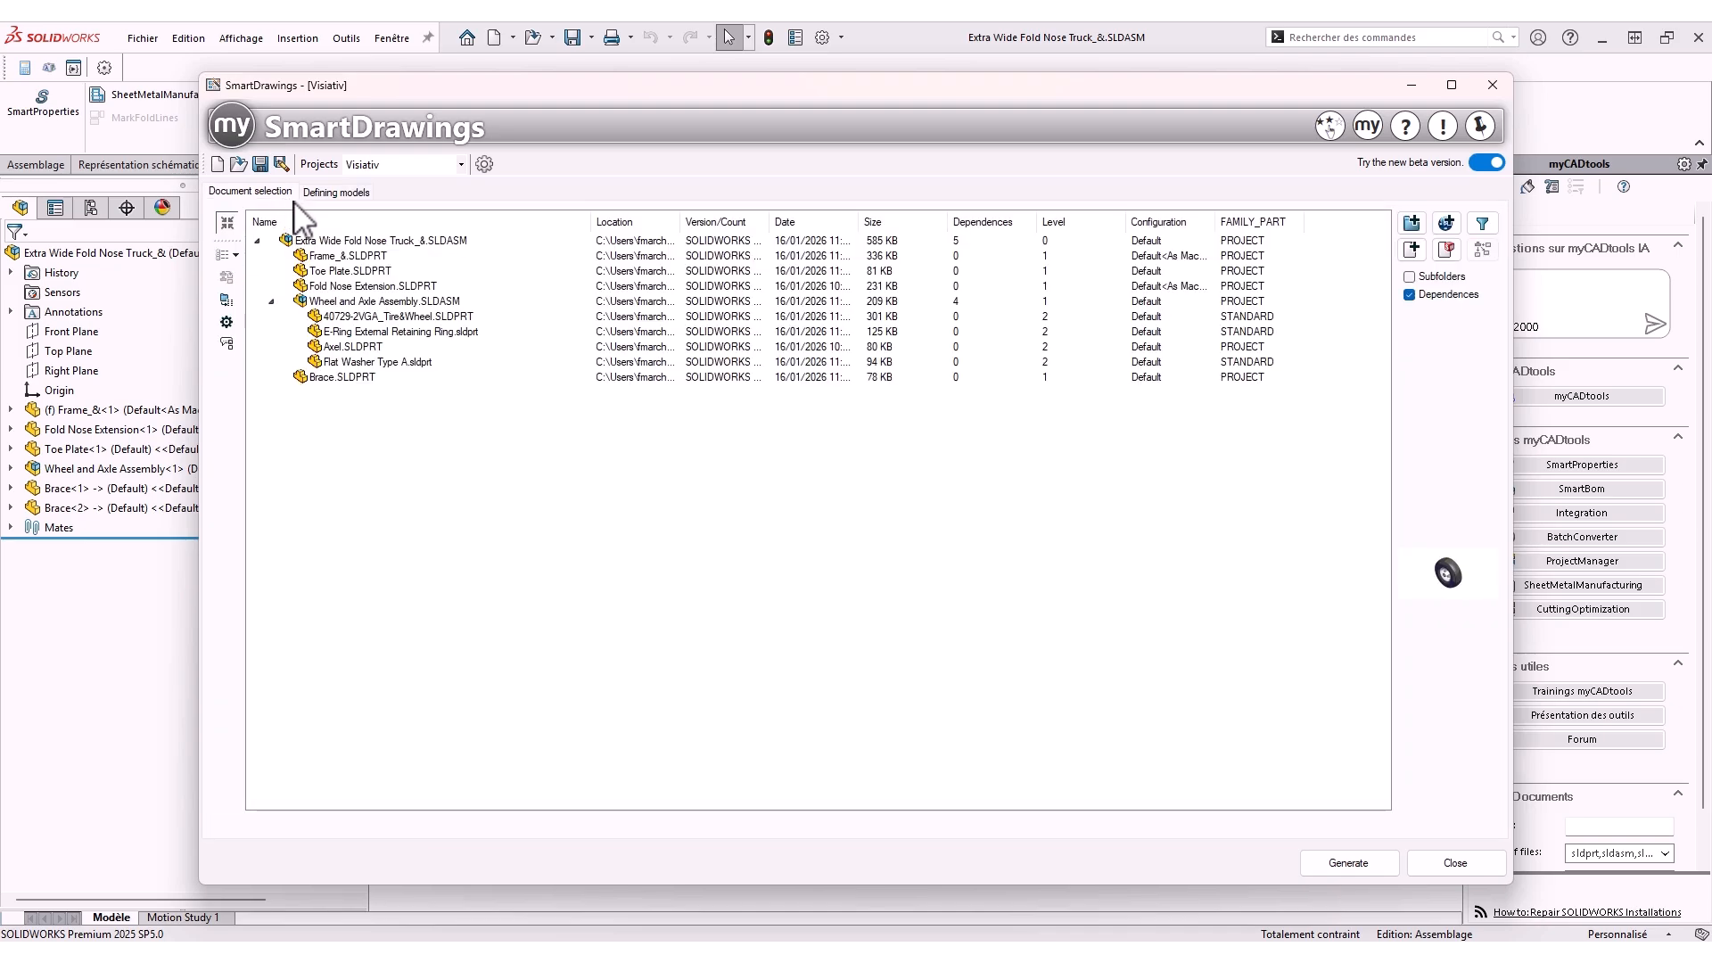
click(1242, 291)
click(1248, 319)
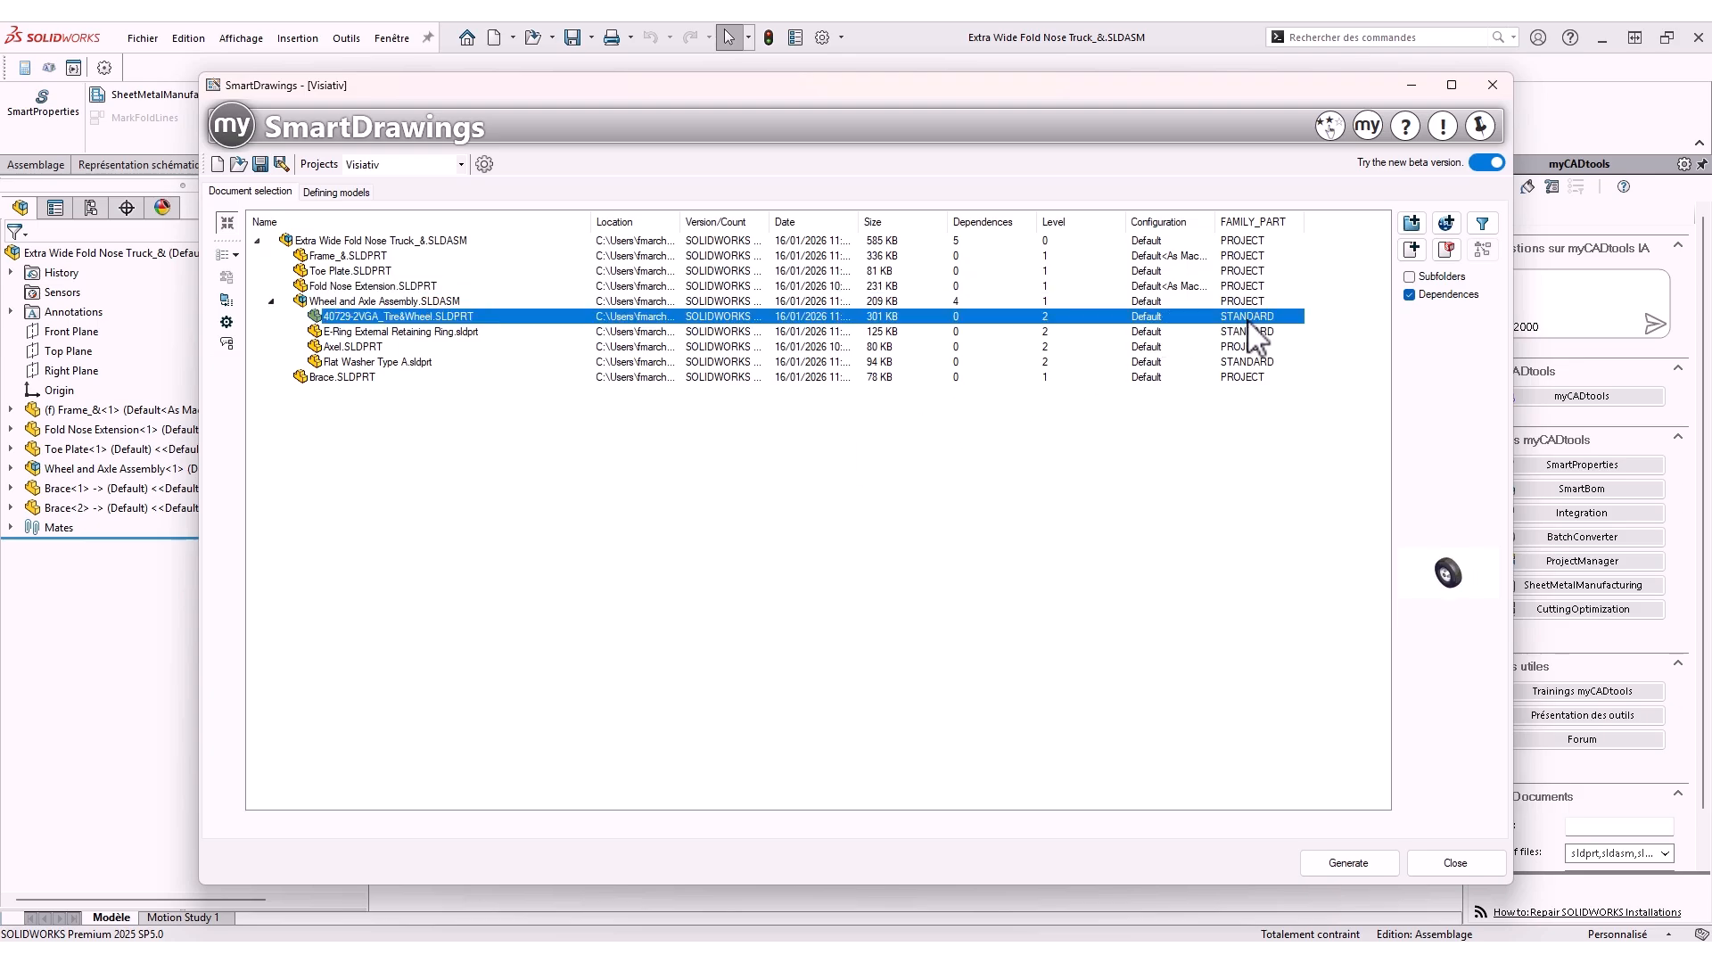
click(1066, 462)
click(355, 194)
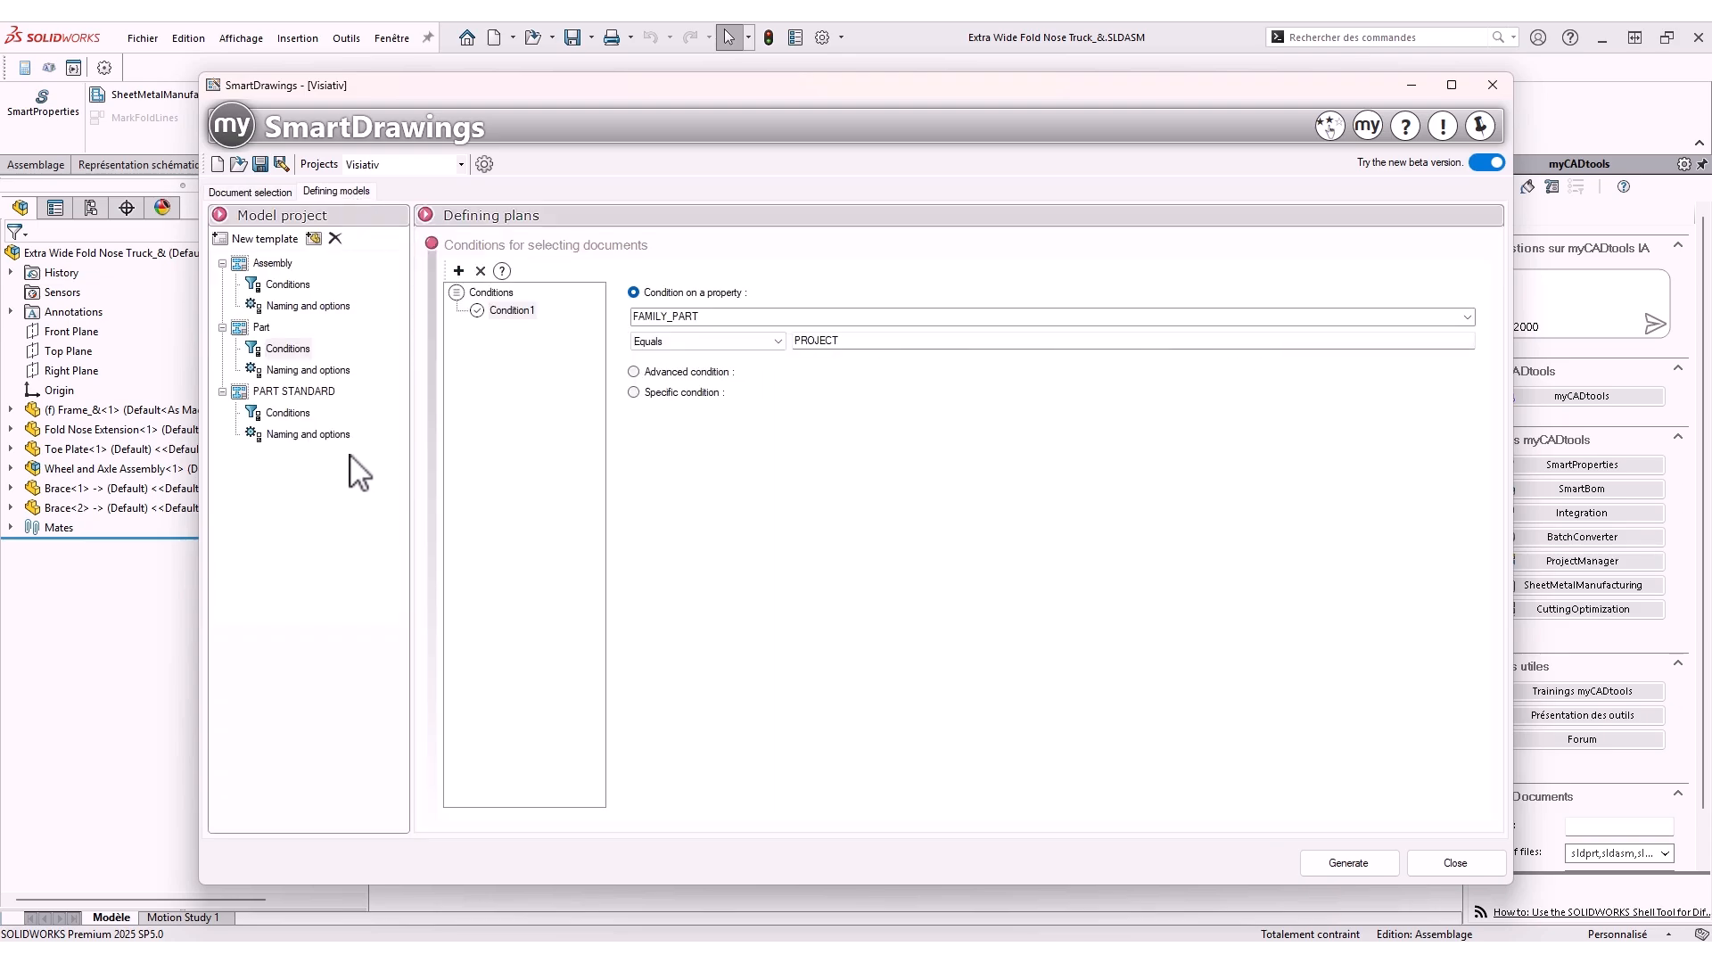
Review the Part template's sheets and the PART STANDARD template's views and condition
click(261, 329)
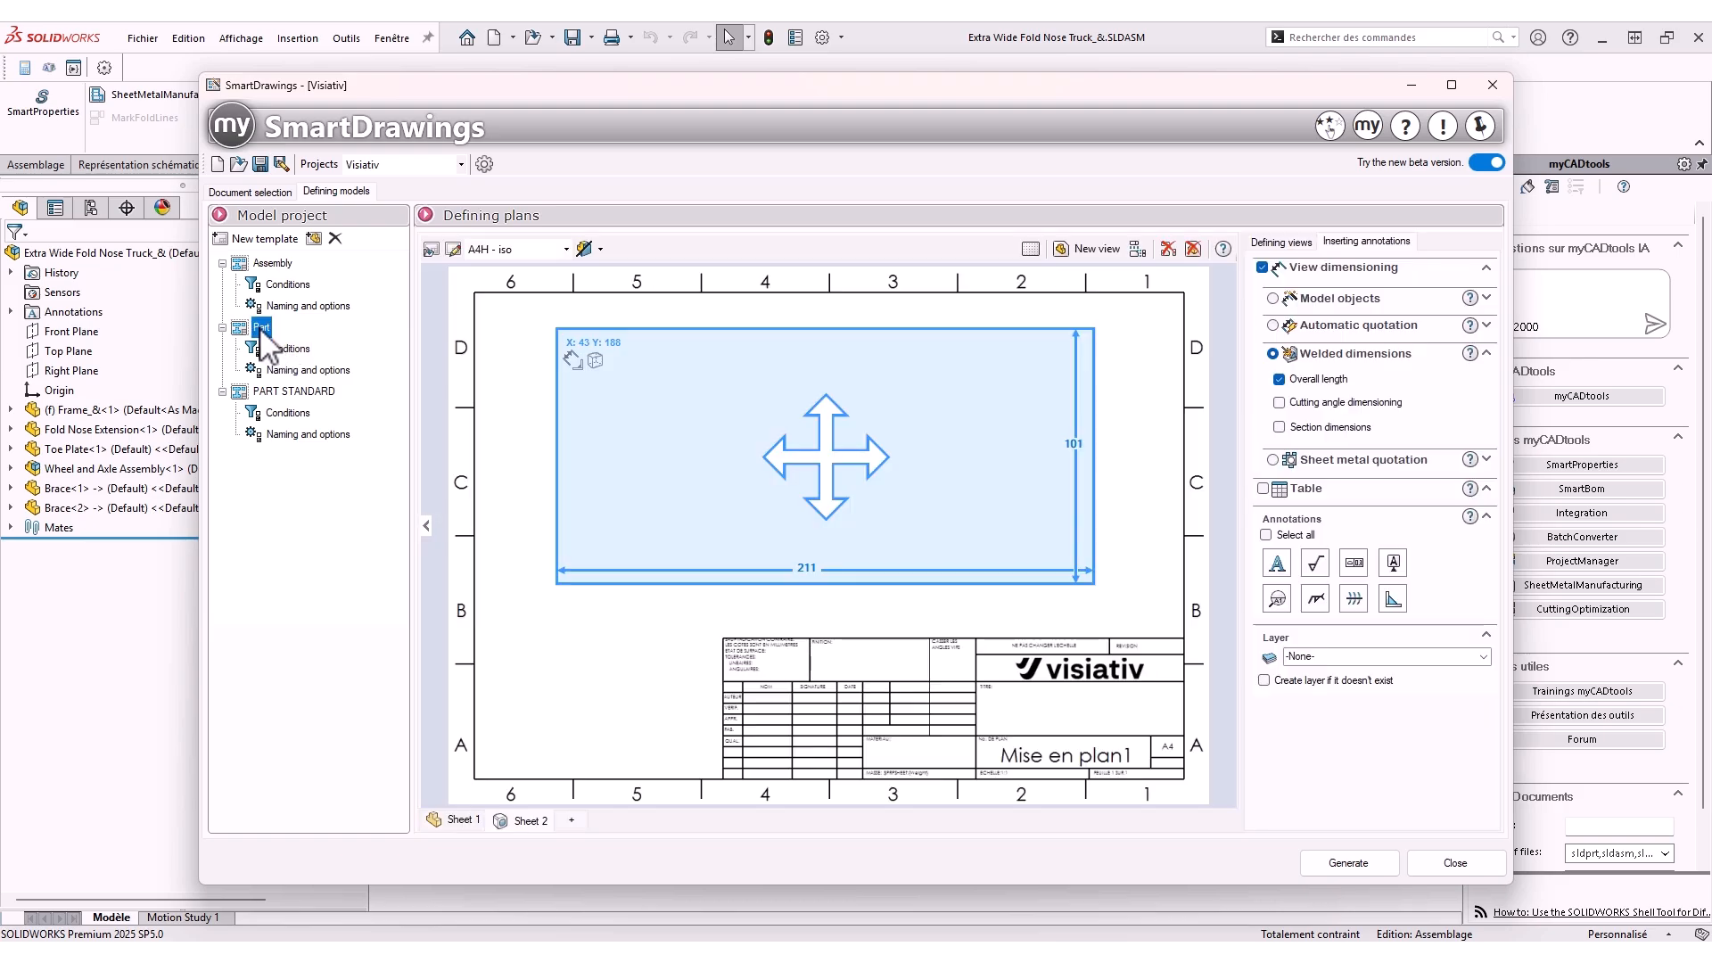
click(459, 821)
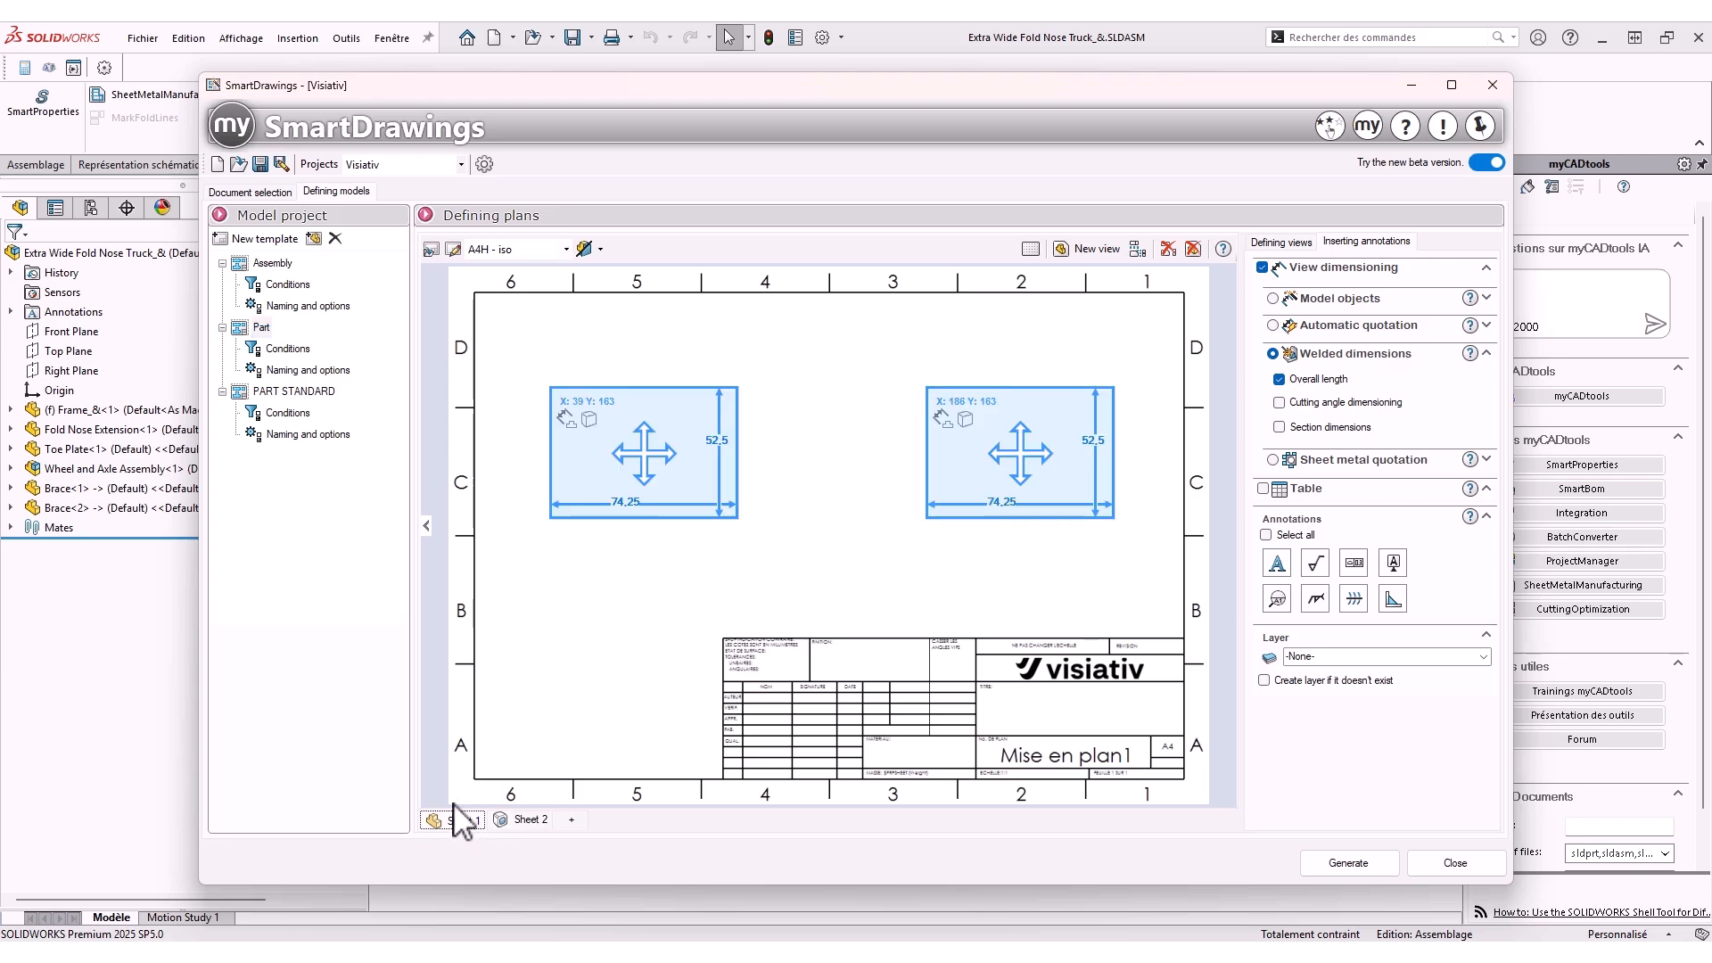
click(293, 394)
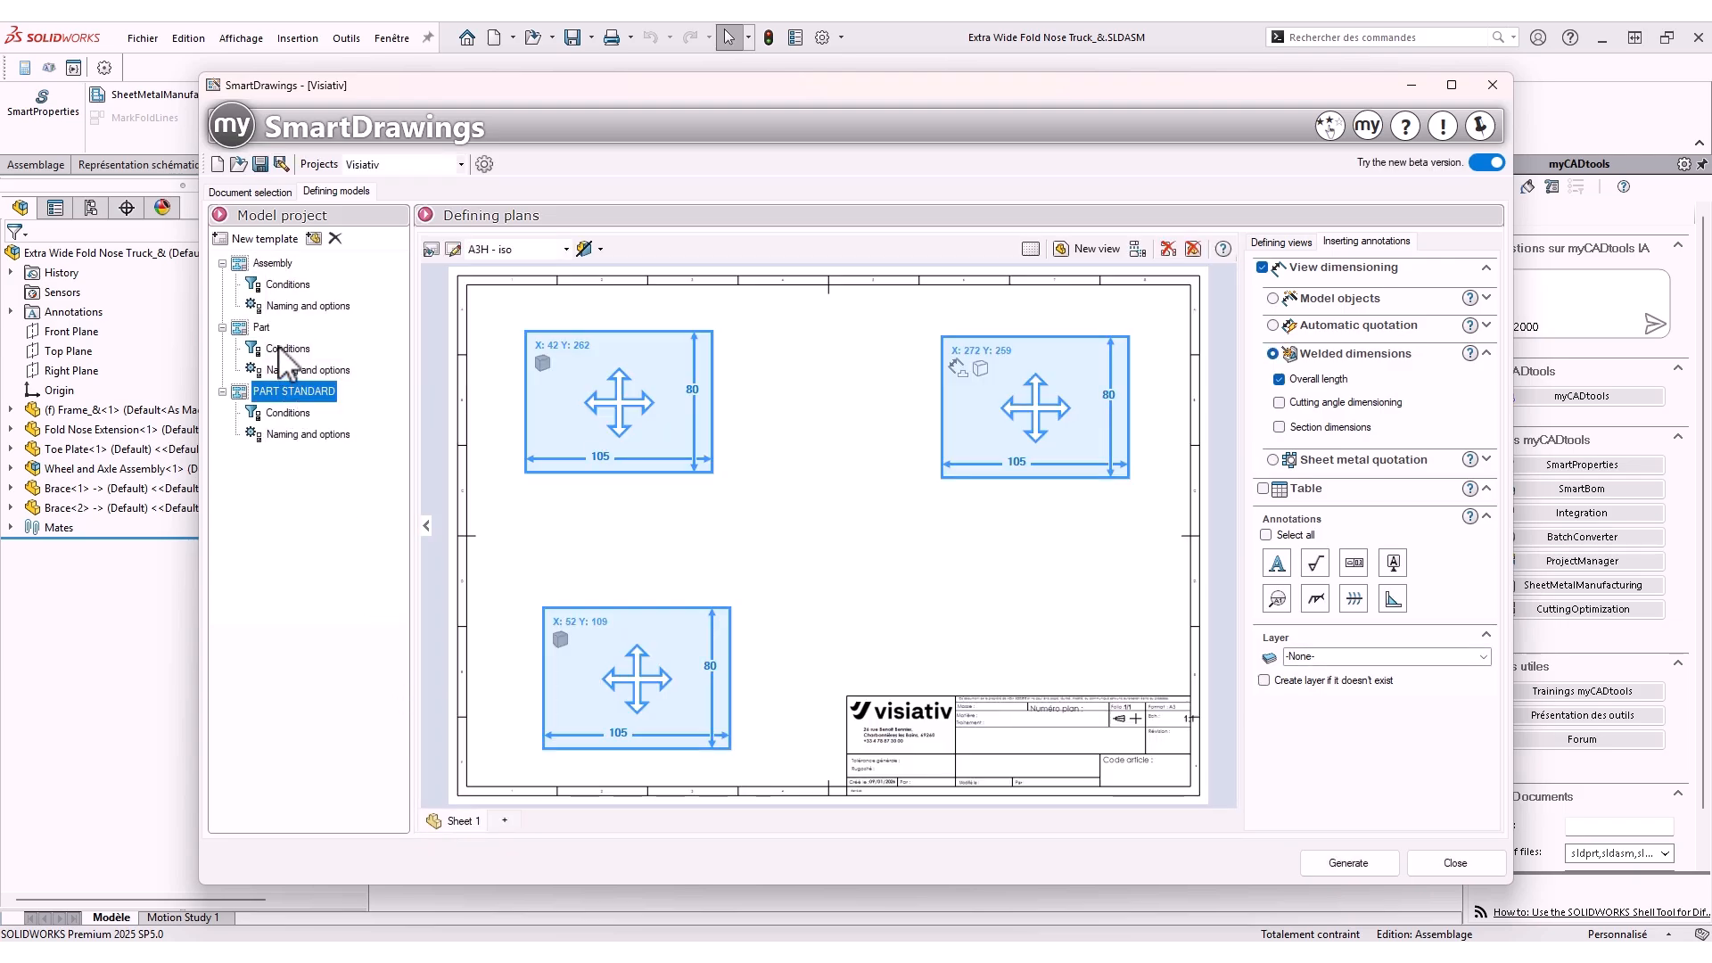
click(287, 348)
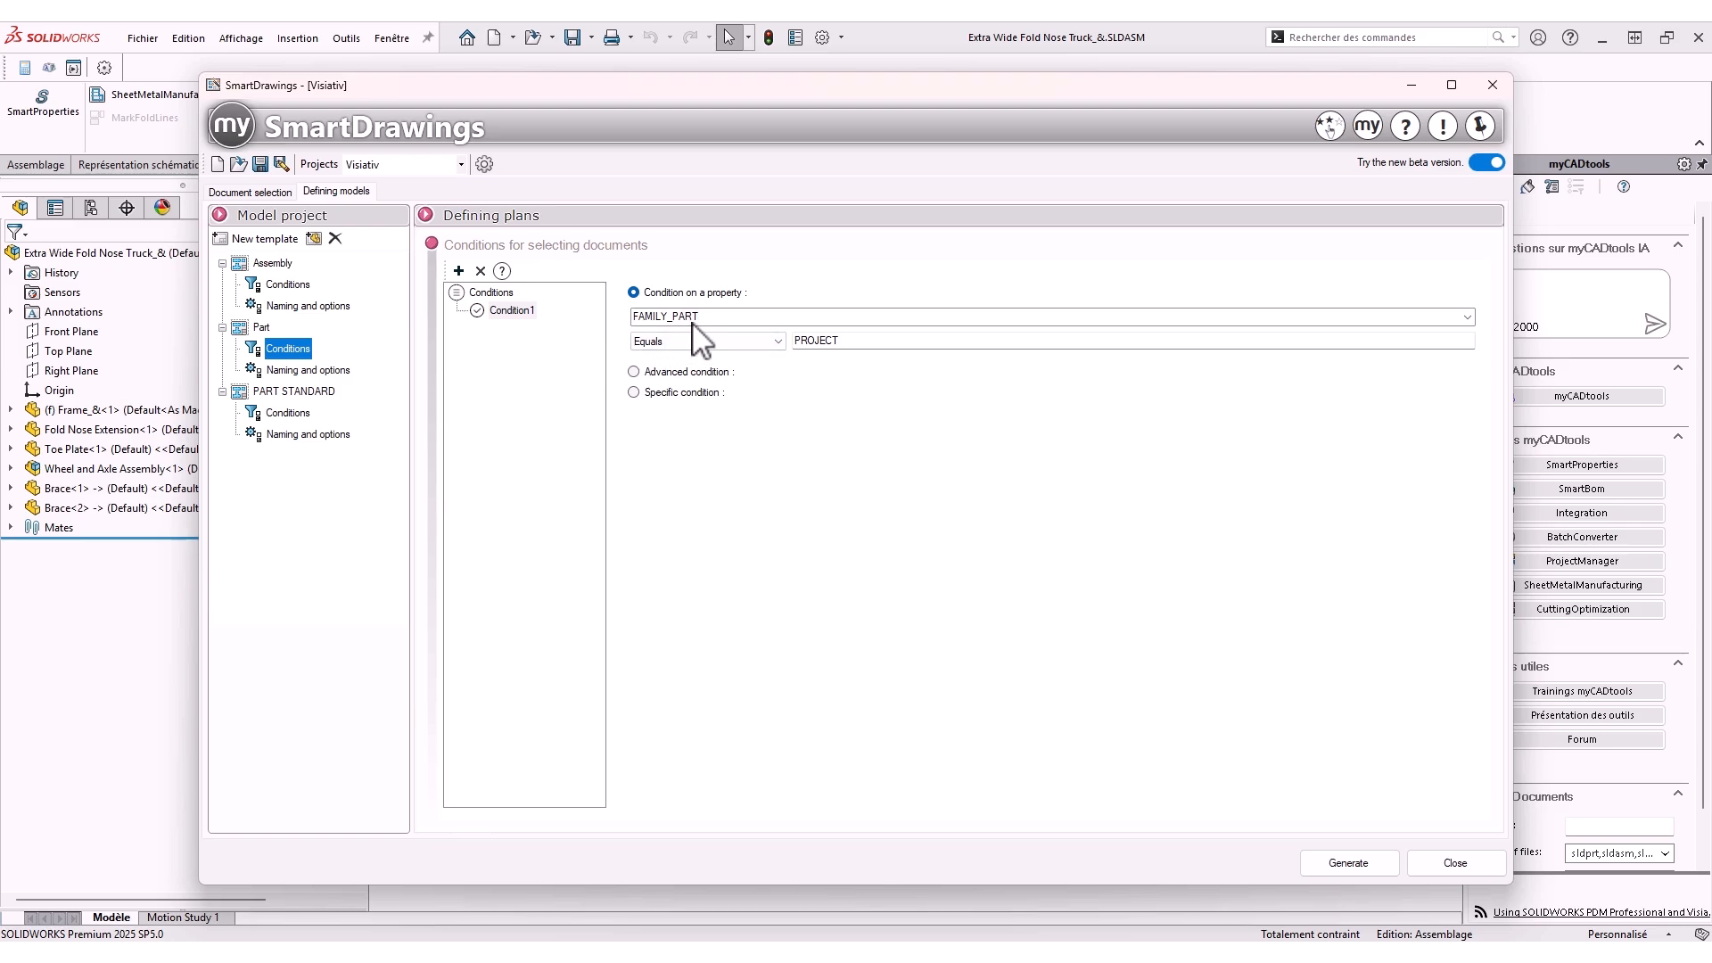
click(282, 416)
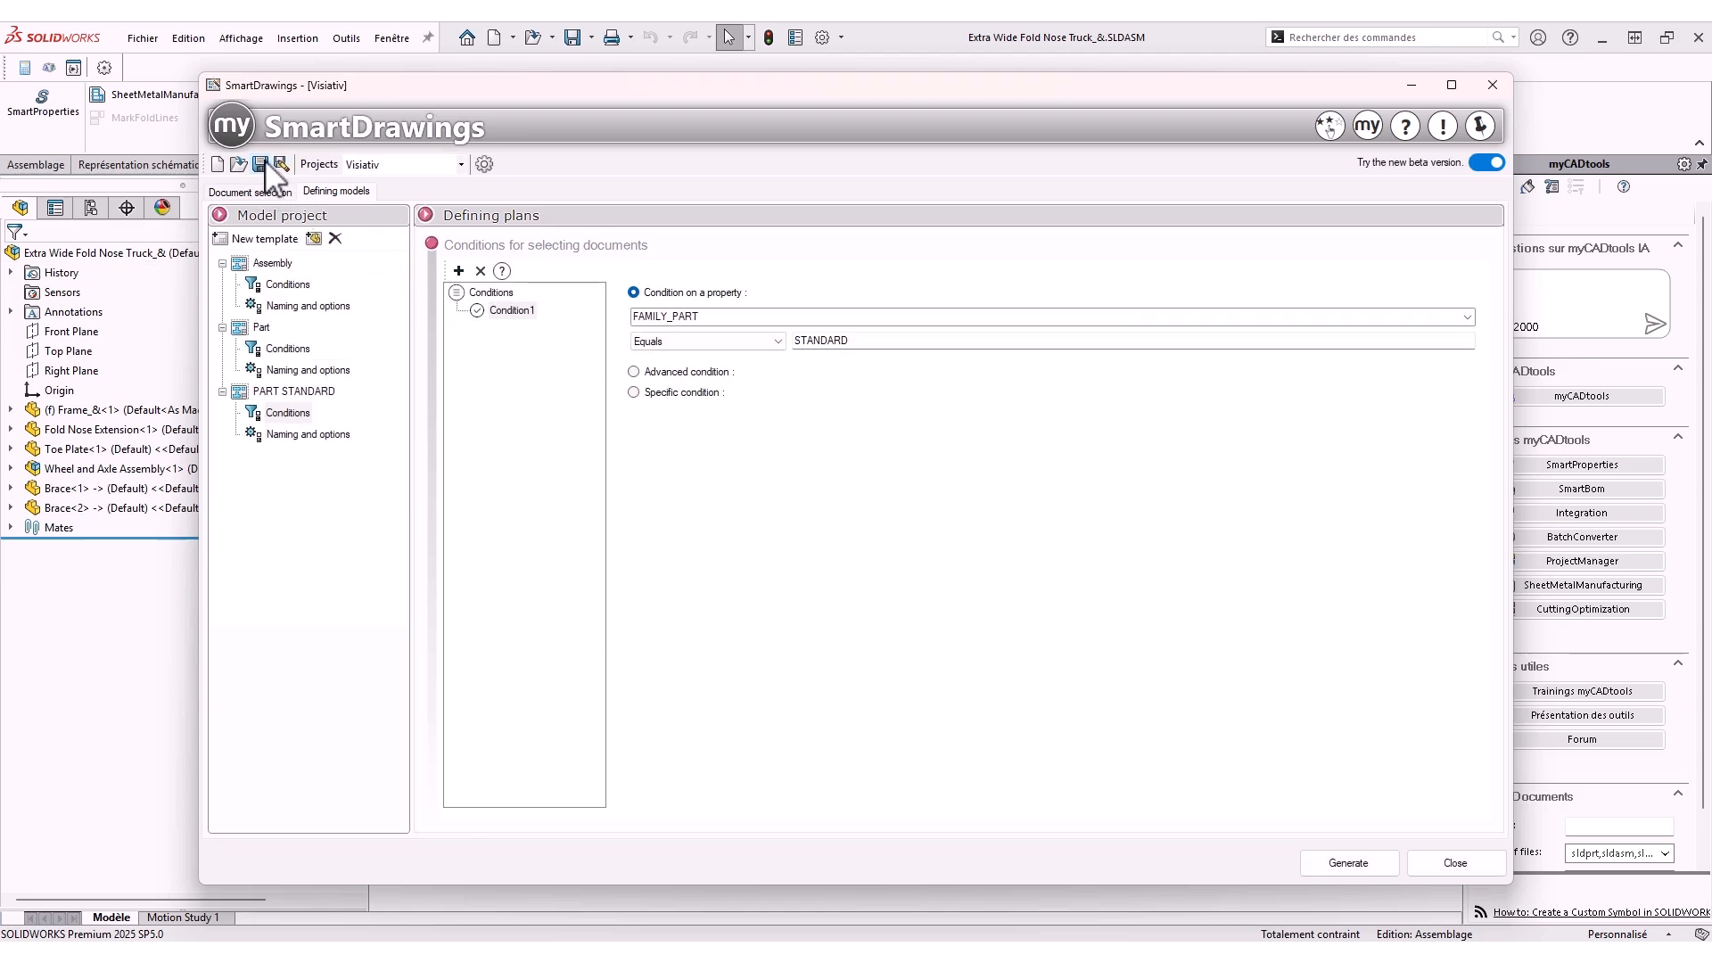
Generate the drawings for all listed documents and open the processing report to review it
click(230, 193)
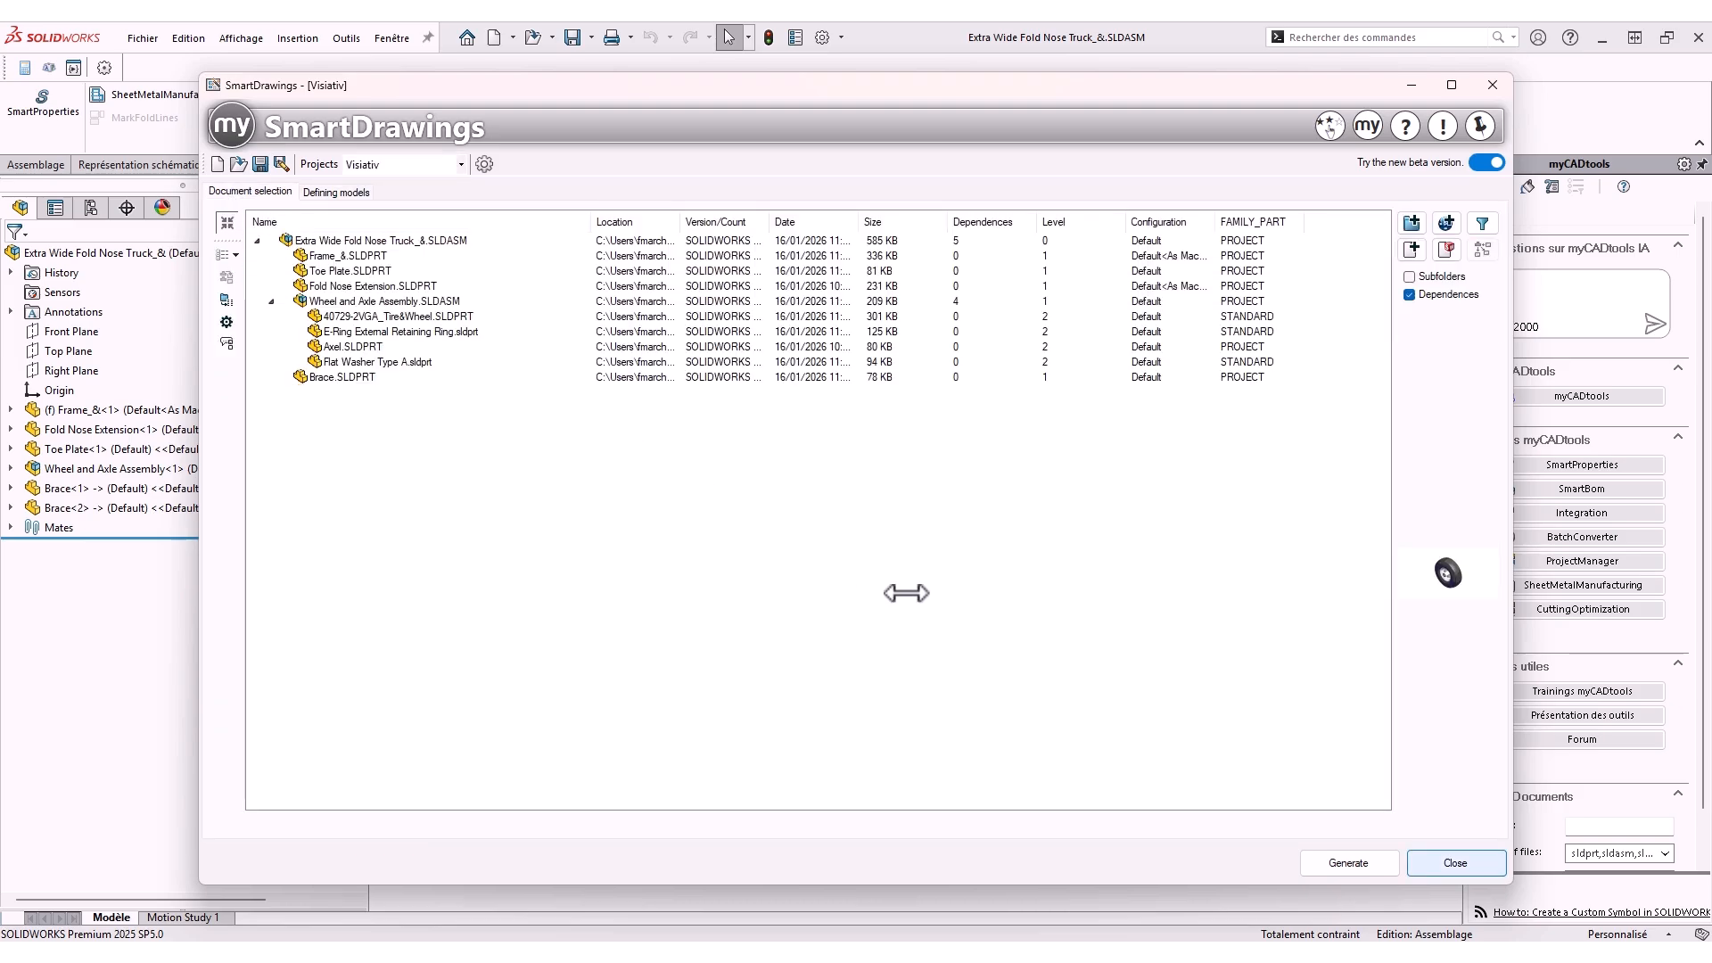
click(1360, 863)
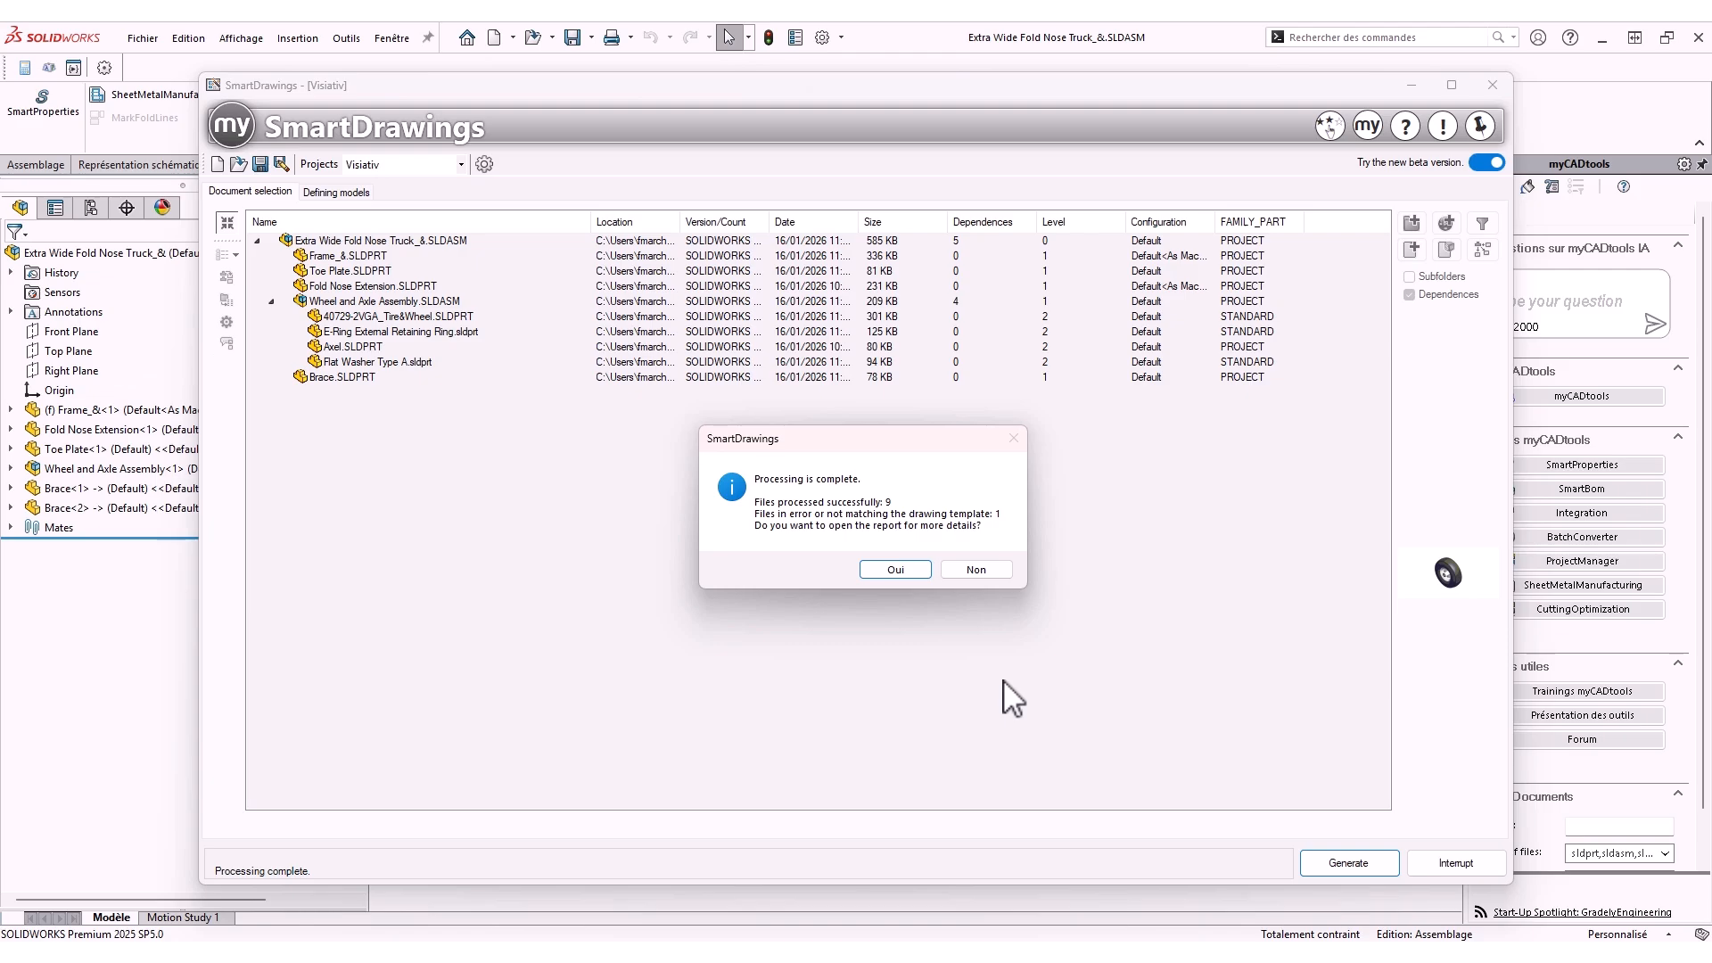
click(896, 569)
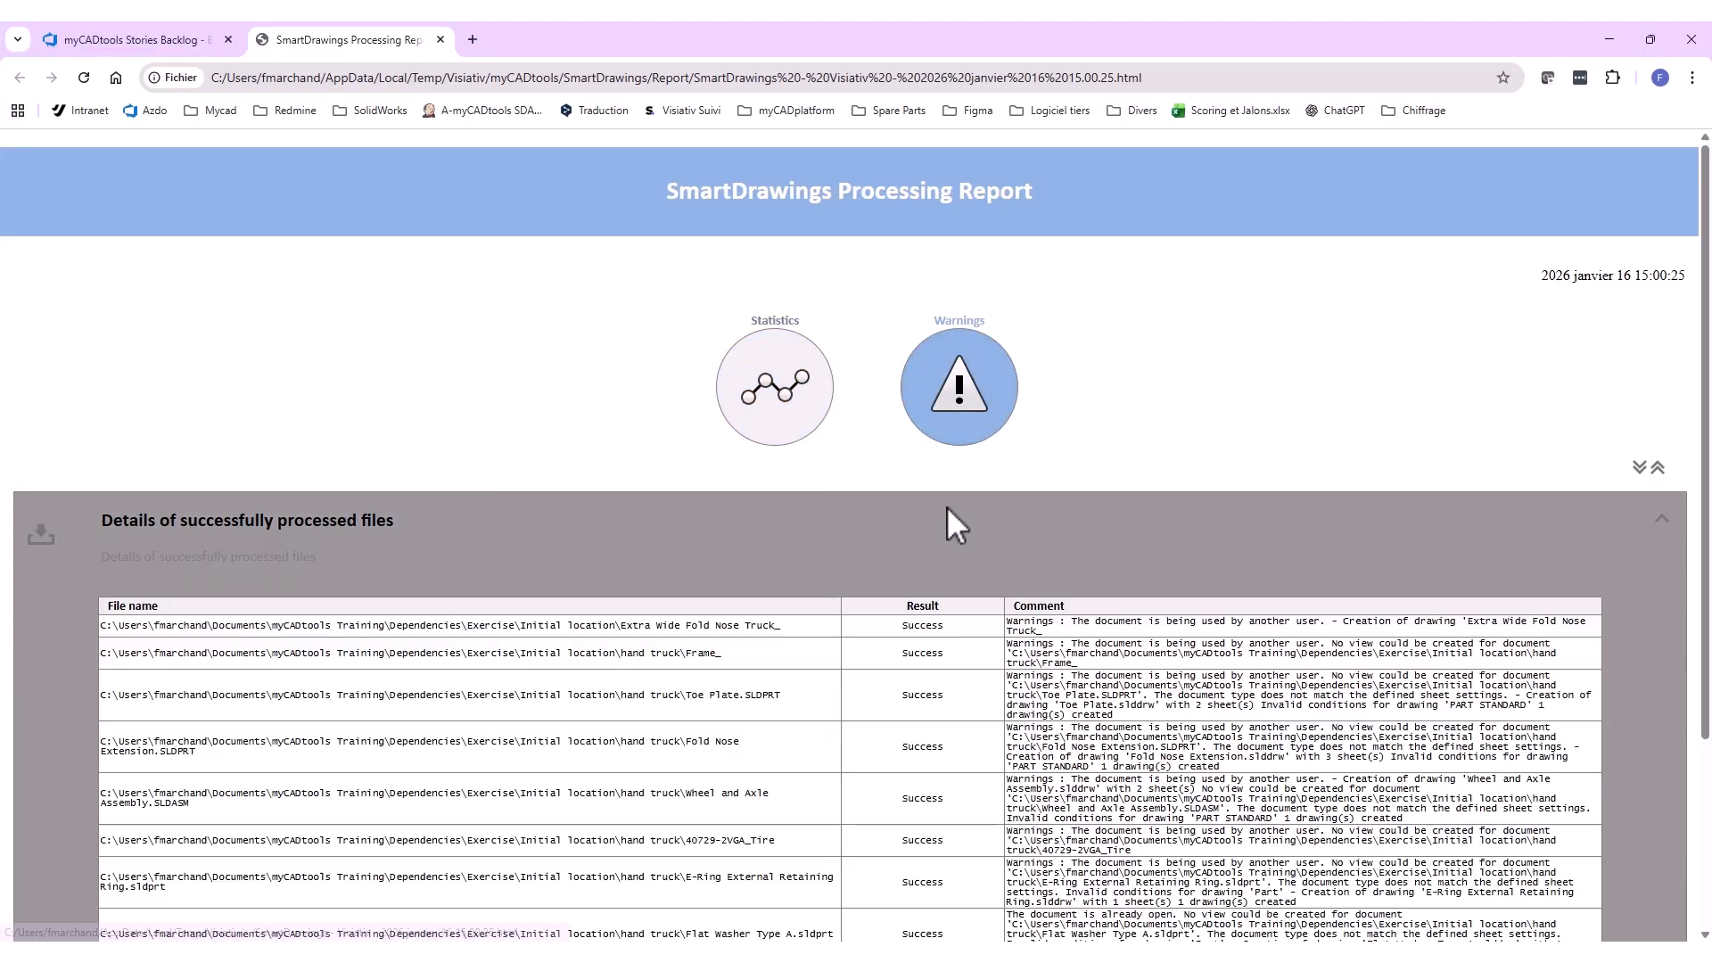
scroll(997, 546, down, 1)
scroll(999, 549, up, 1)
click(1609, 40)
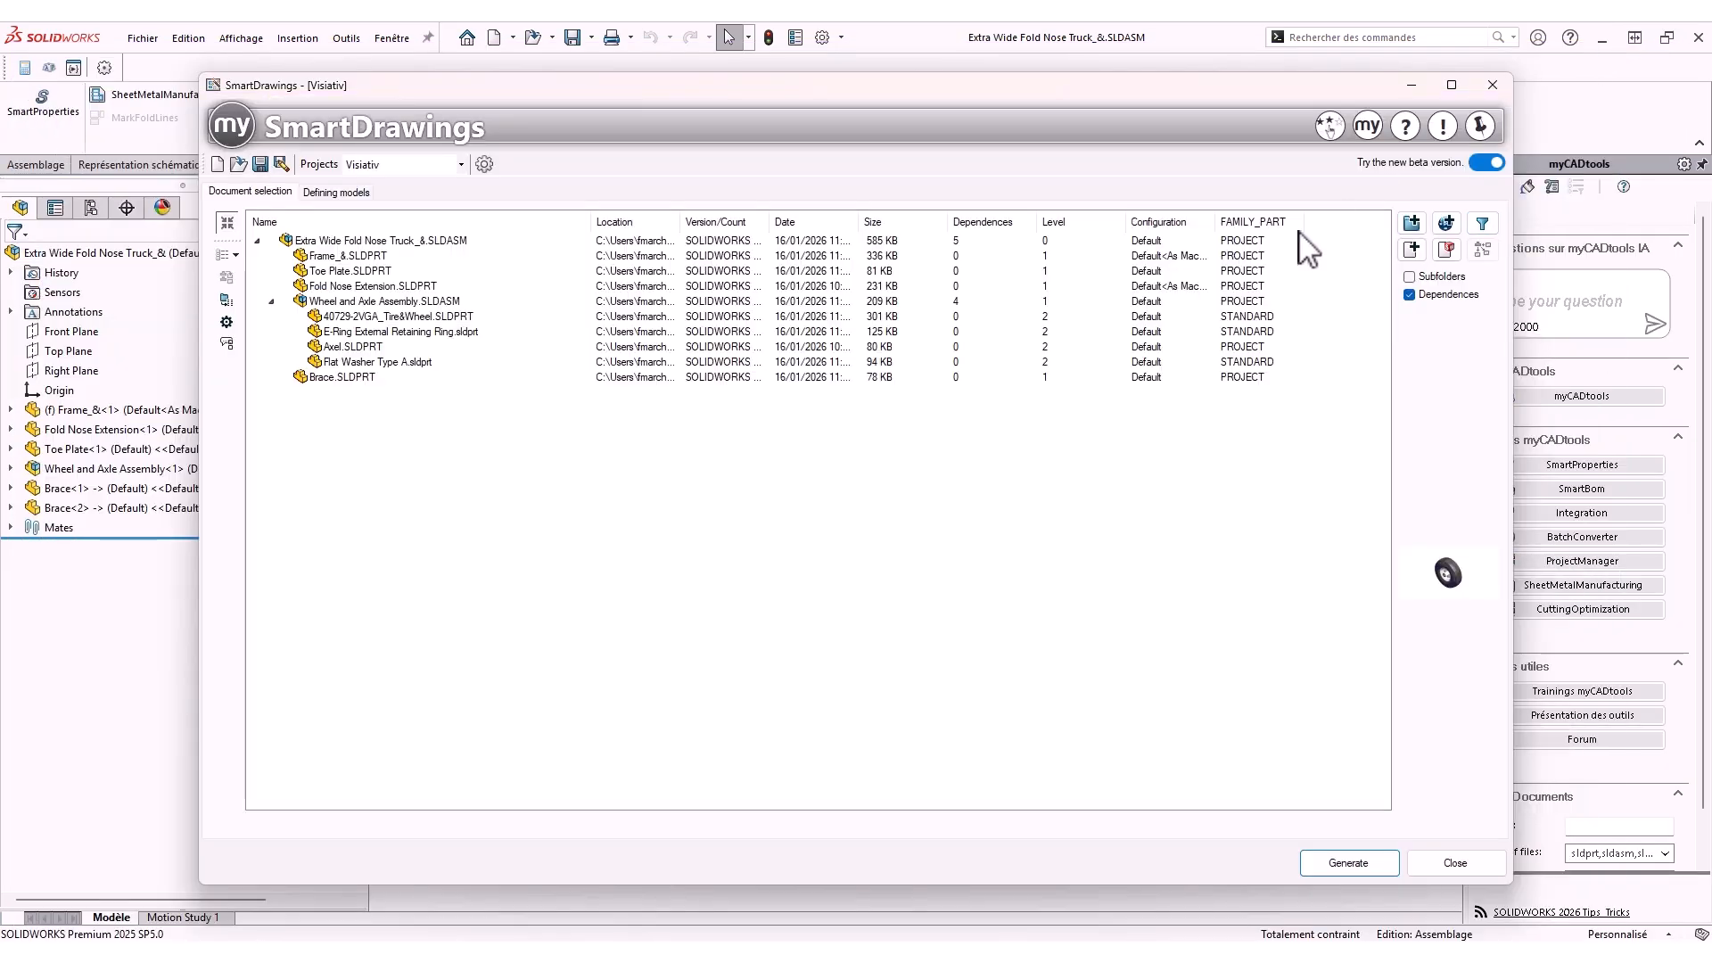
Open the generated assembly drawing from the Initial location folder and inspect its sheets
click(836, 690)
click(739, 355)
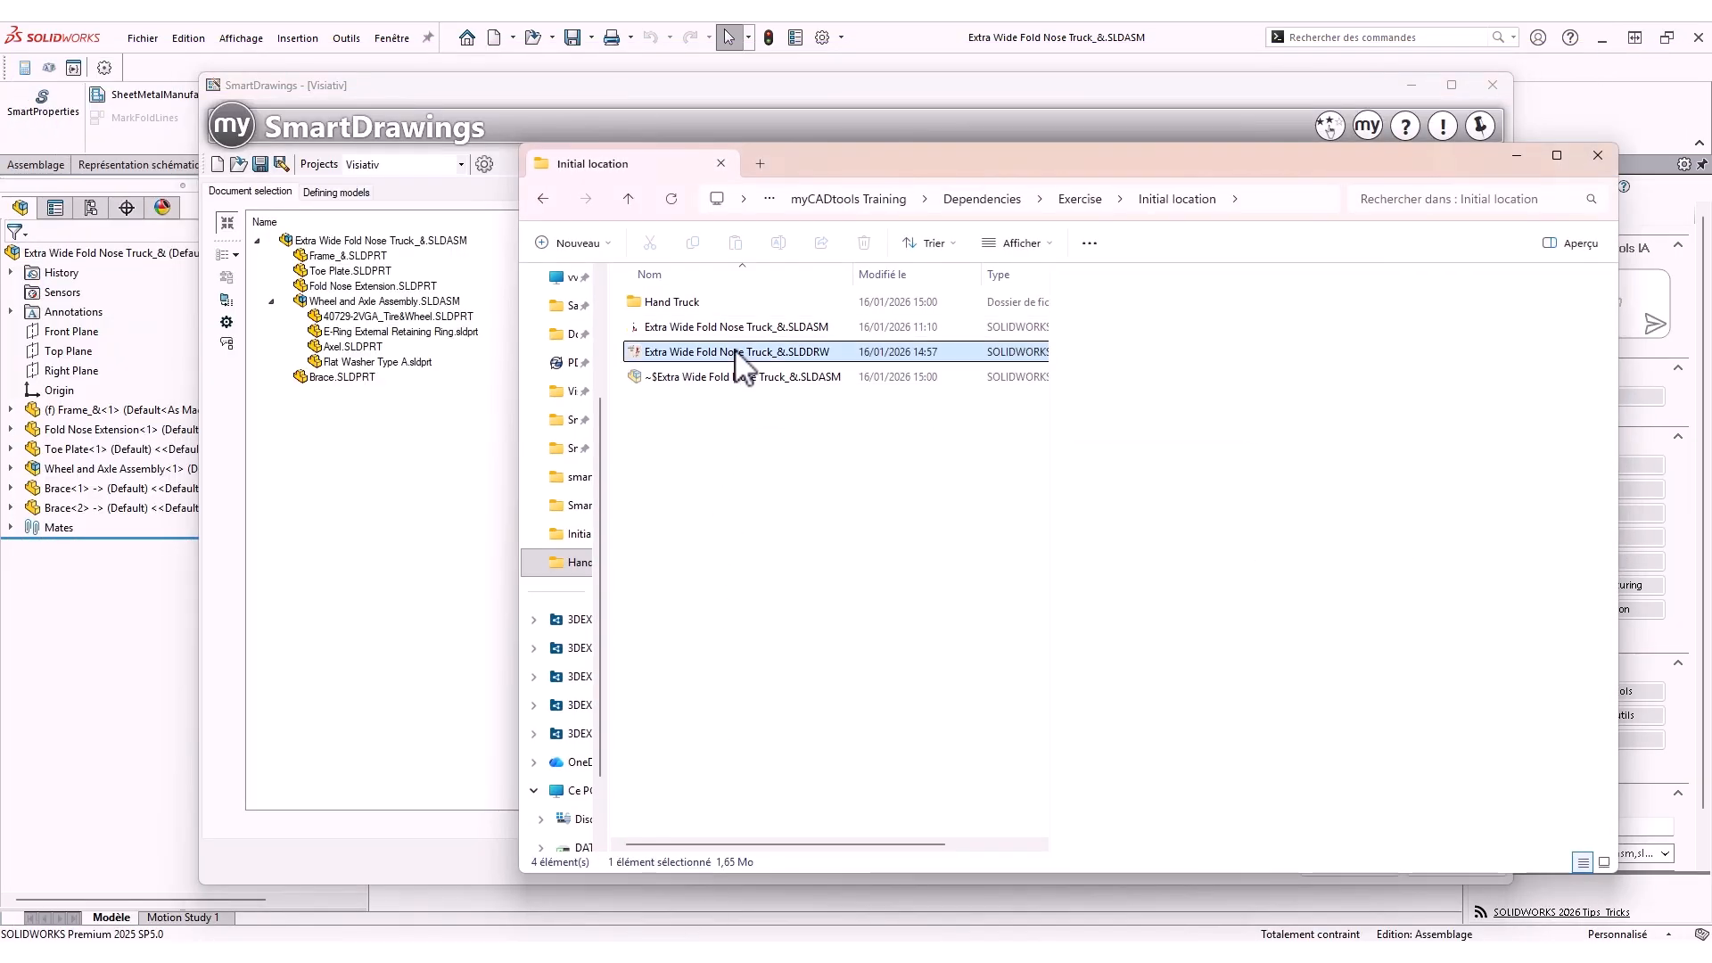
double_click(736, 352)
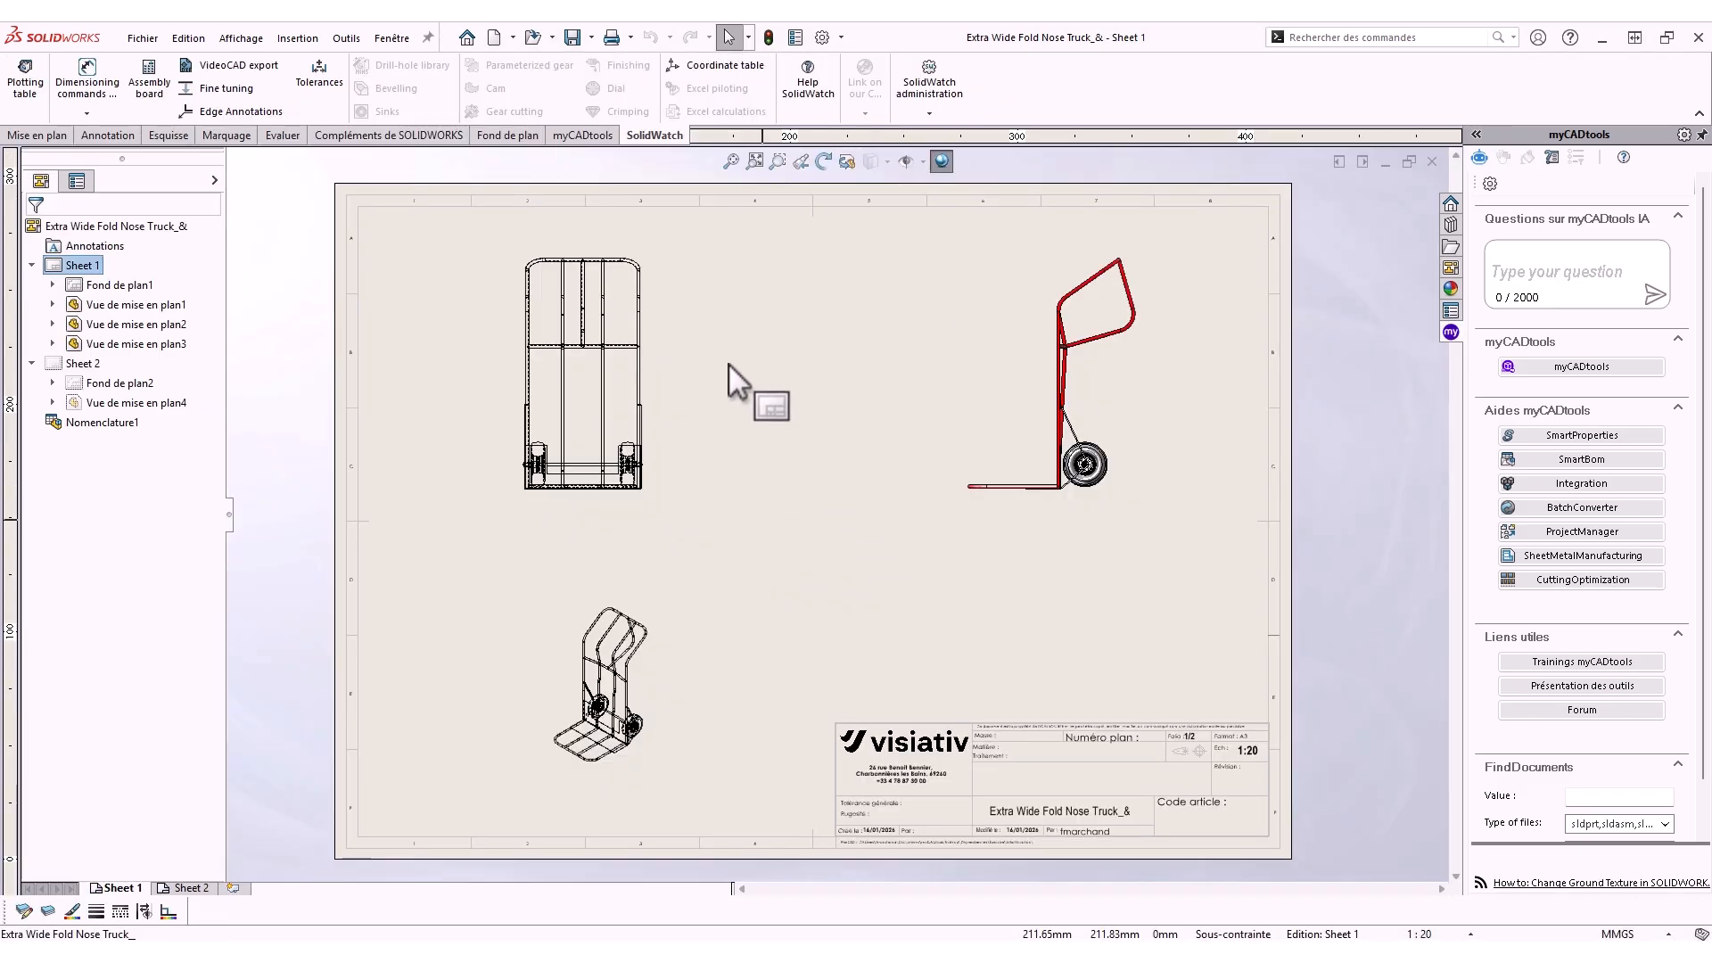
click(184, 888)
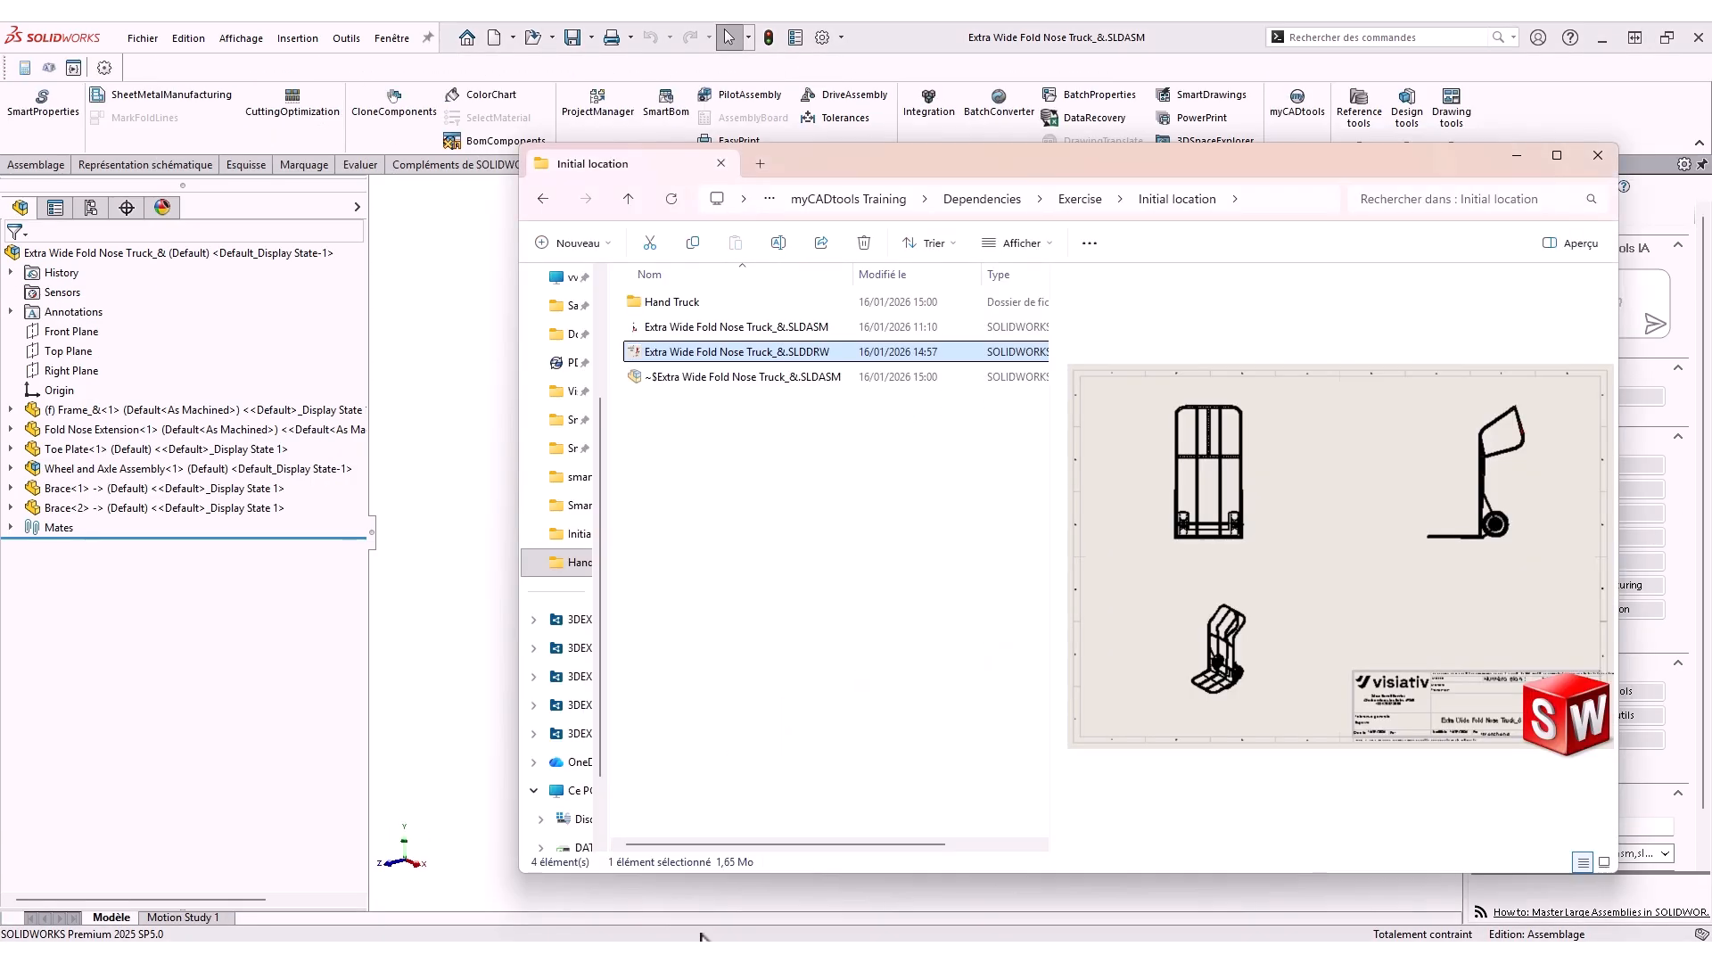
Open the generated drawings of the tire-and-wheel part and the frame from the Hand Truck folder
double_click(687, 302)
click(700, 303)
click(705, 327)
double_click(705, 304)
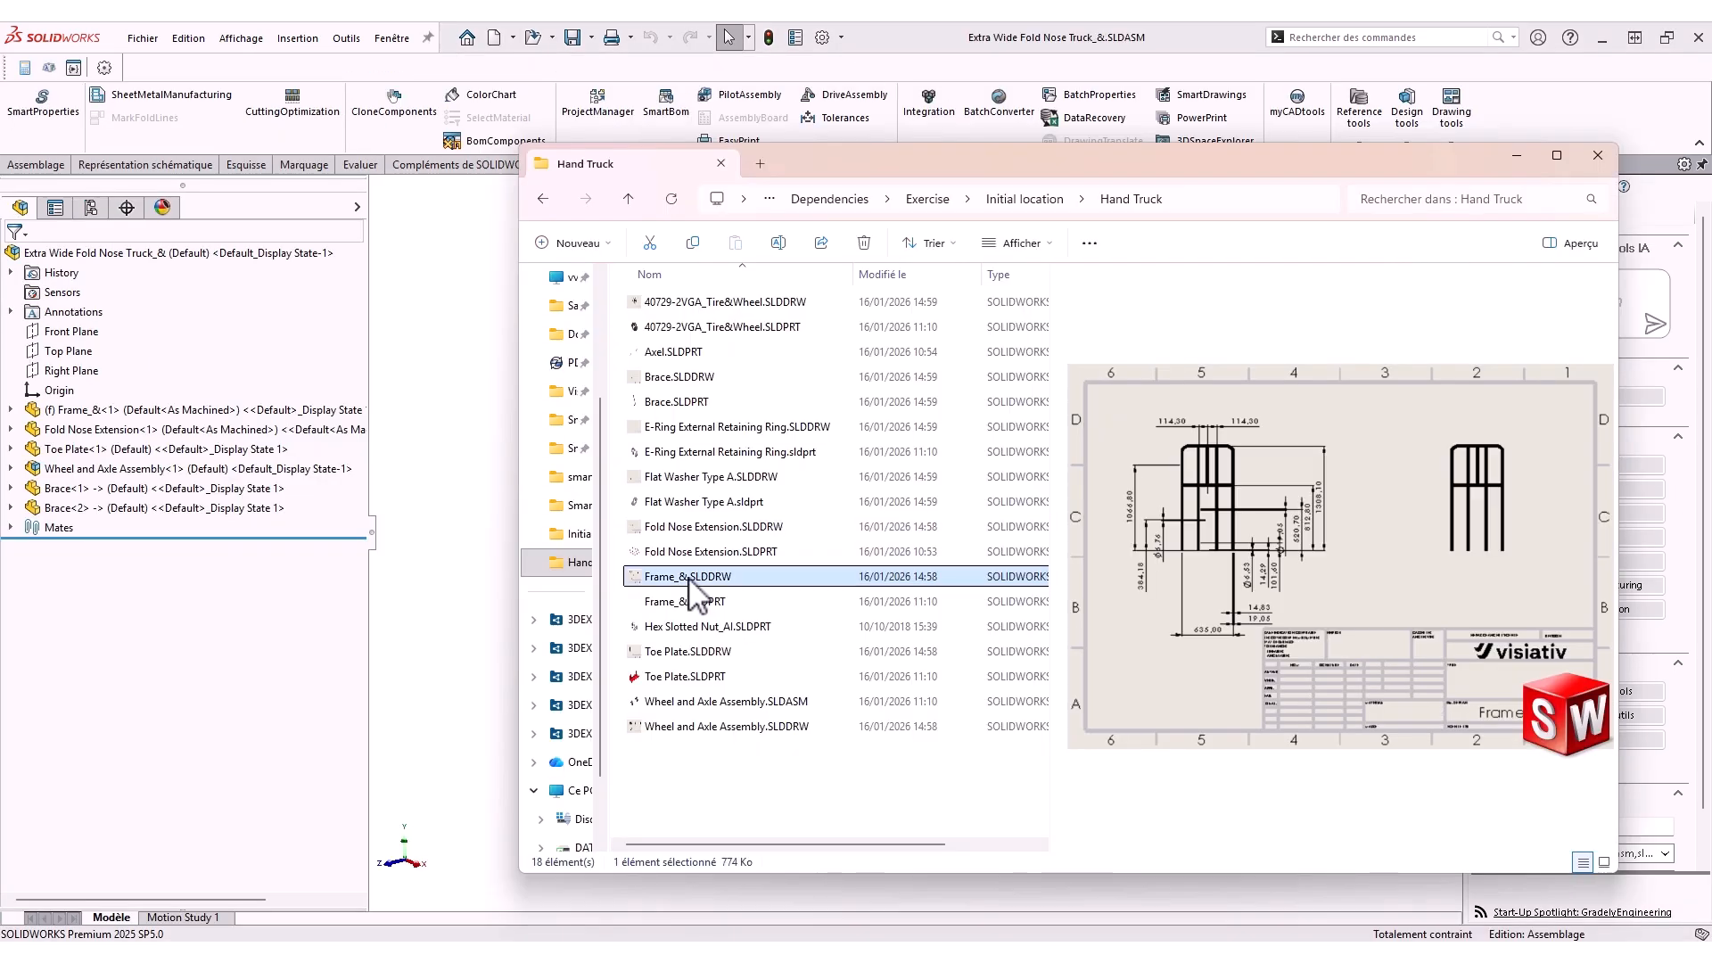
double_click(699, 595)
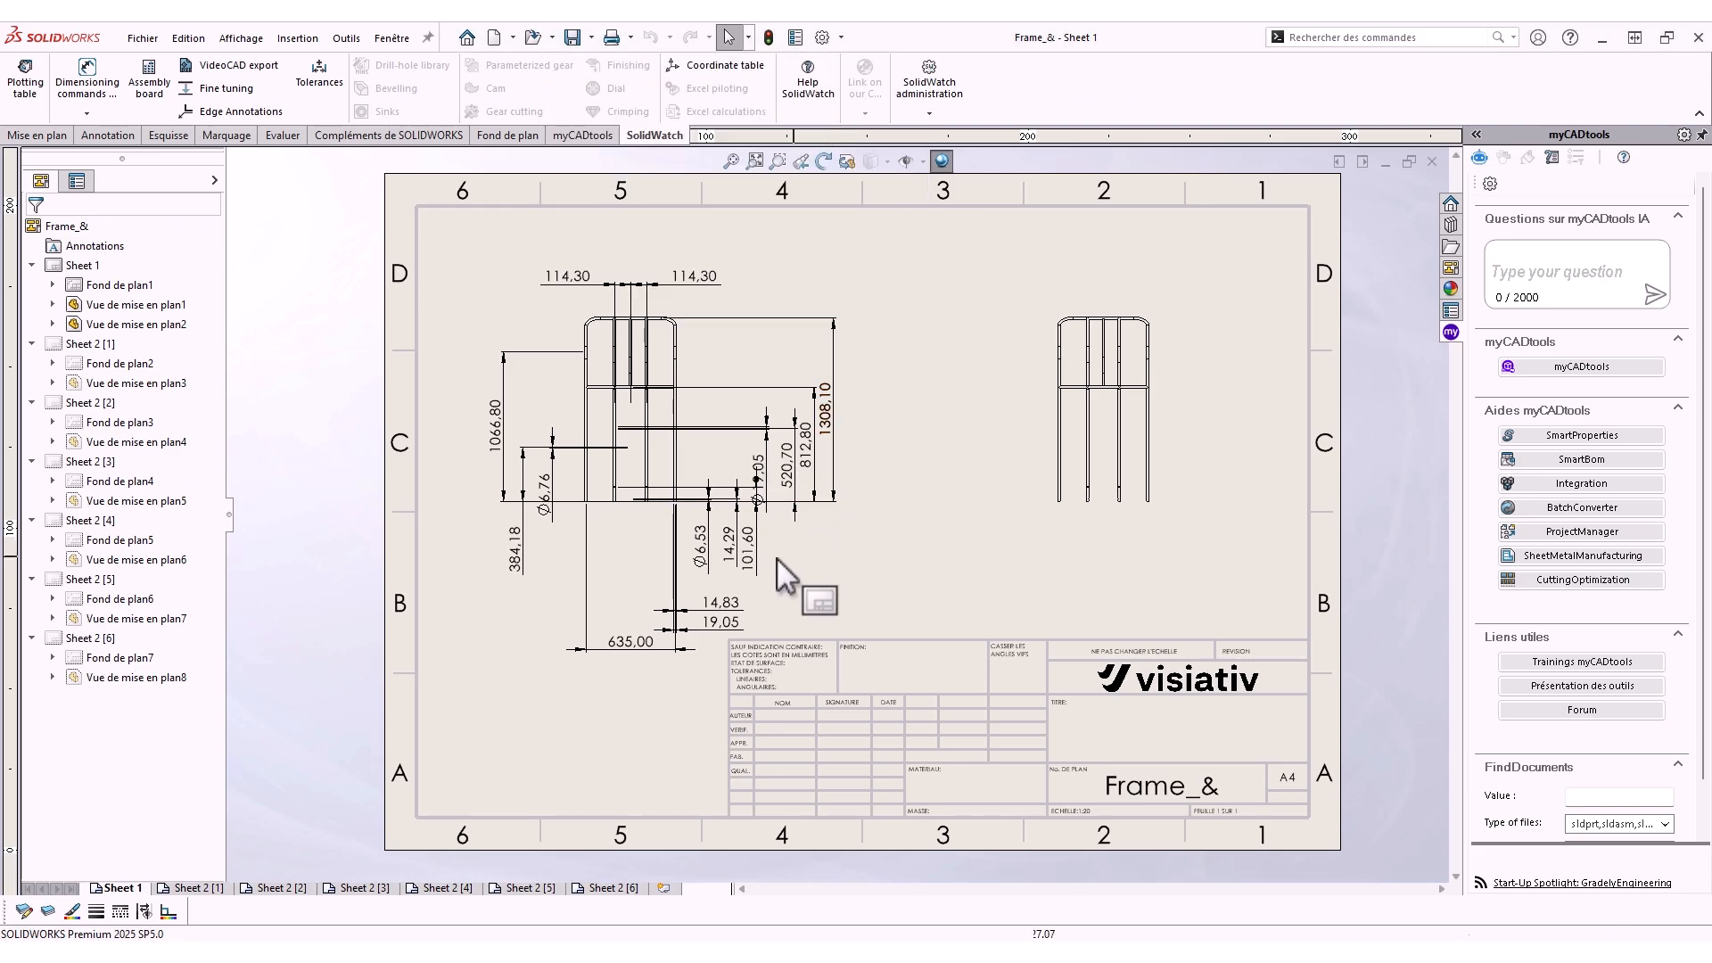
Browse the frame drawing's body sheets and close the drawing
click(190, 889)
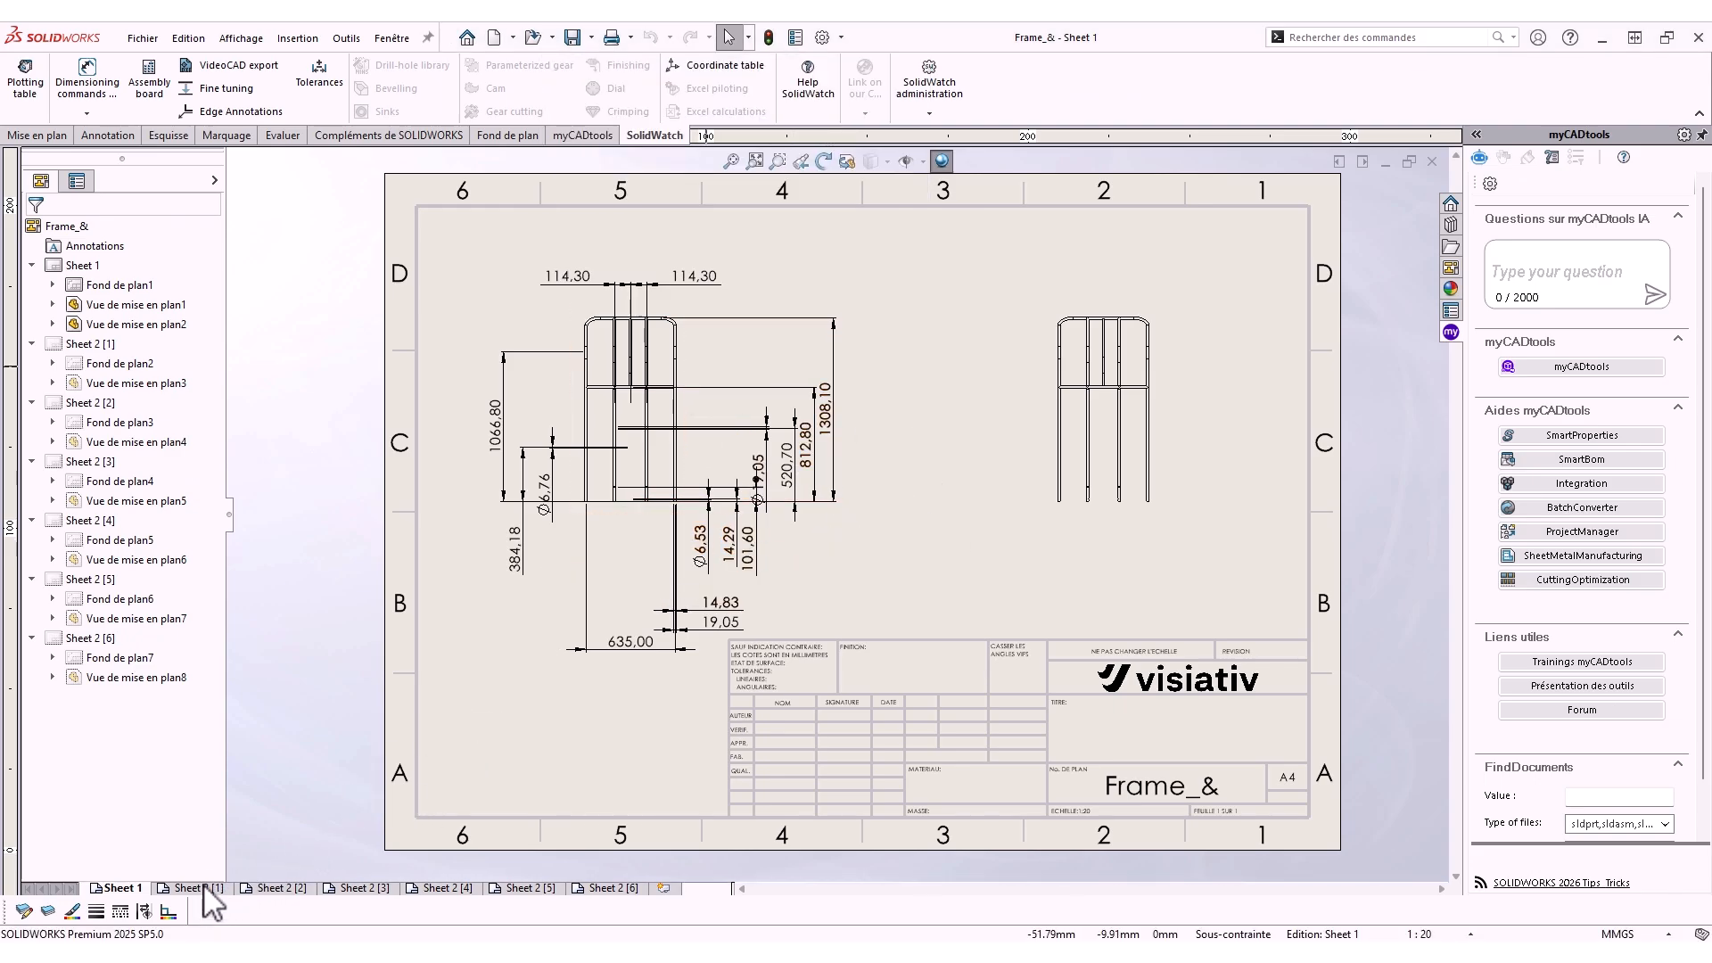
click(281, 889)
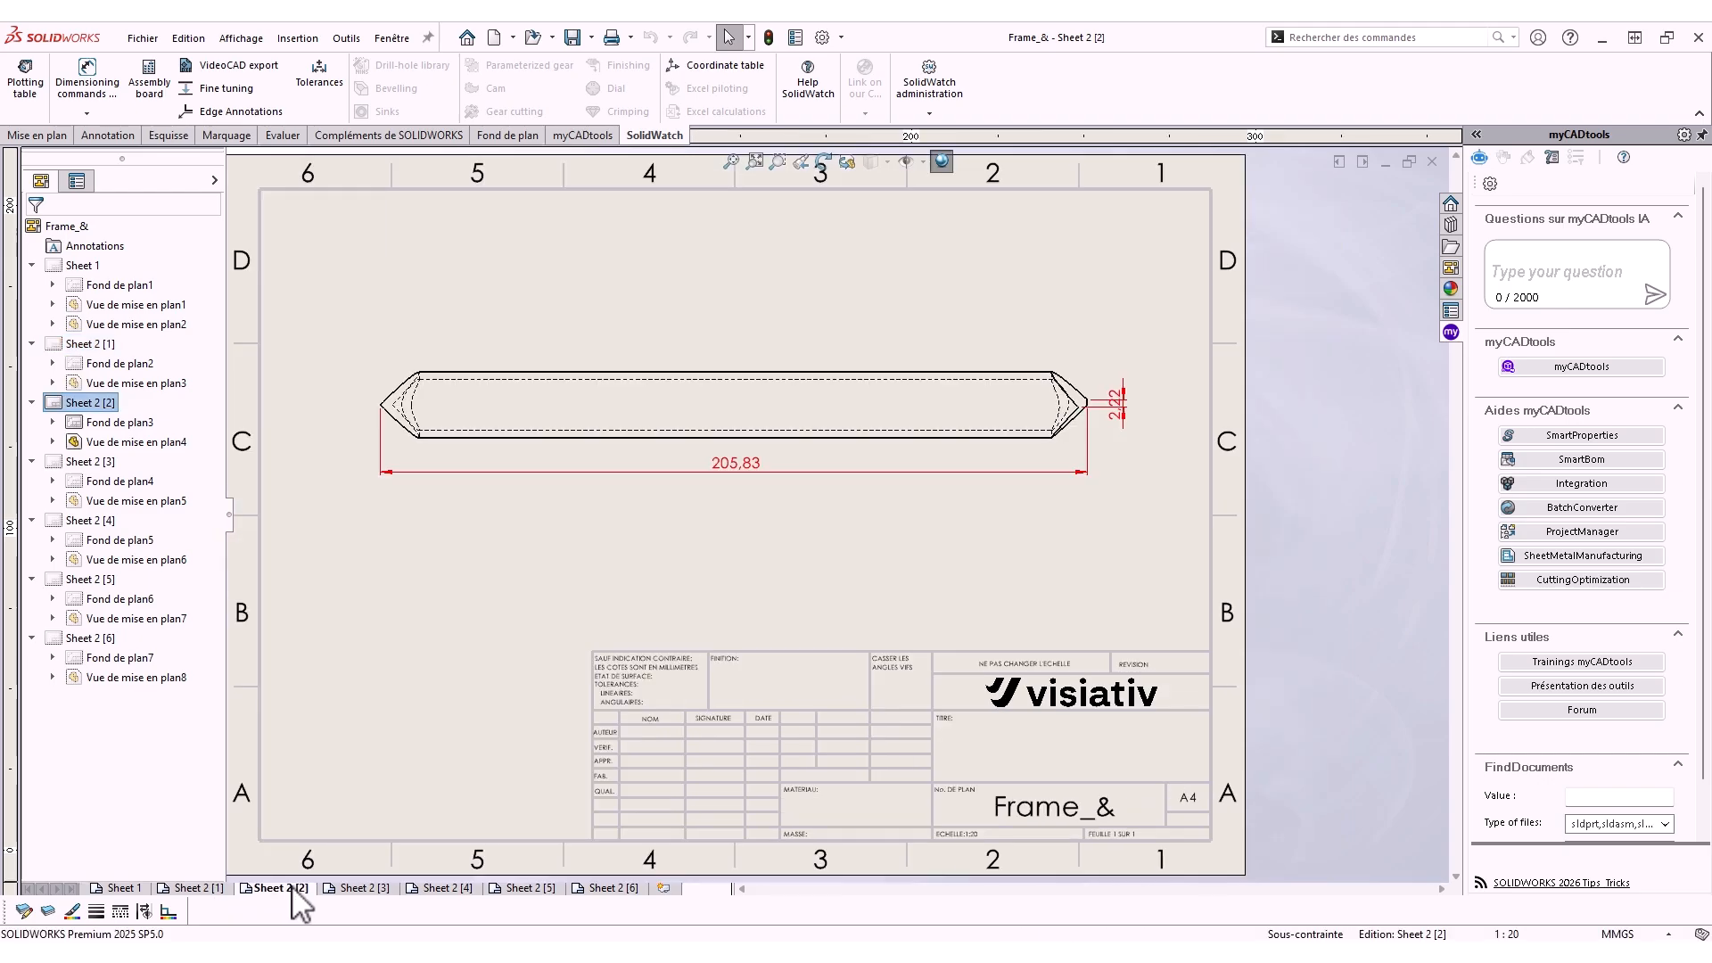
click(350, 889)
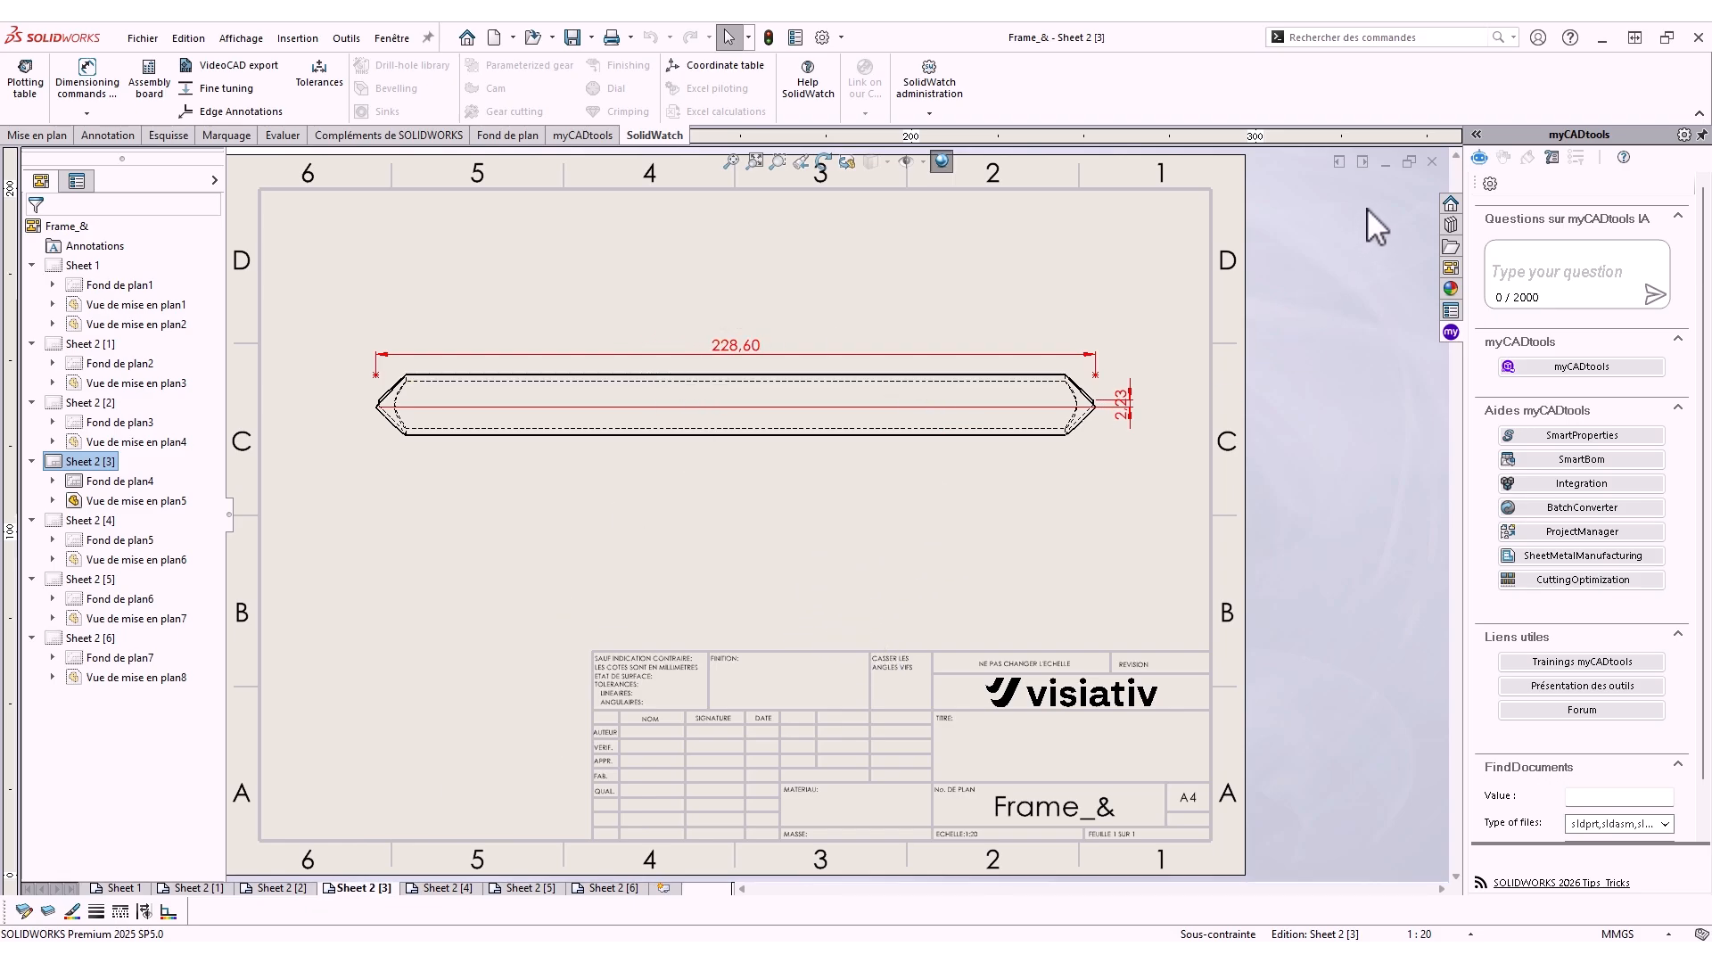
click(1432, 162)
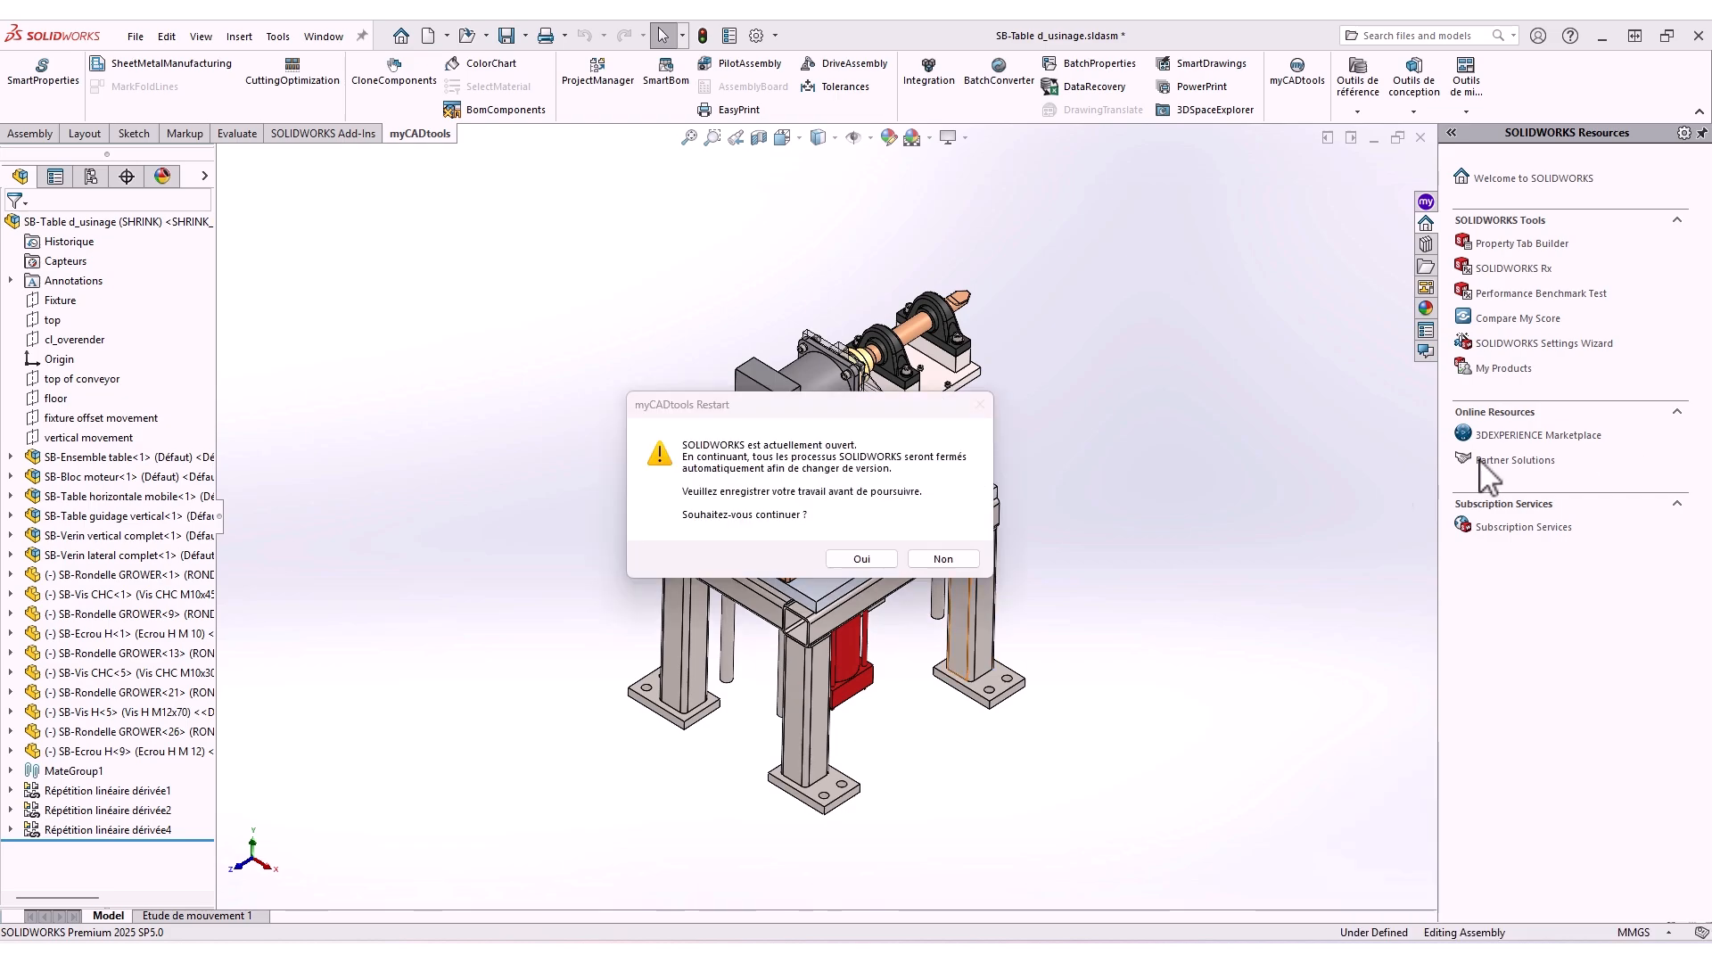
Restart myCADtools and set the version in use to 2026 SP2
click(863, 555)
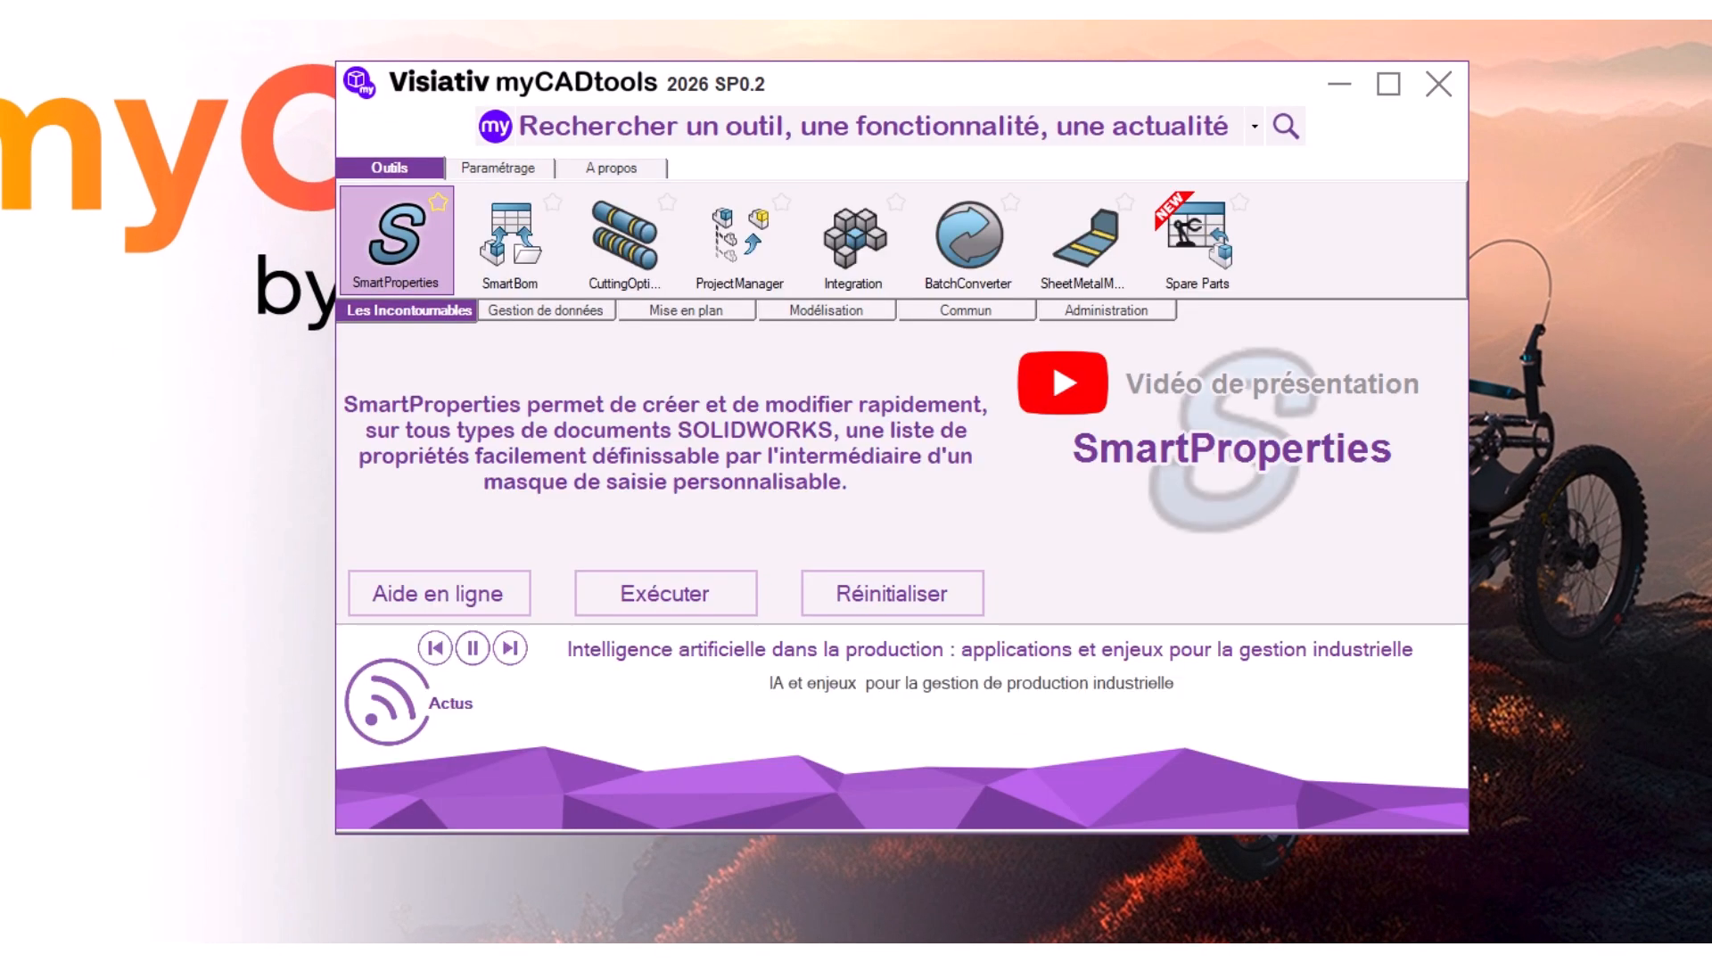
click(504, 169)
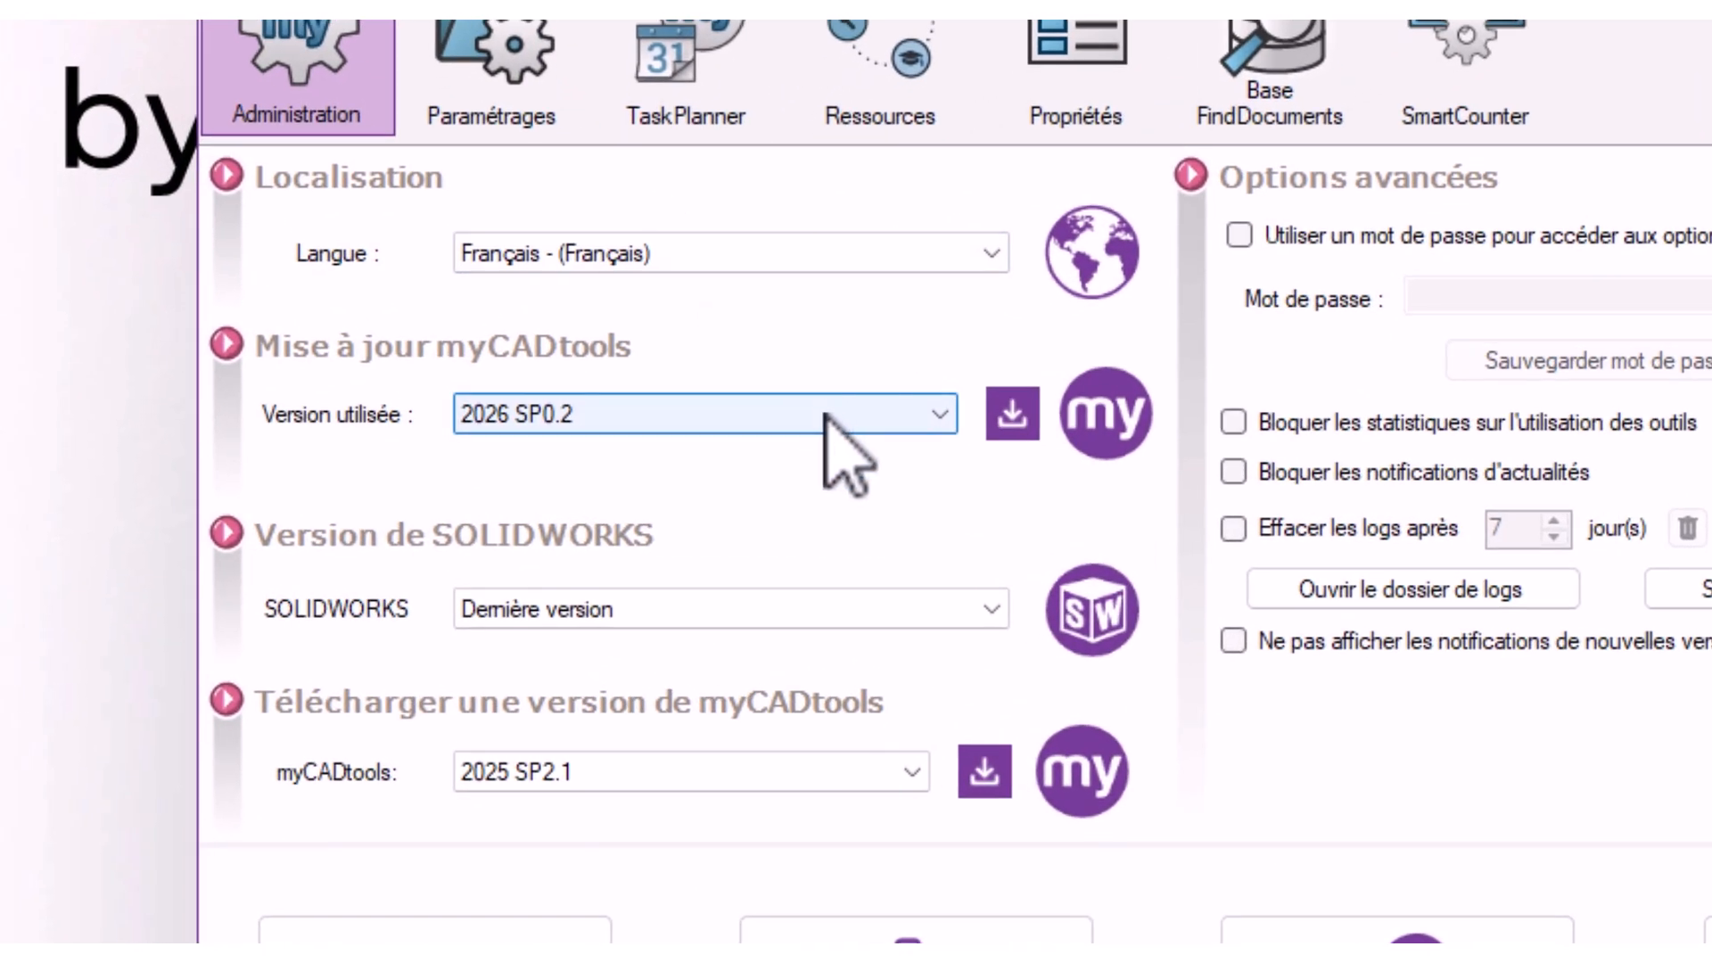
click(704, 457)
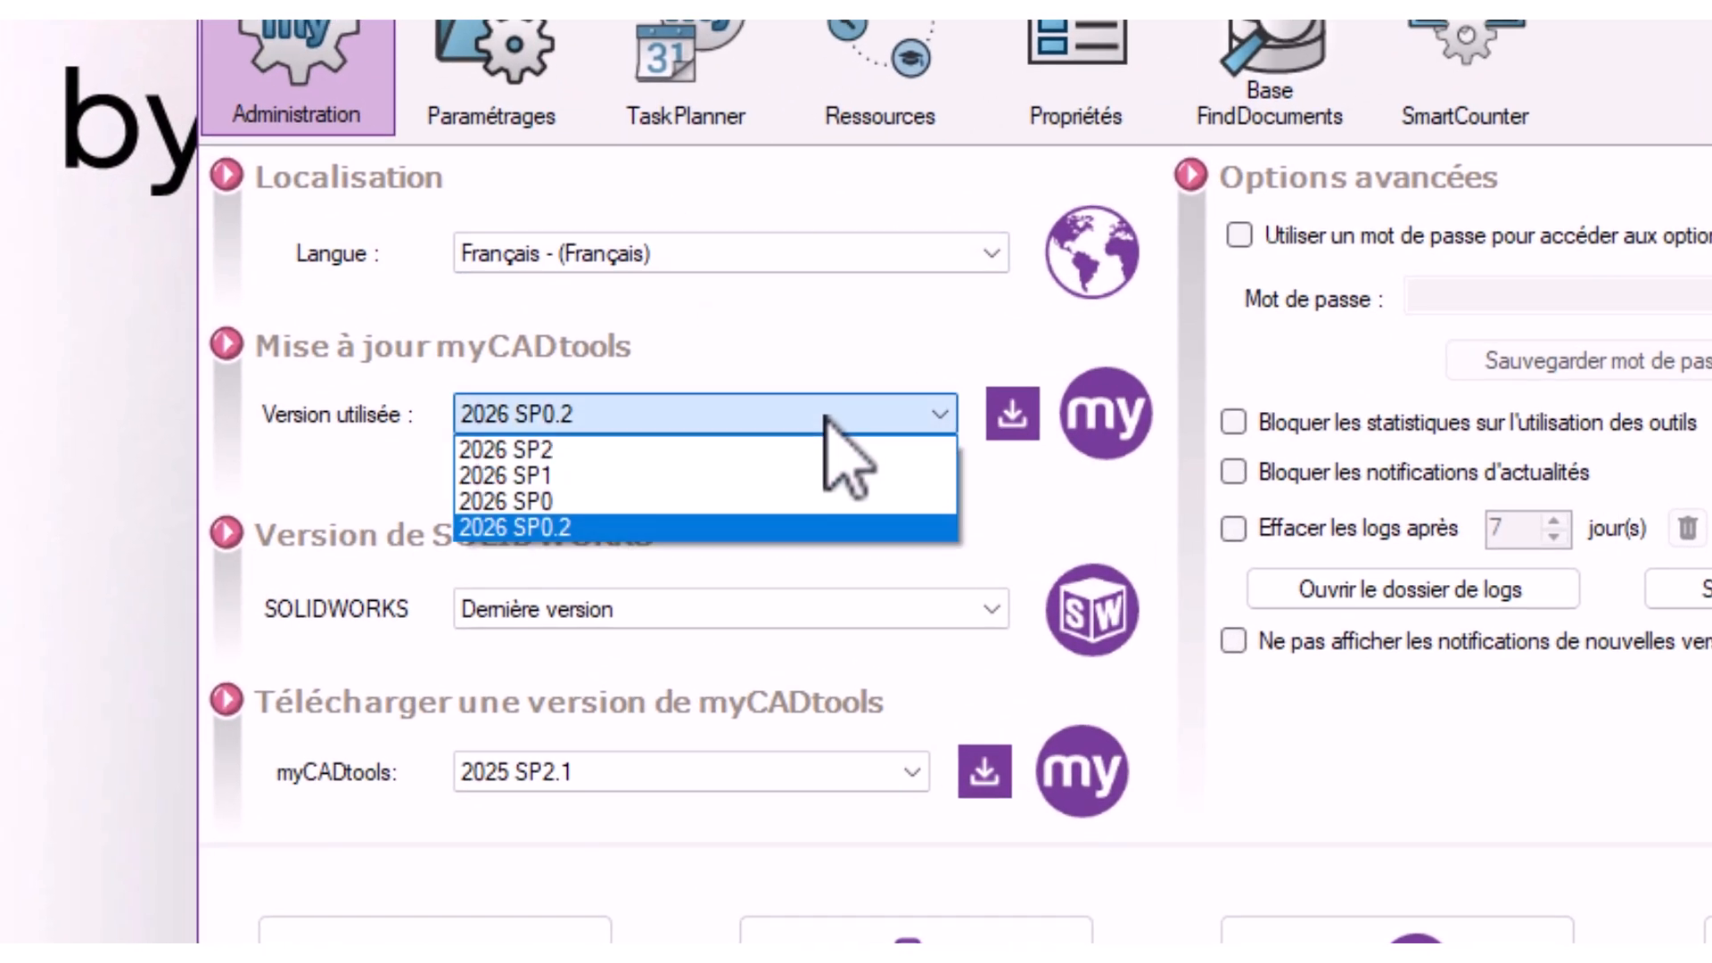
click(642, 453)
click(981, 635)
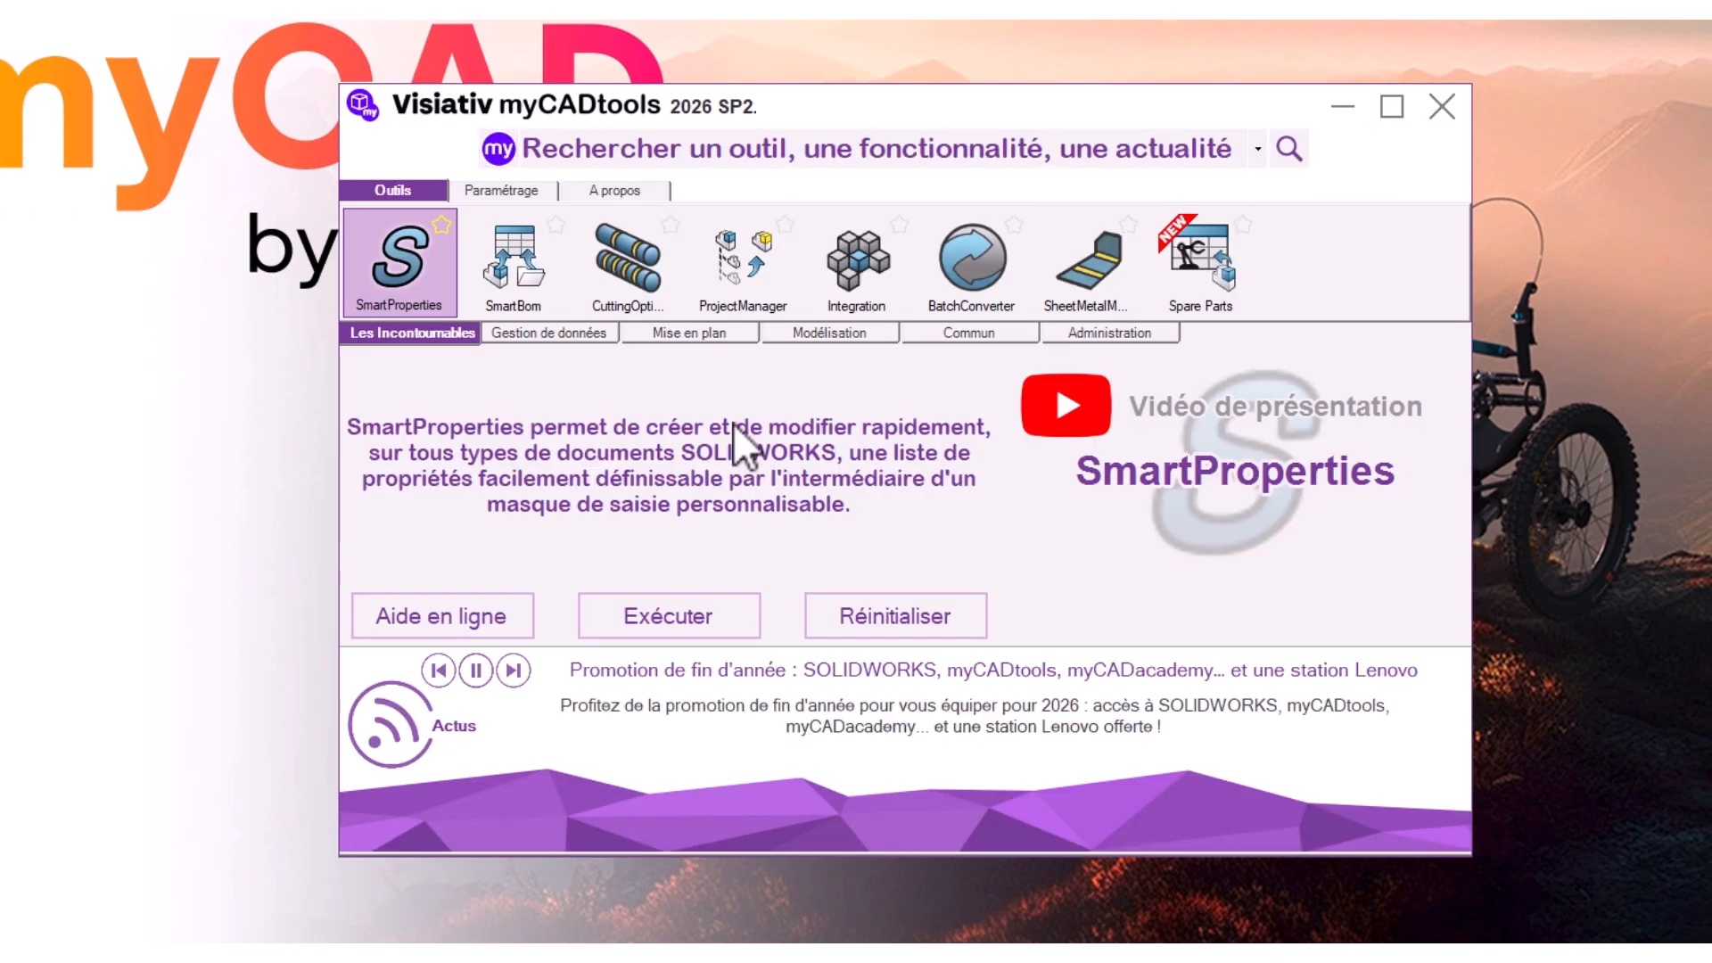
click(501, 191)
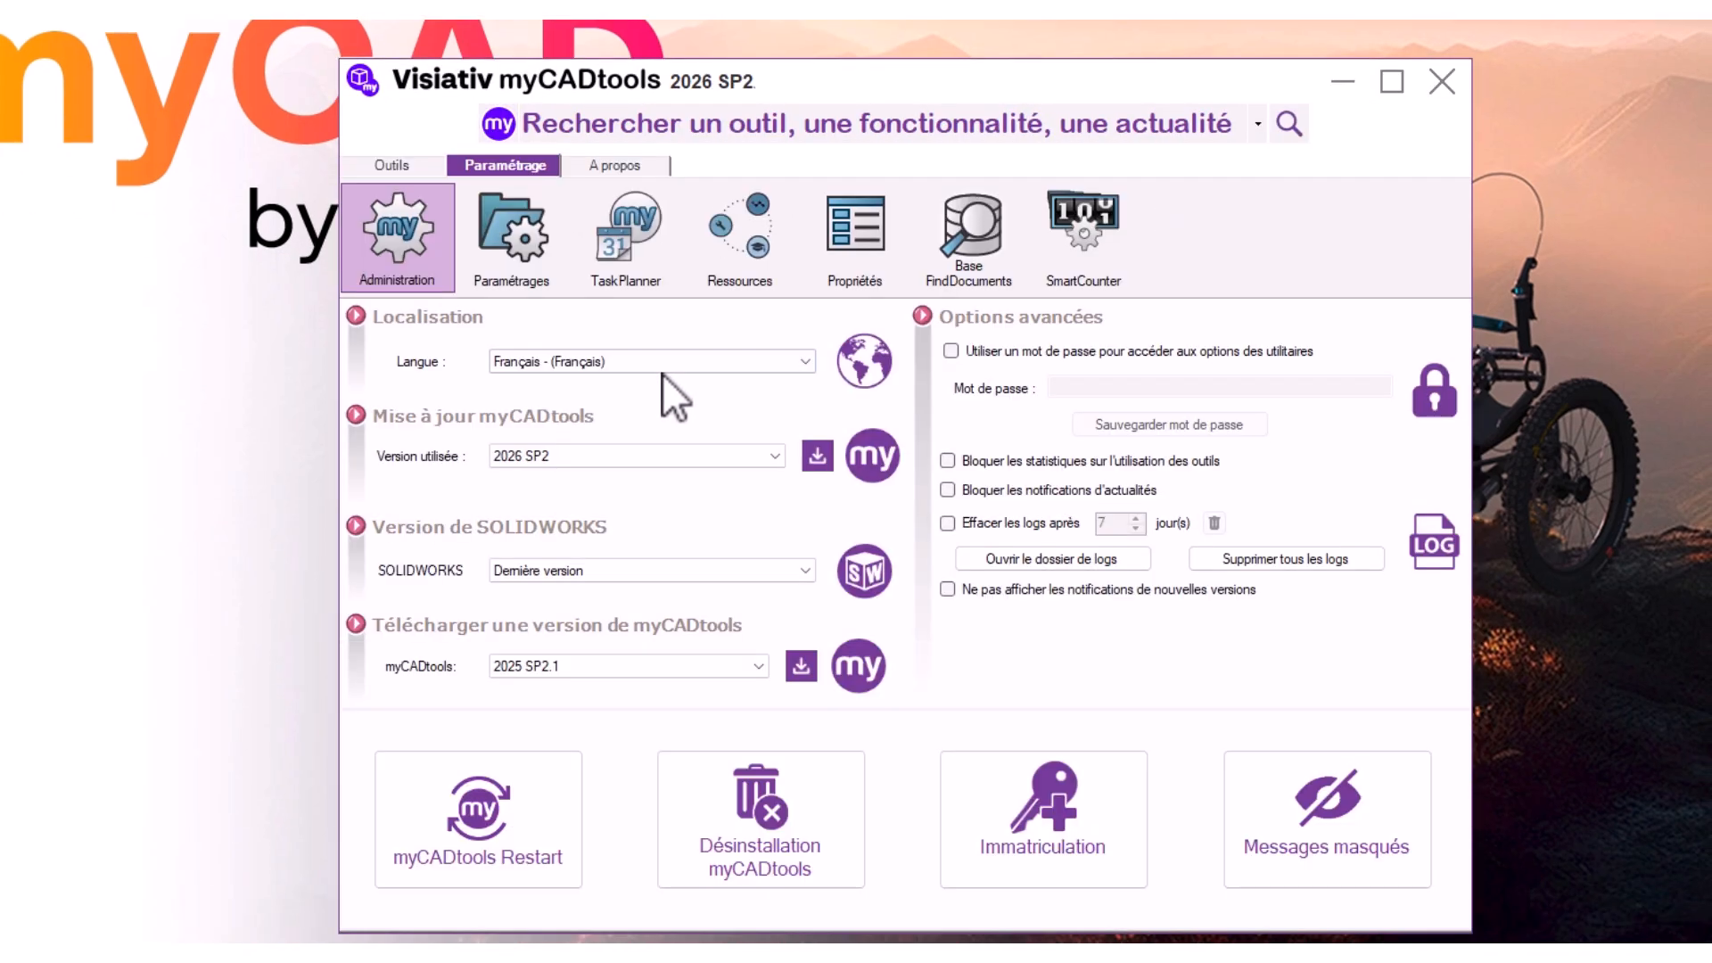
Activate the MSDA online settings profile and force it to use version 2026 SP2
click(519, 244)
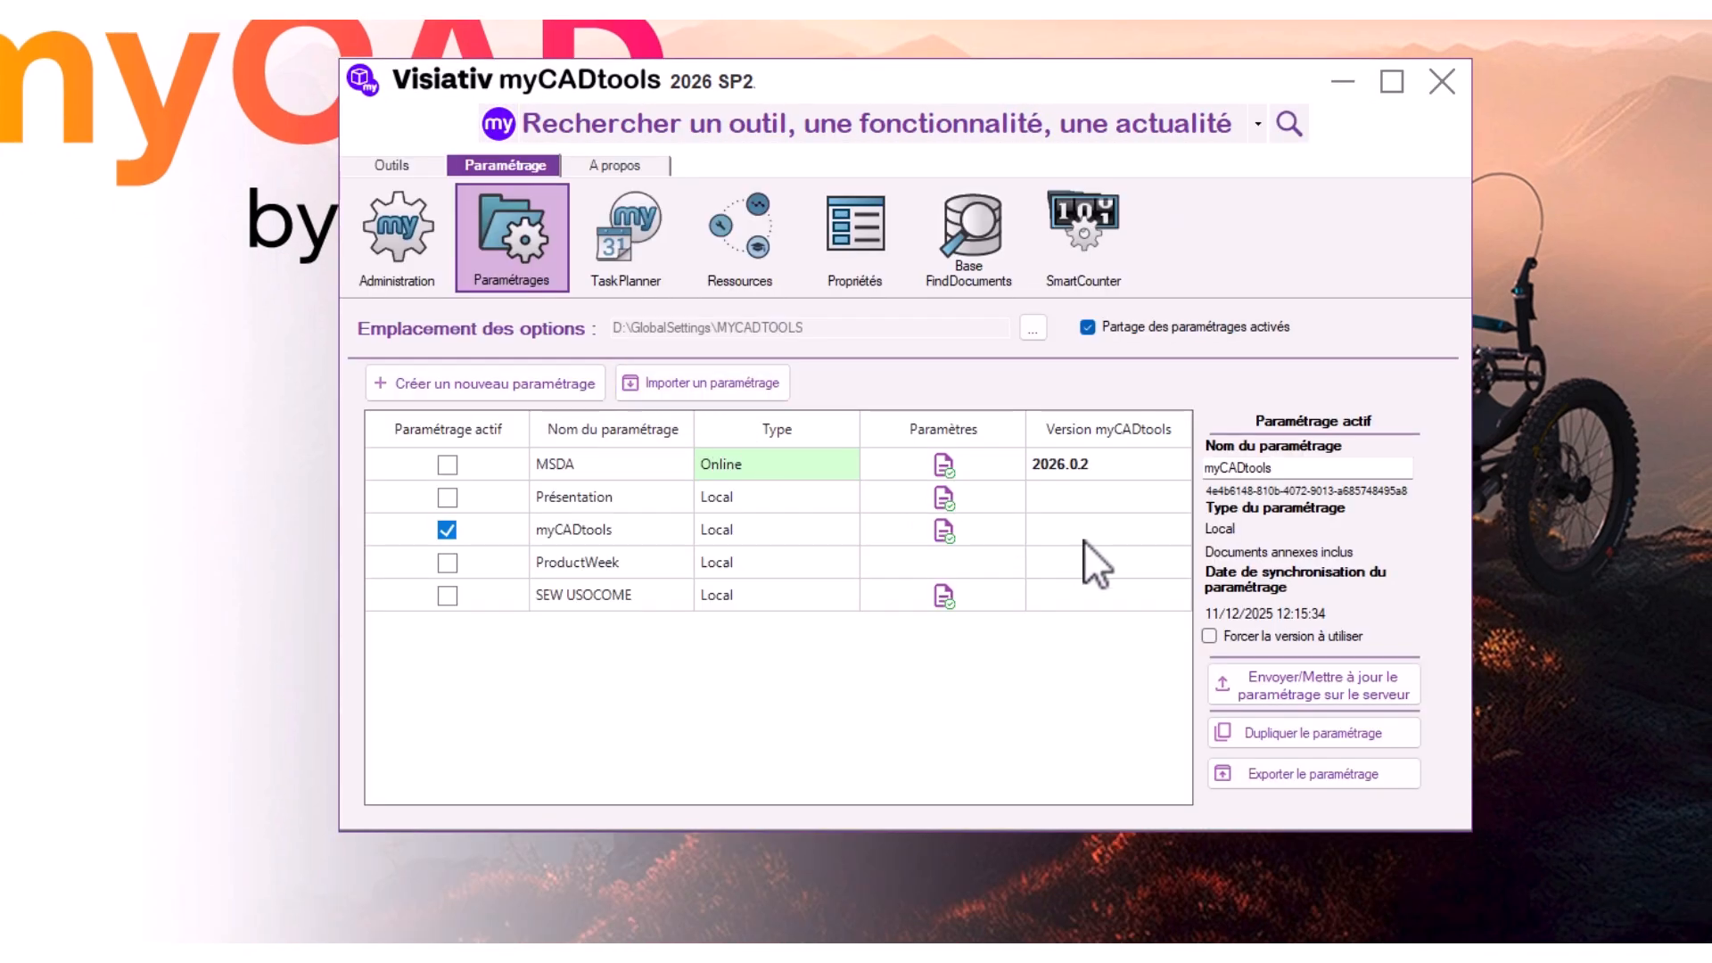
click(451, 464)
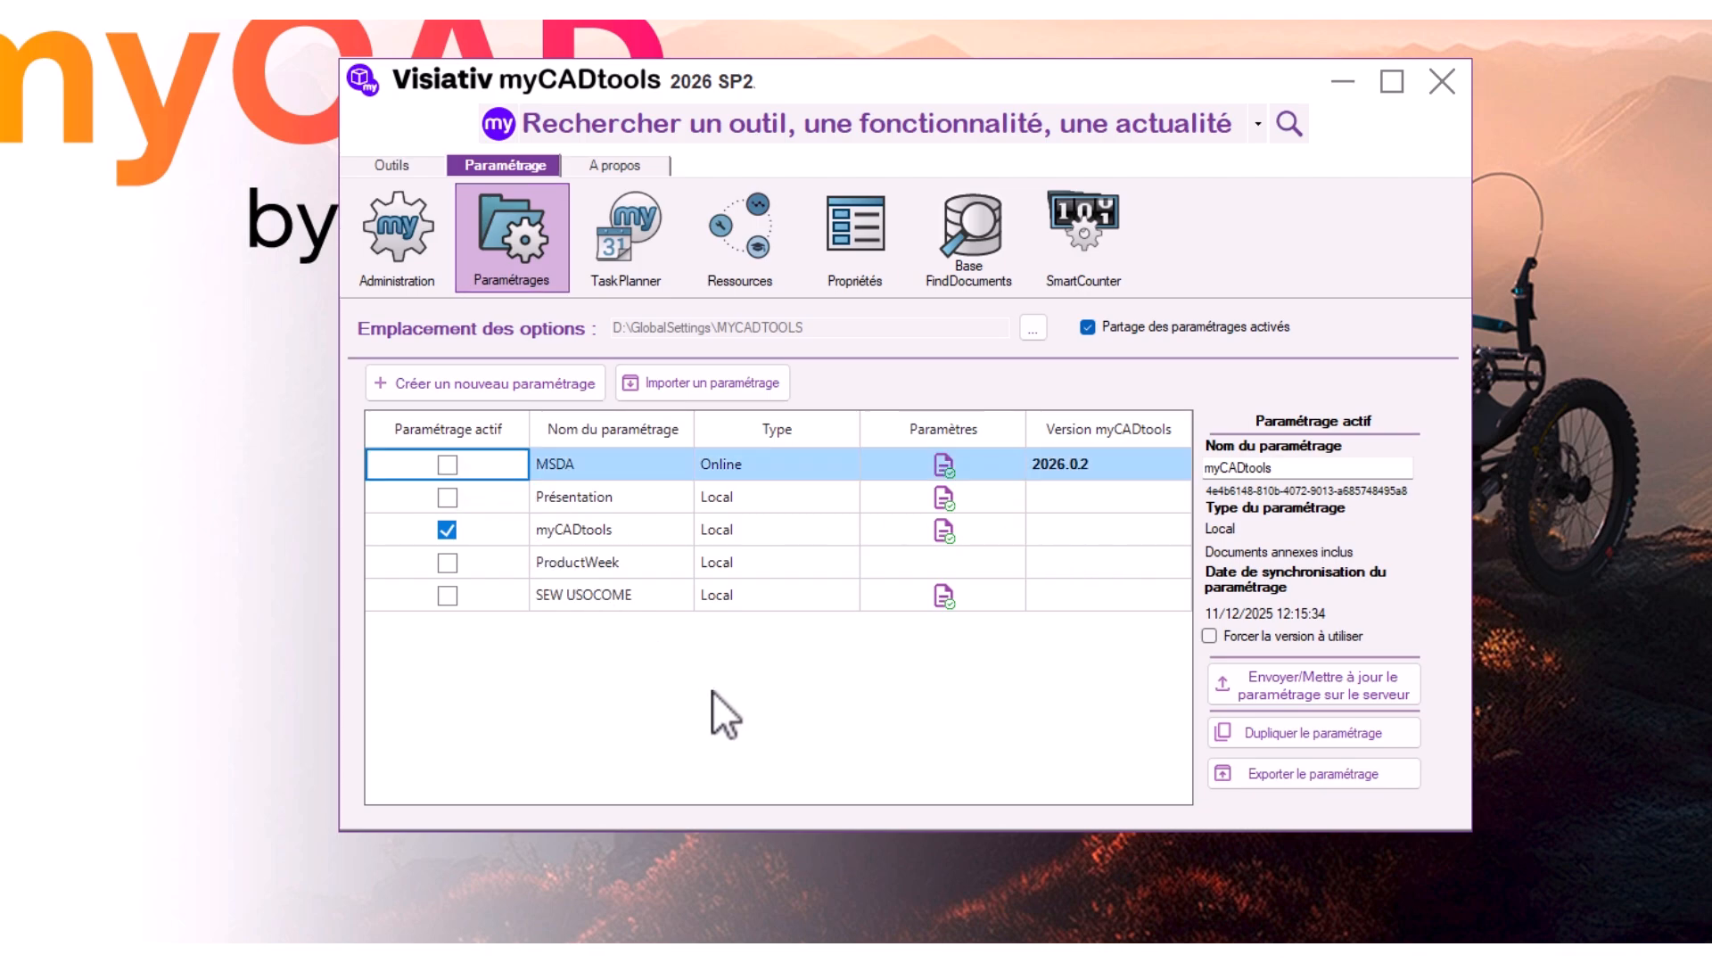
key(space)
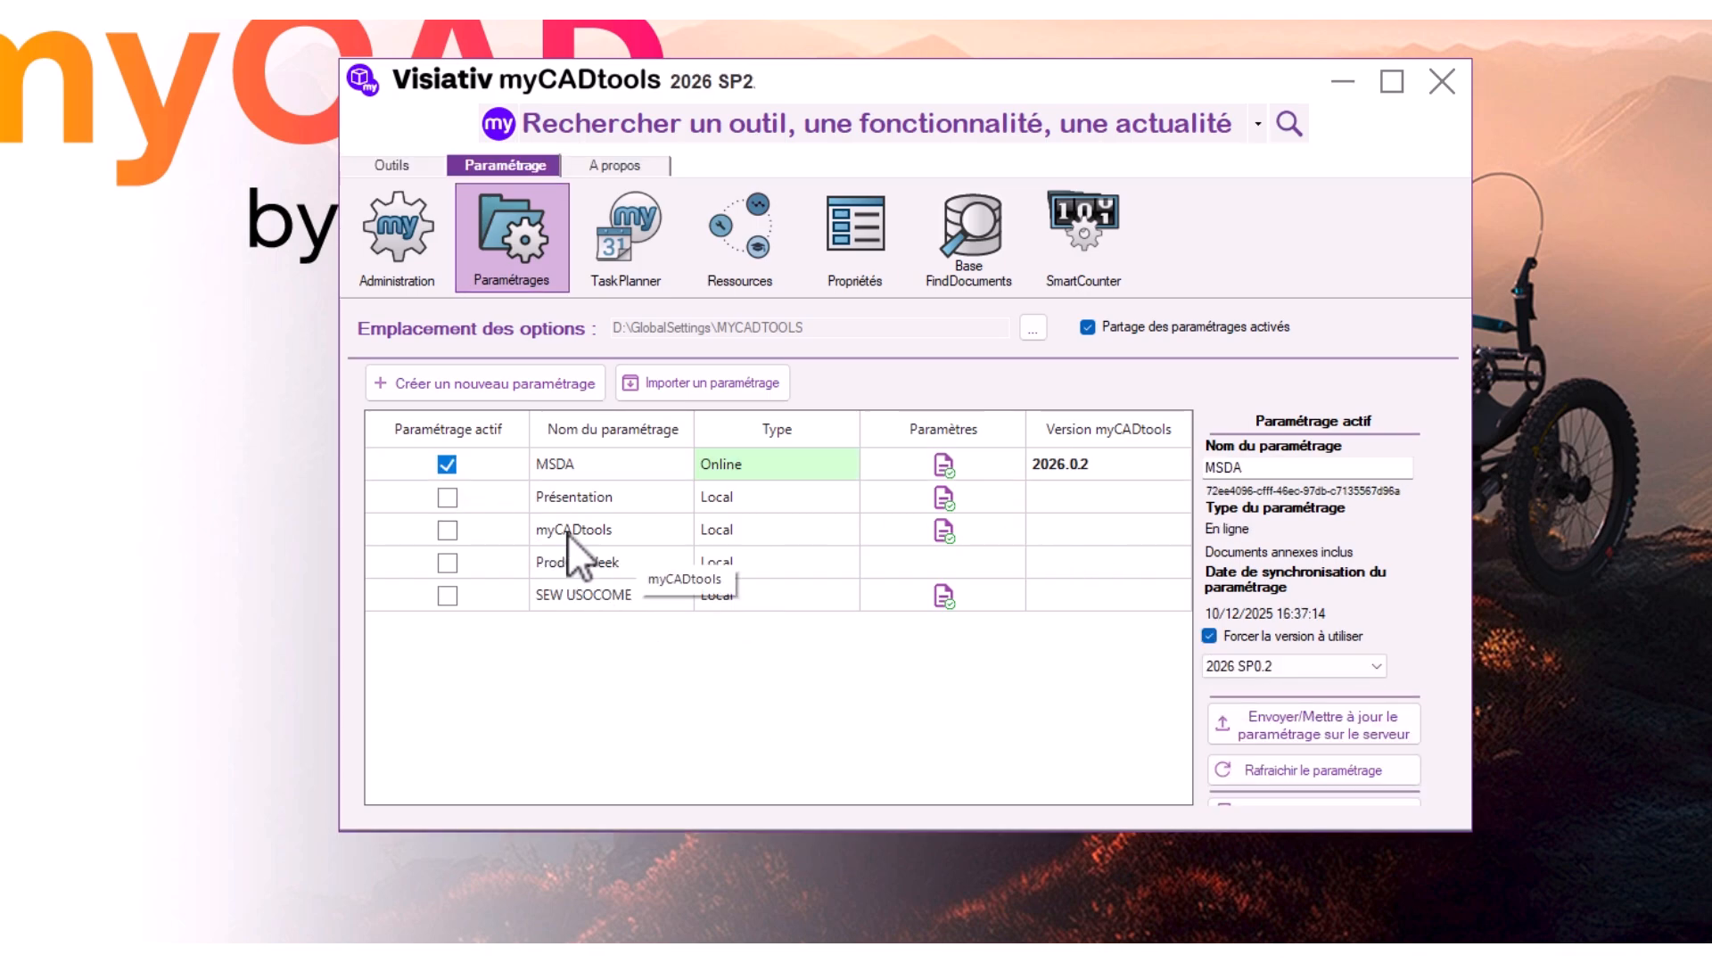
click(1355, 669)
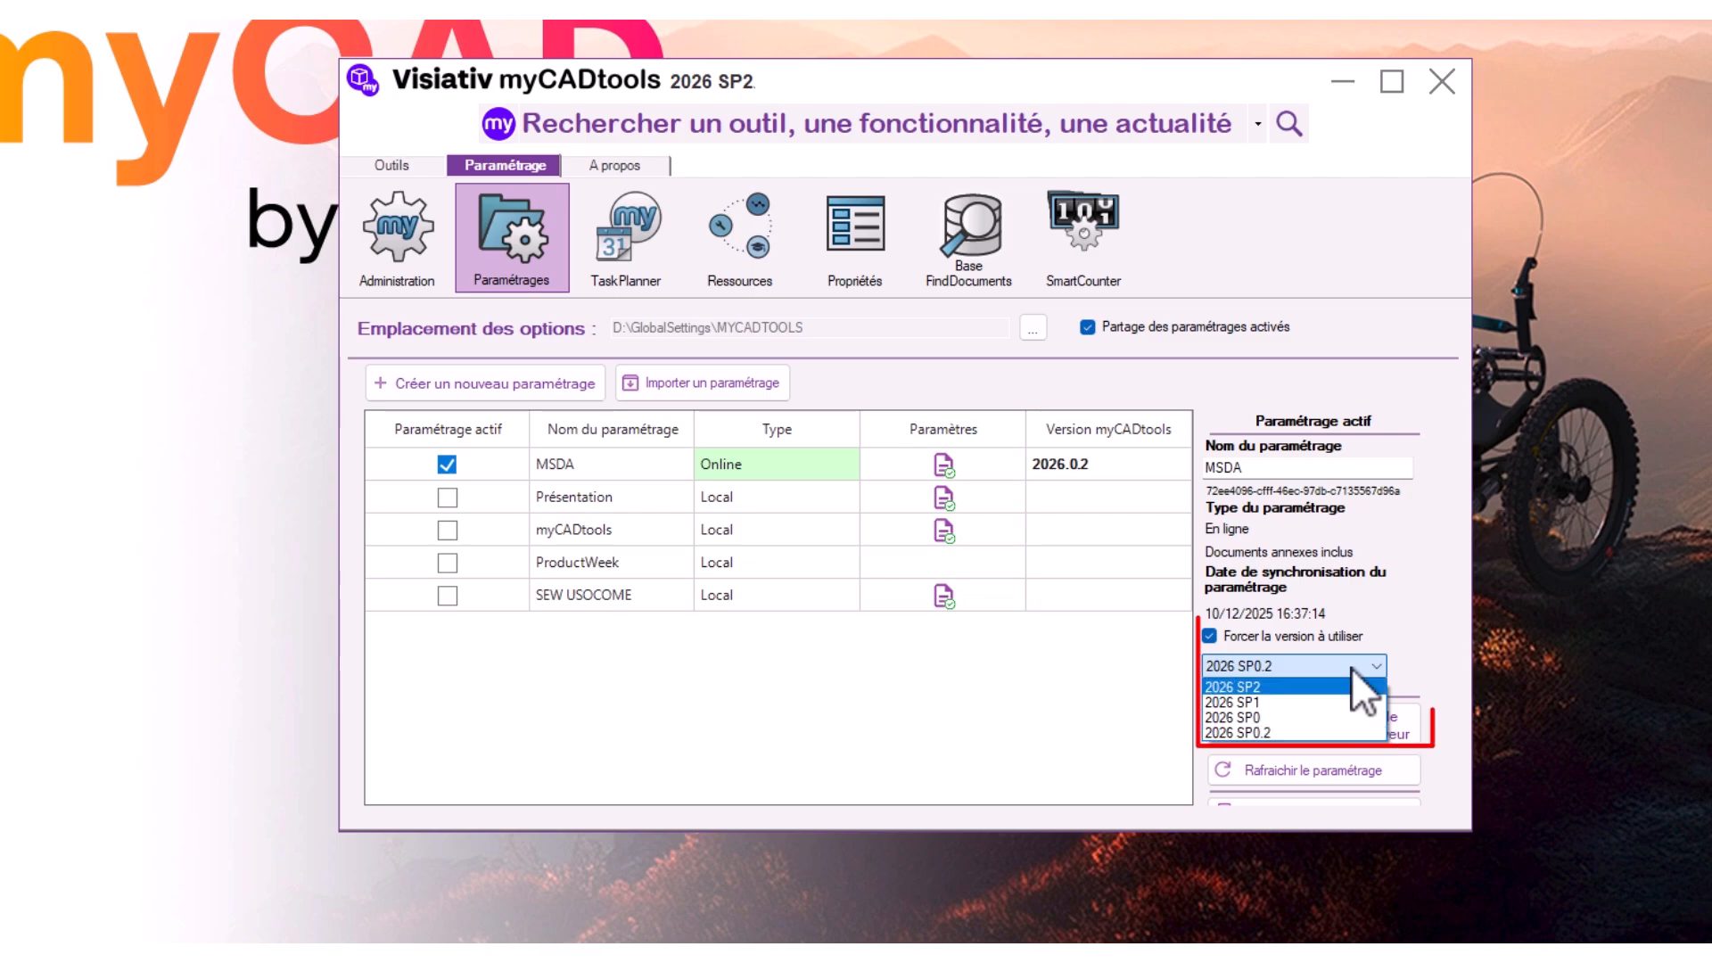
click(1313, 688)
click(1402, 669)
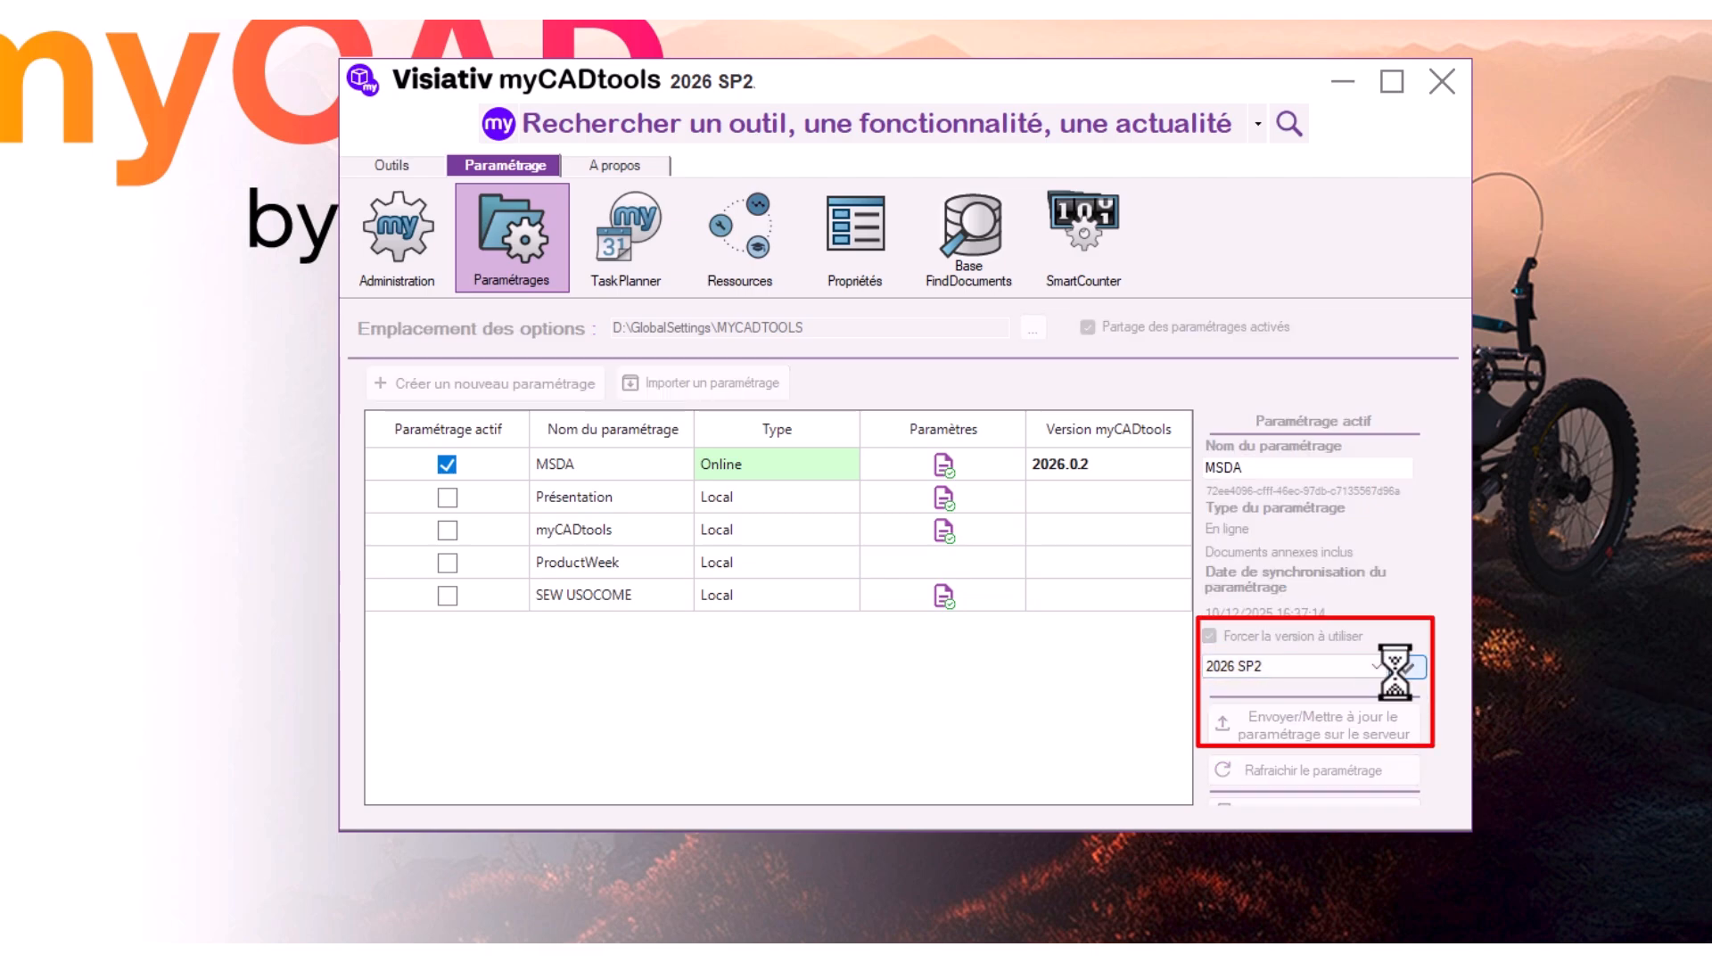
click(409, 227)
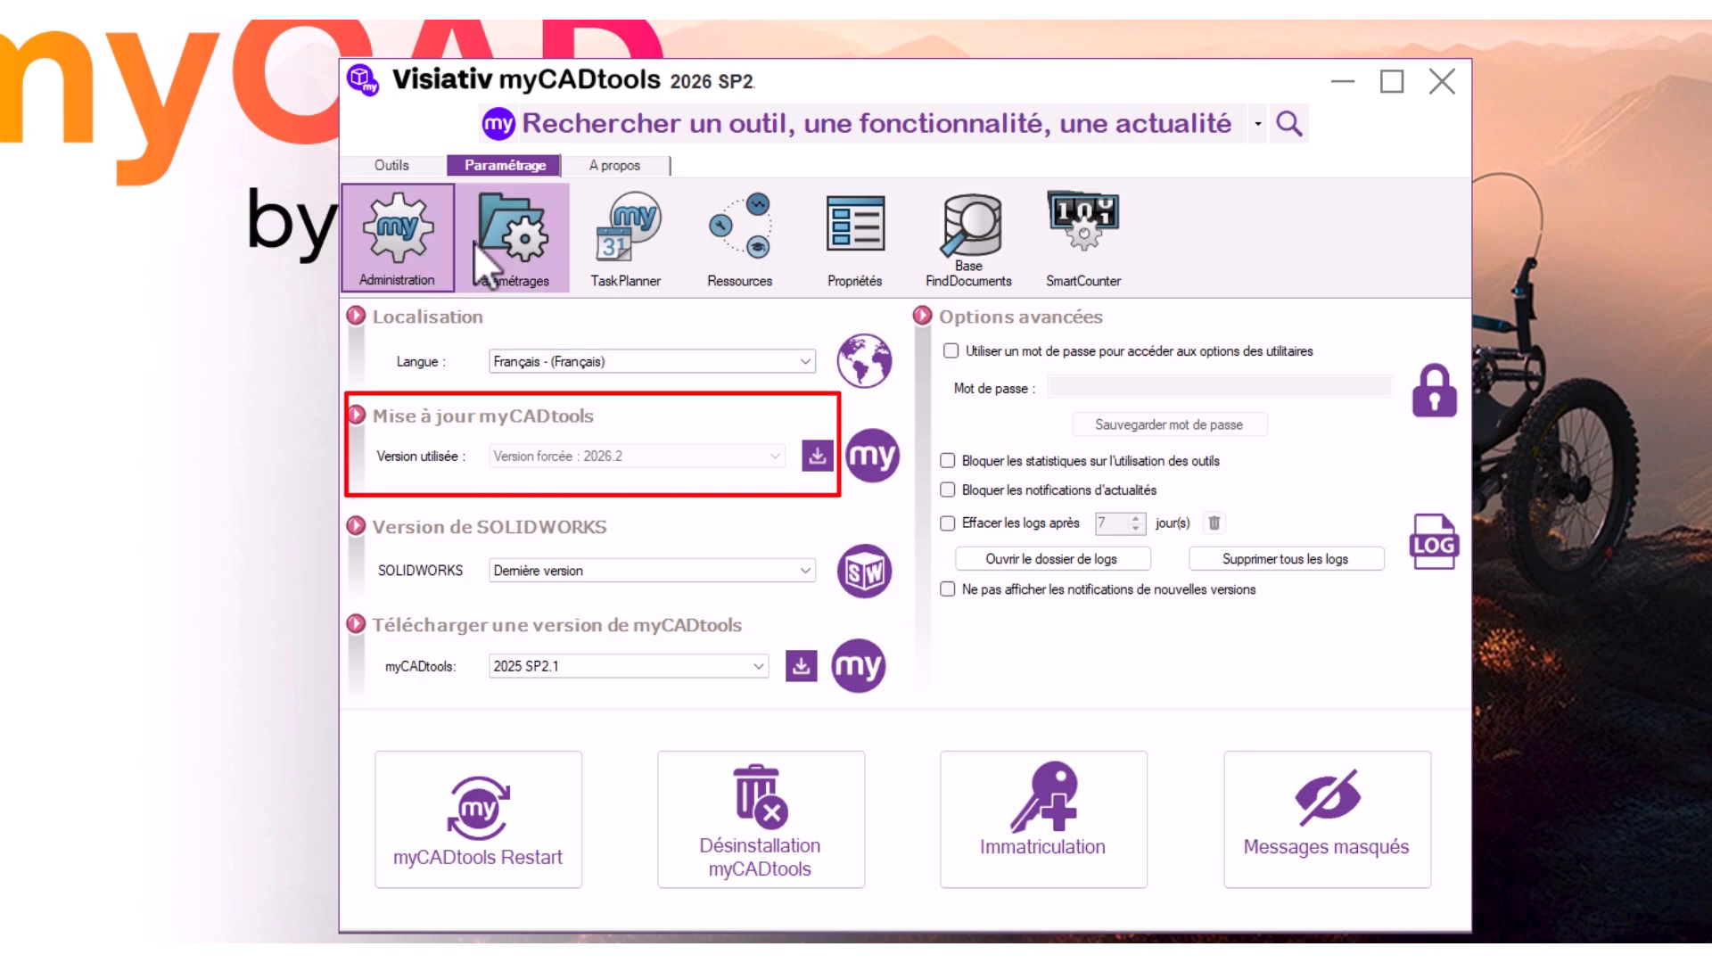
Make the local myCADtools settings profile the active one again
click(501, 243)
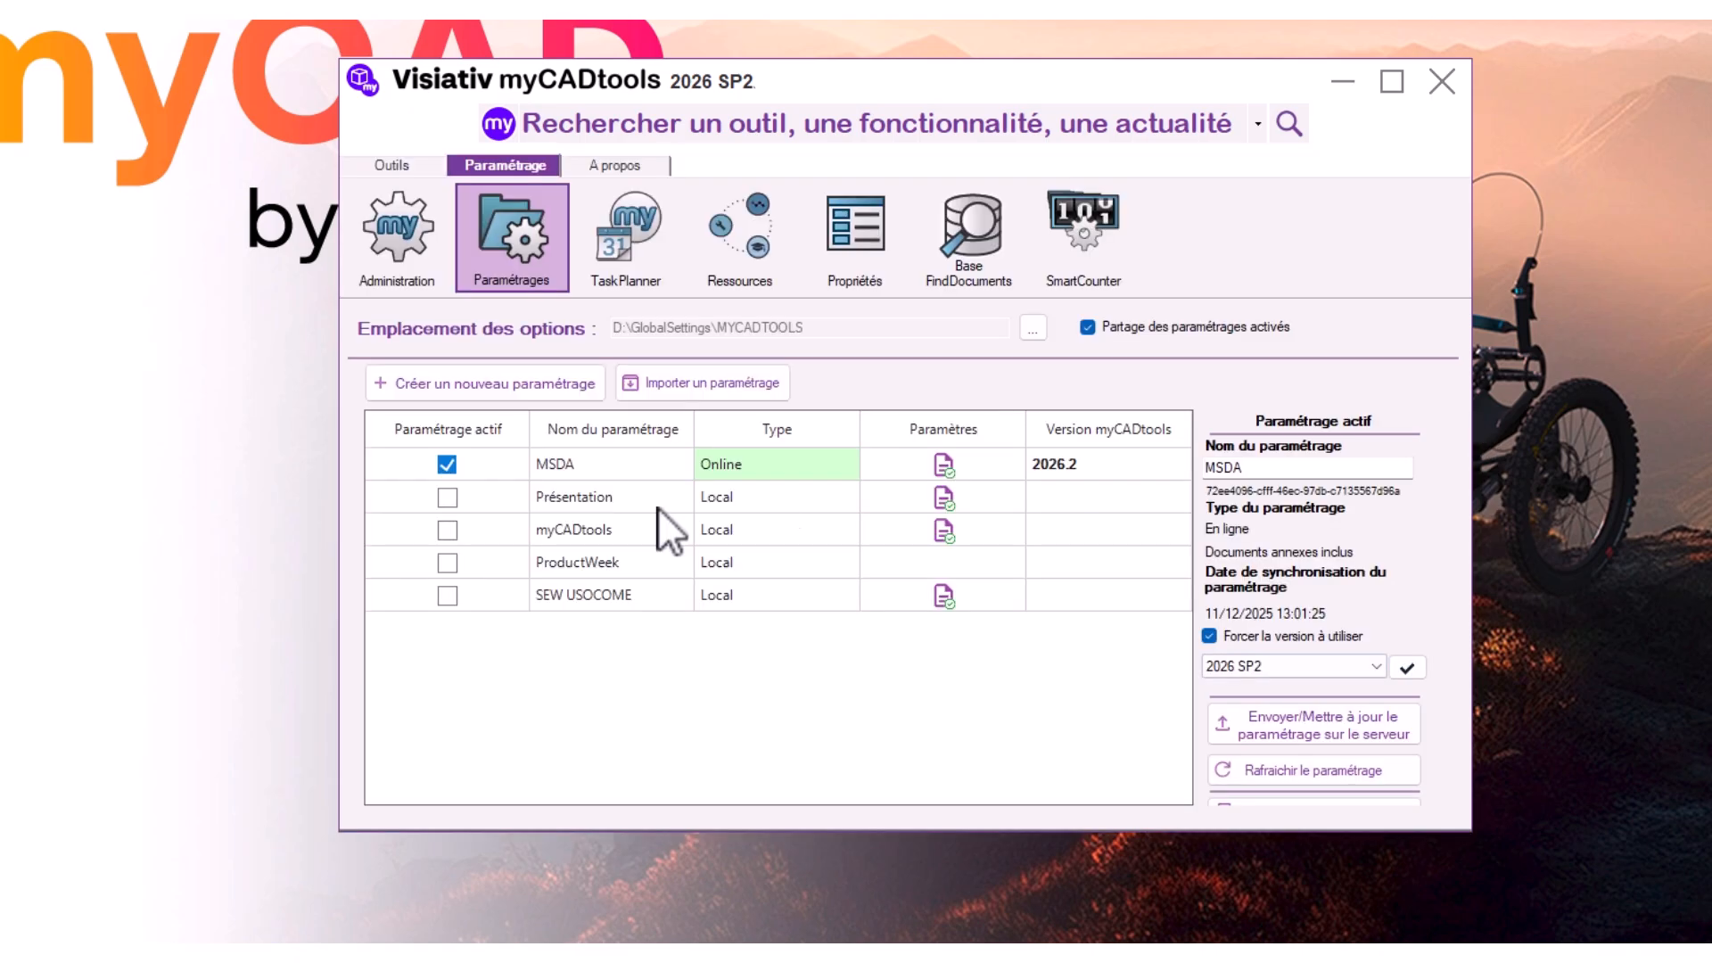
click(444, 529)
click(446, 529)
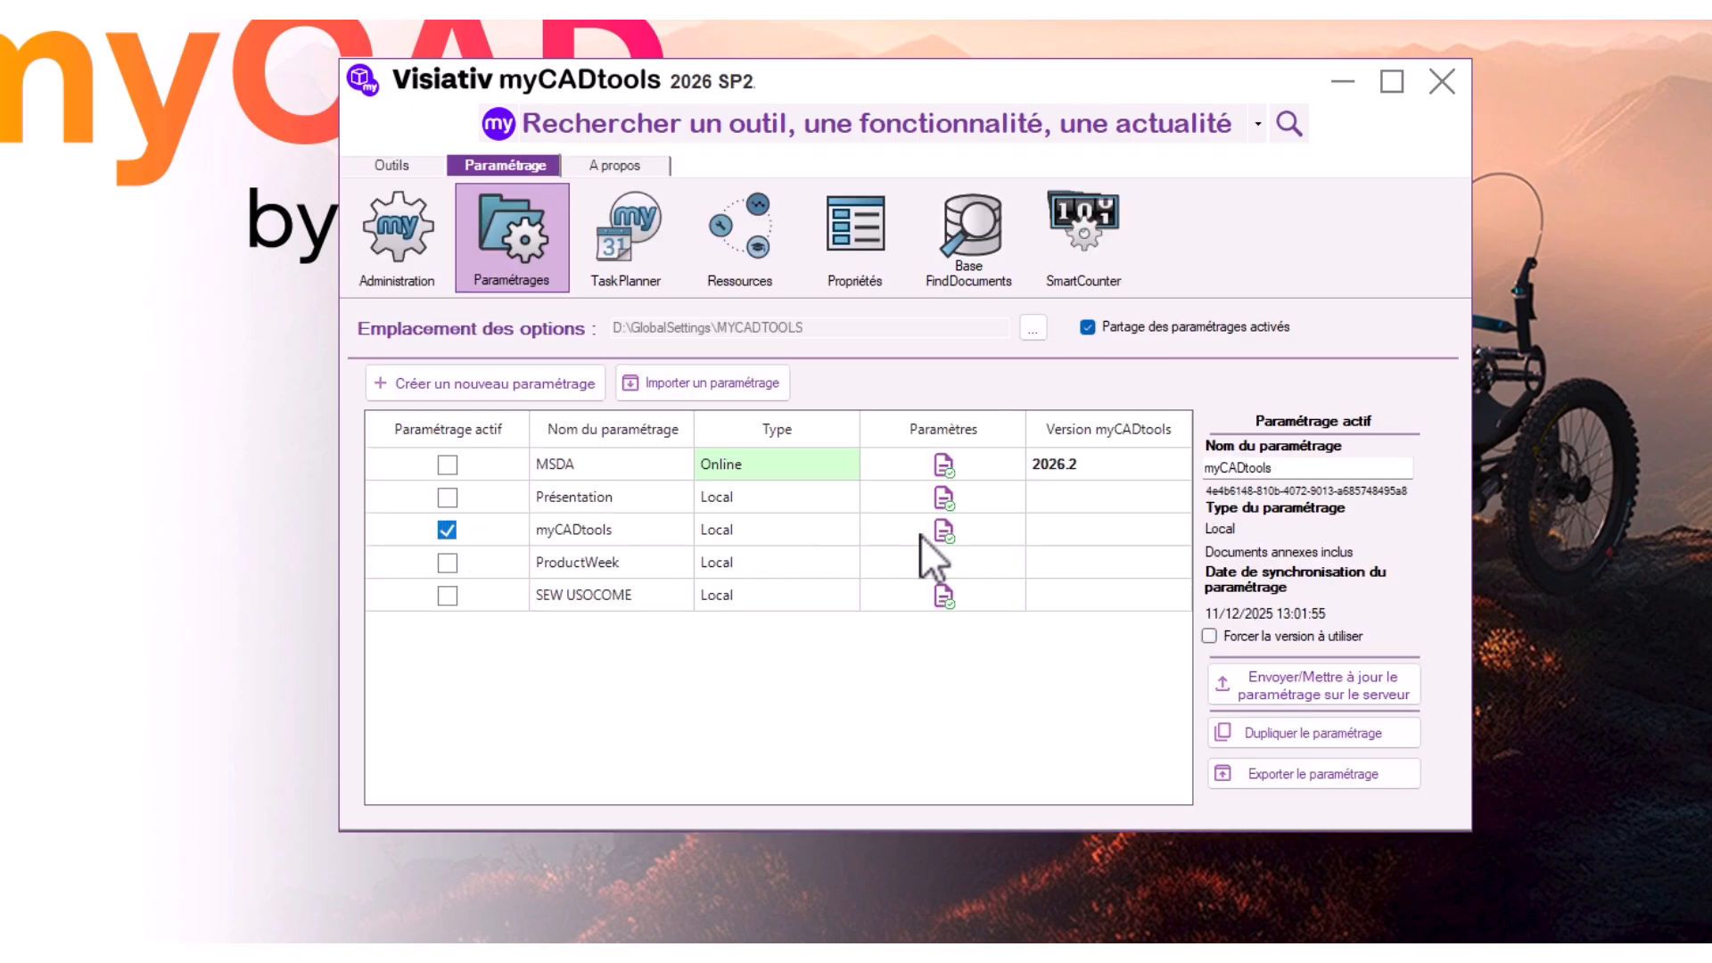
Switch the myCADtools version in use to 2027.0 Beta and accept the version change
click(437, 280)
click(651, 457)
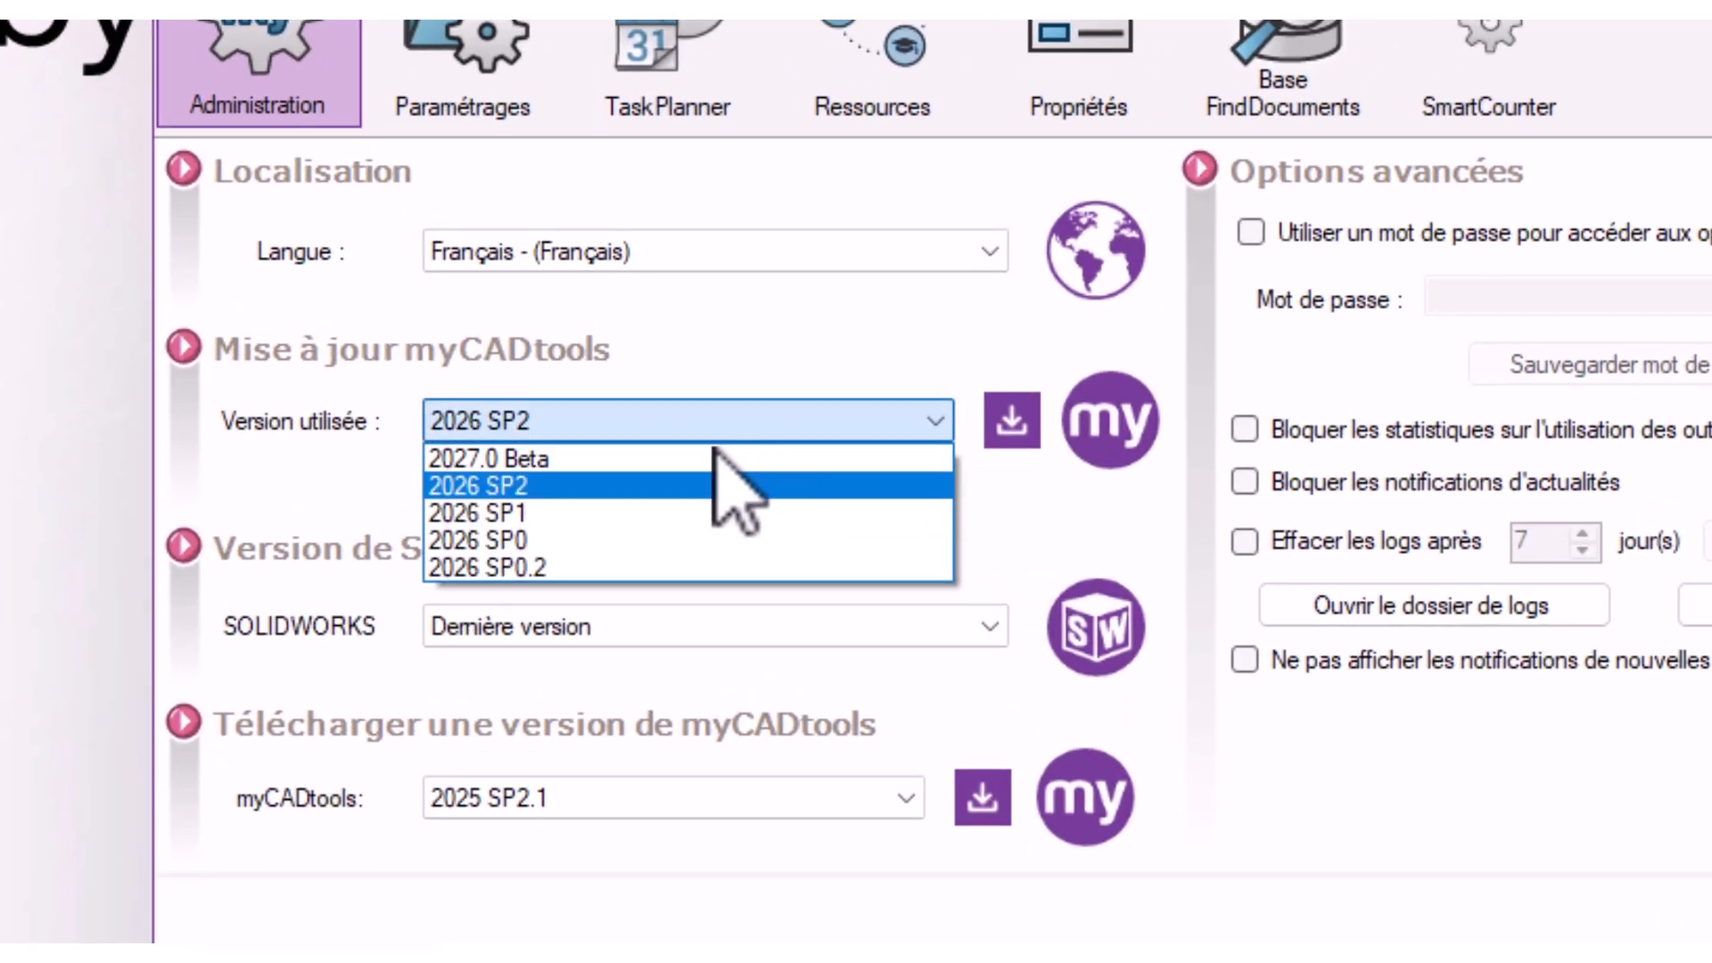
click(618, 458)
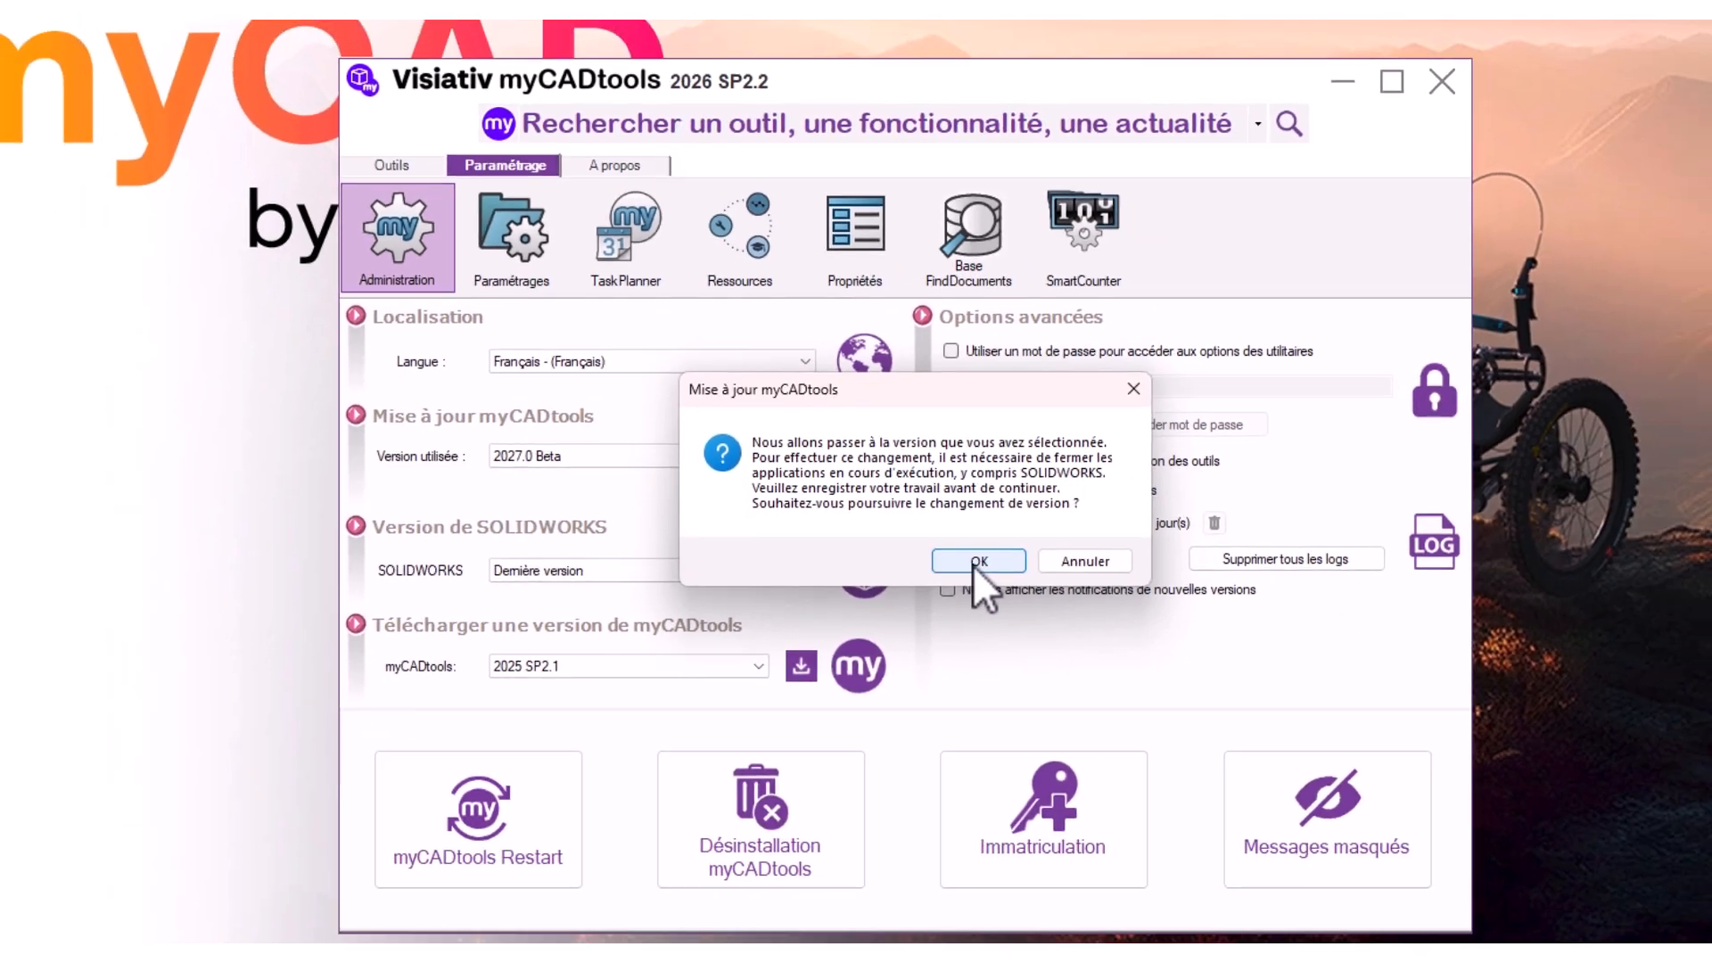
click(1077, 575)
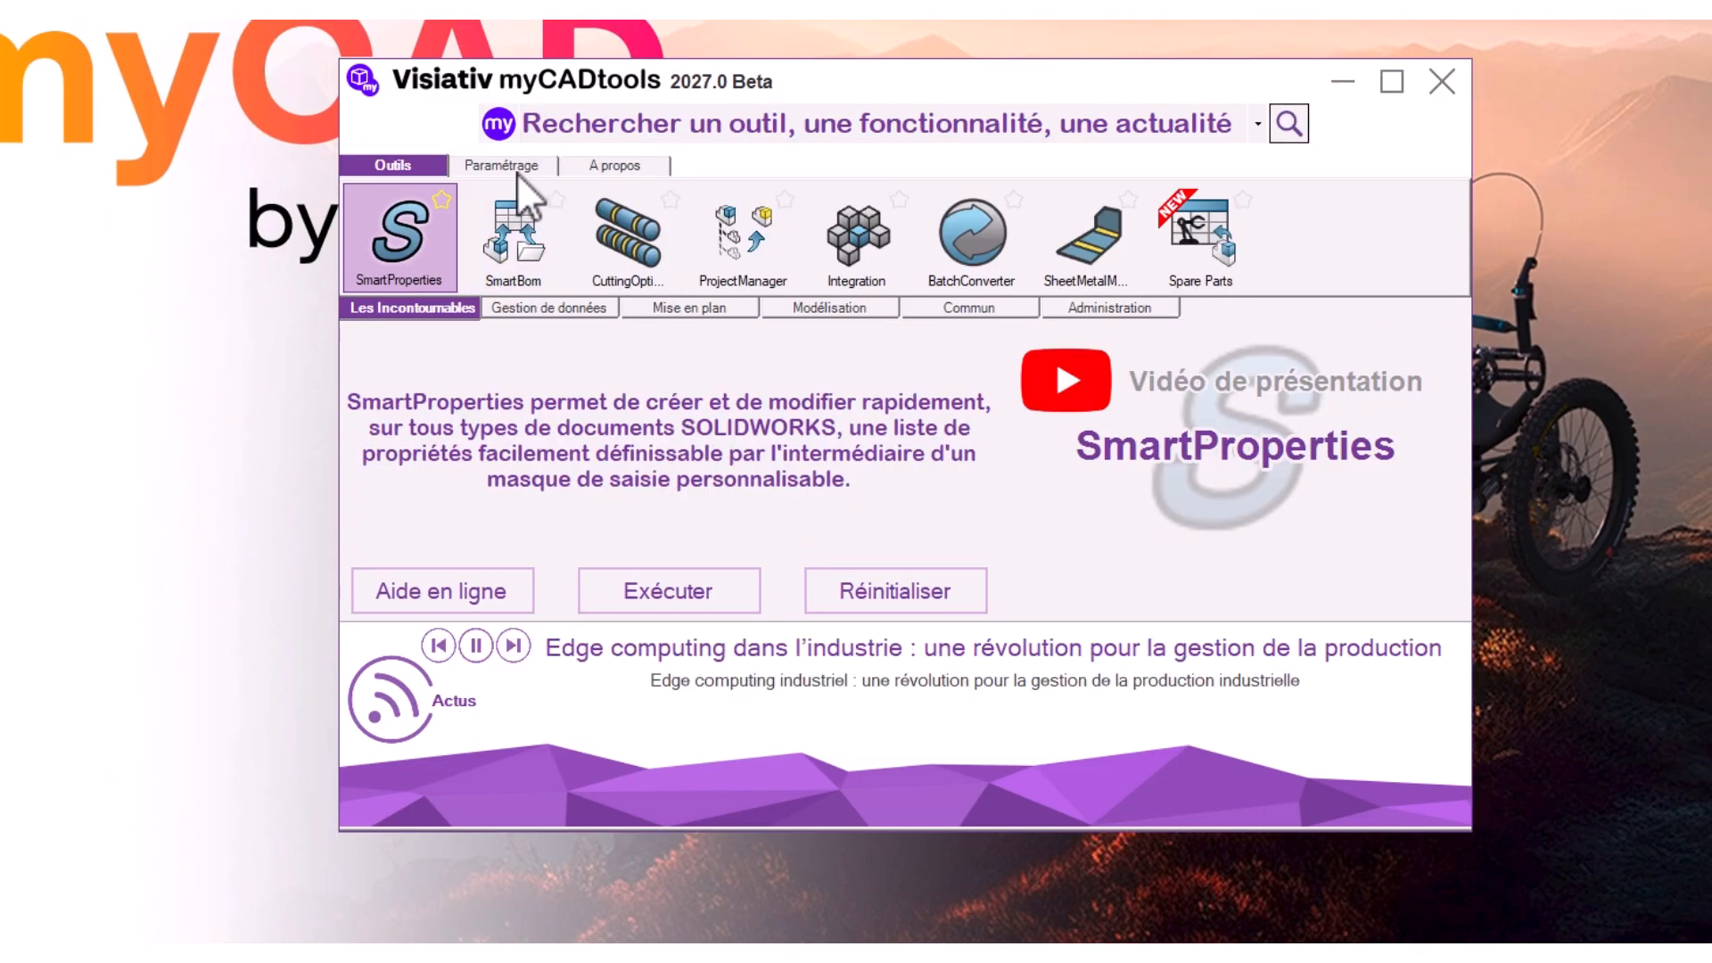
click(510, 167)
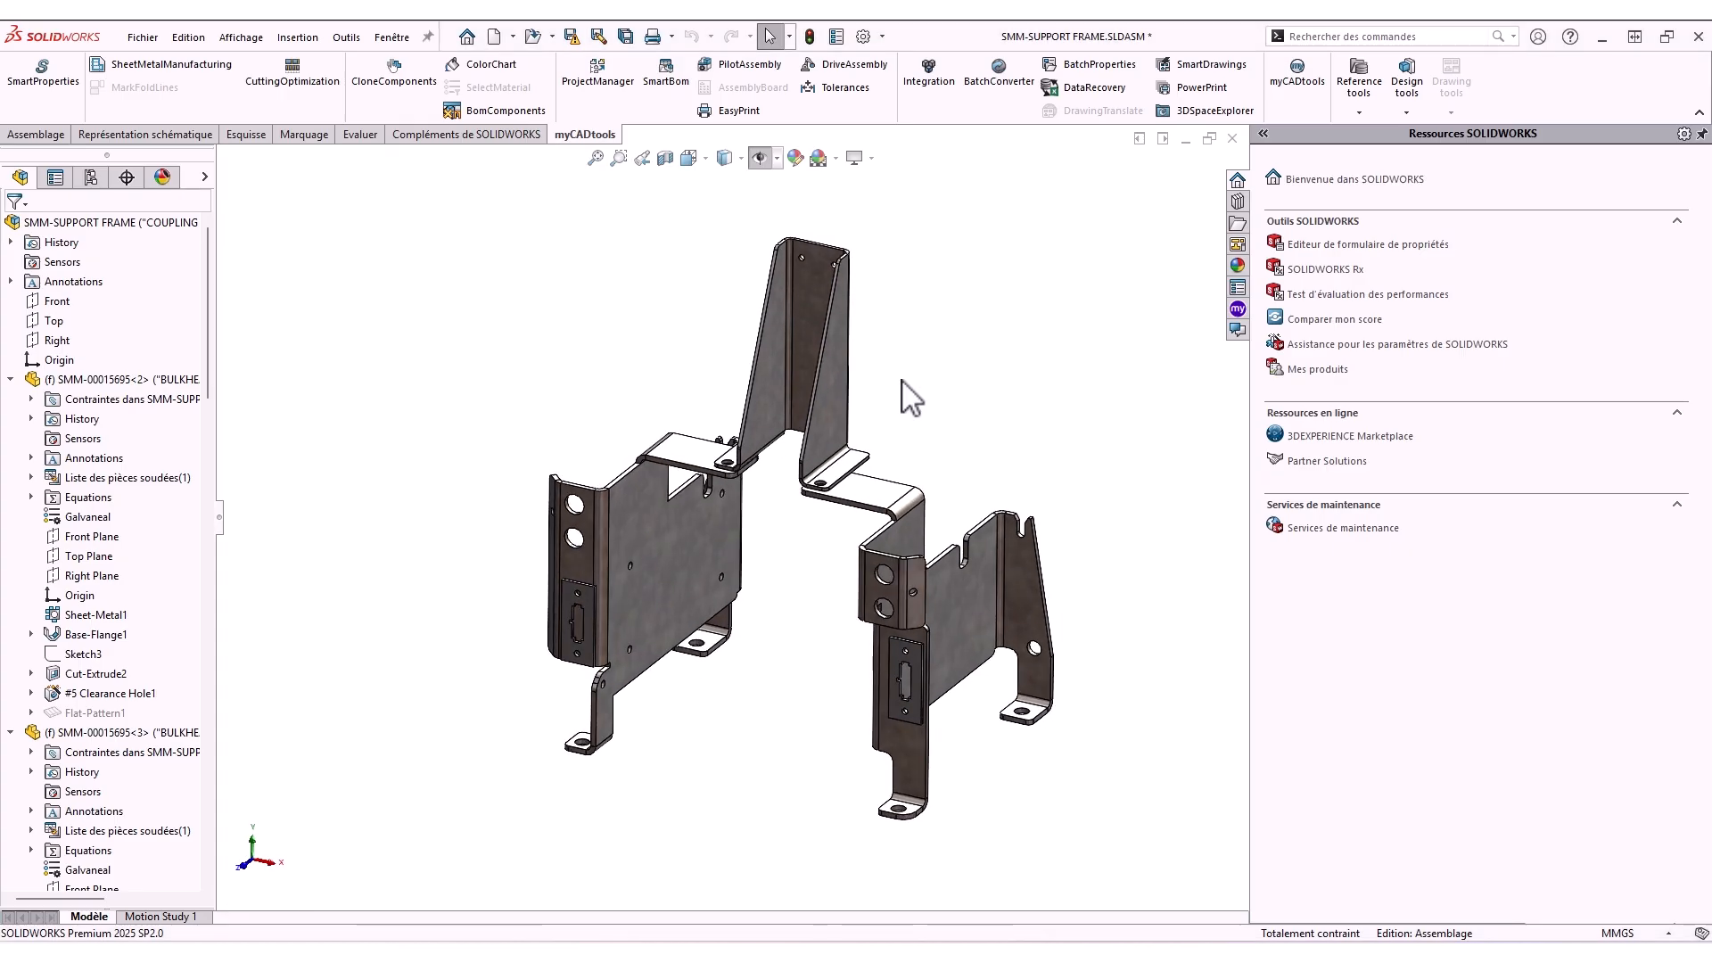
Add the active SMM-SUPPORT FRAME assembly to the SheetMetalManufacturing file selection
click(170, 64)
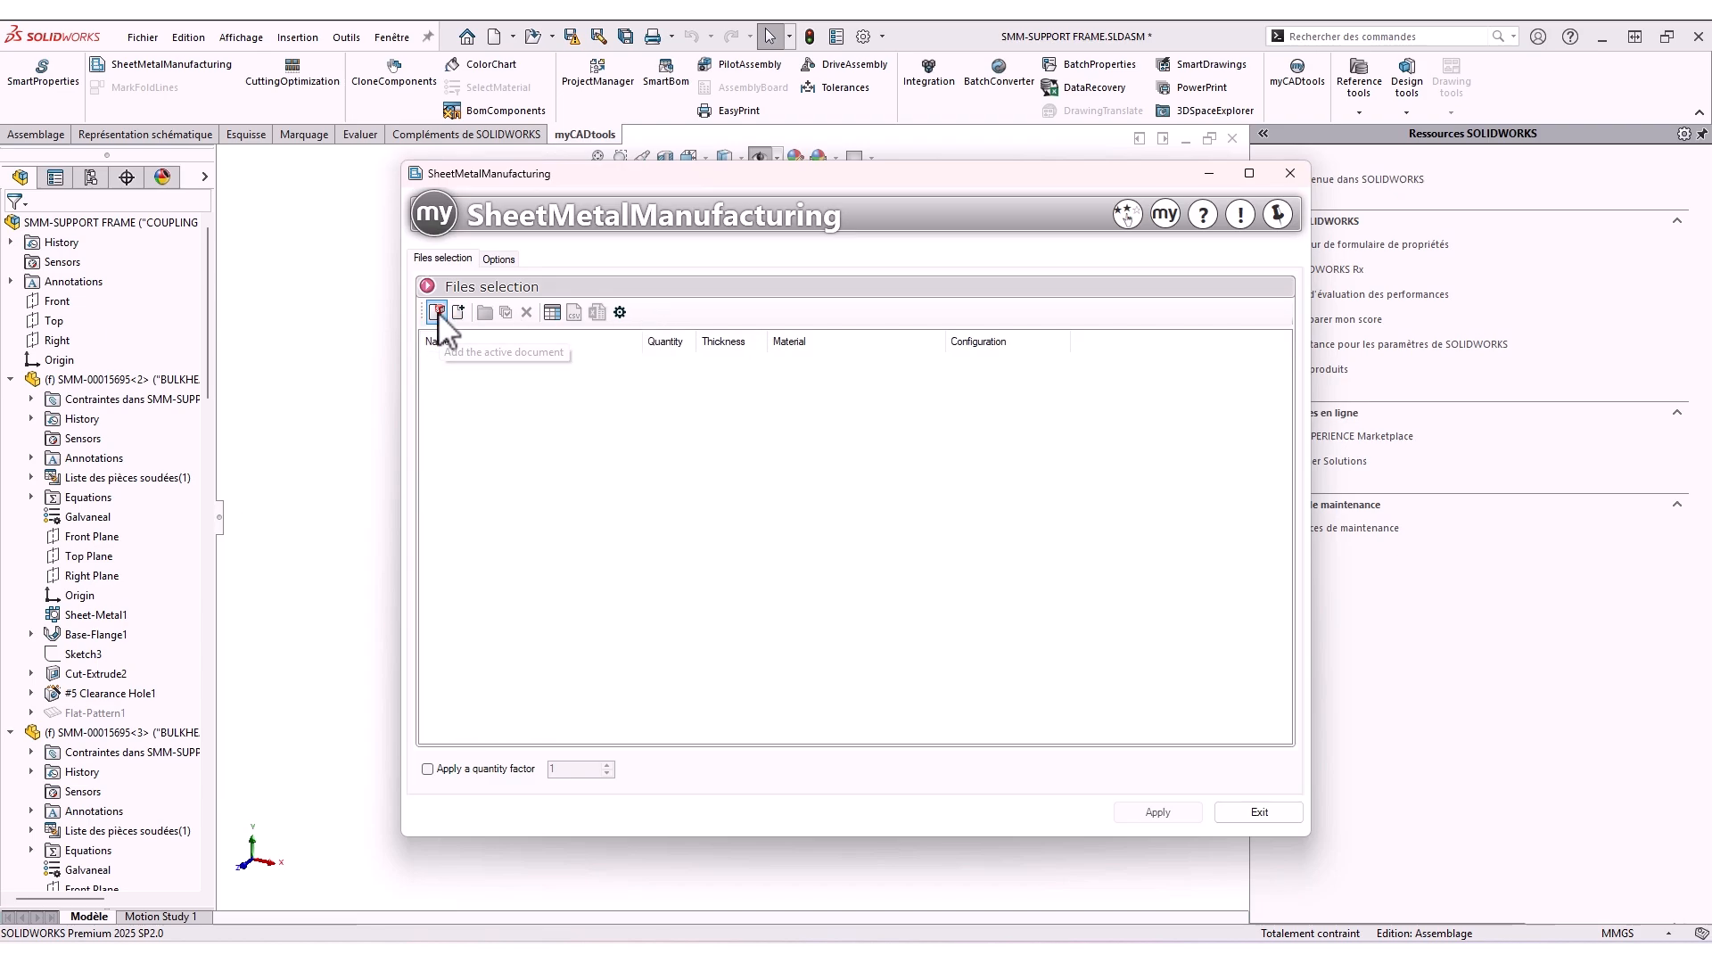
click(437, 312)
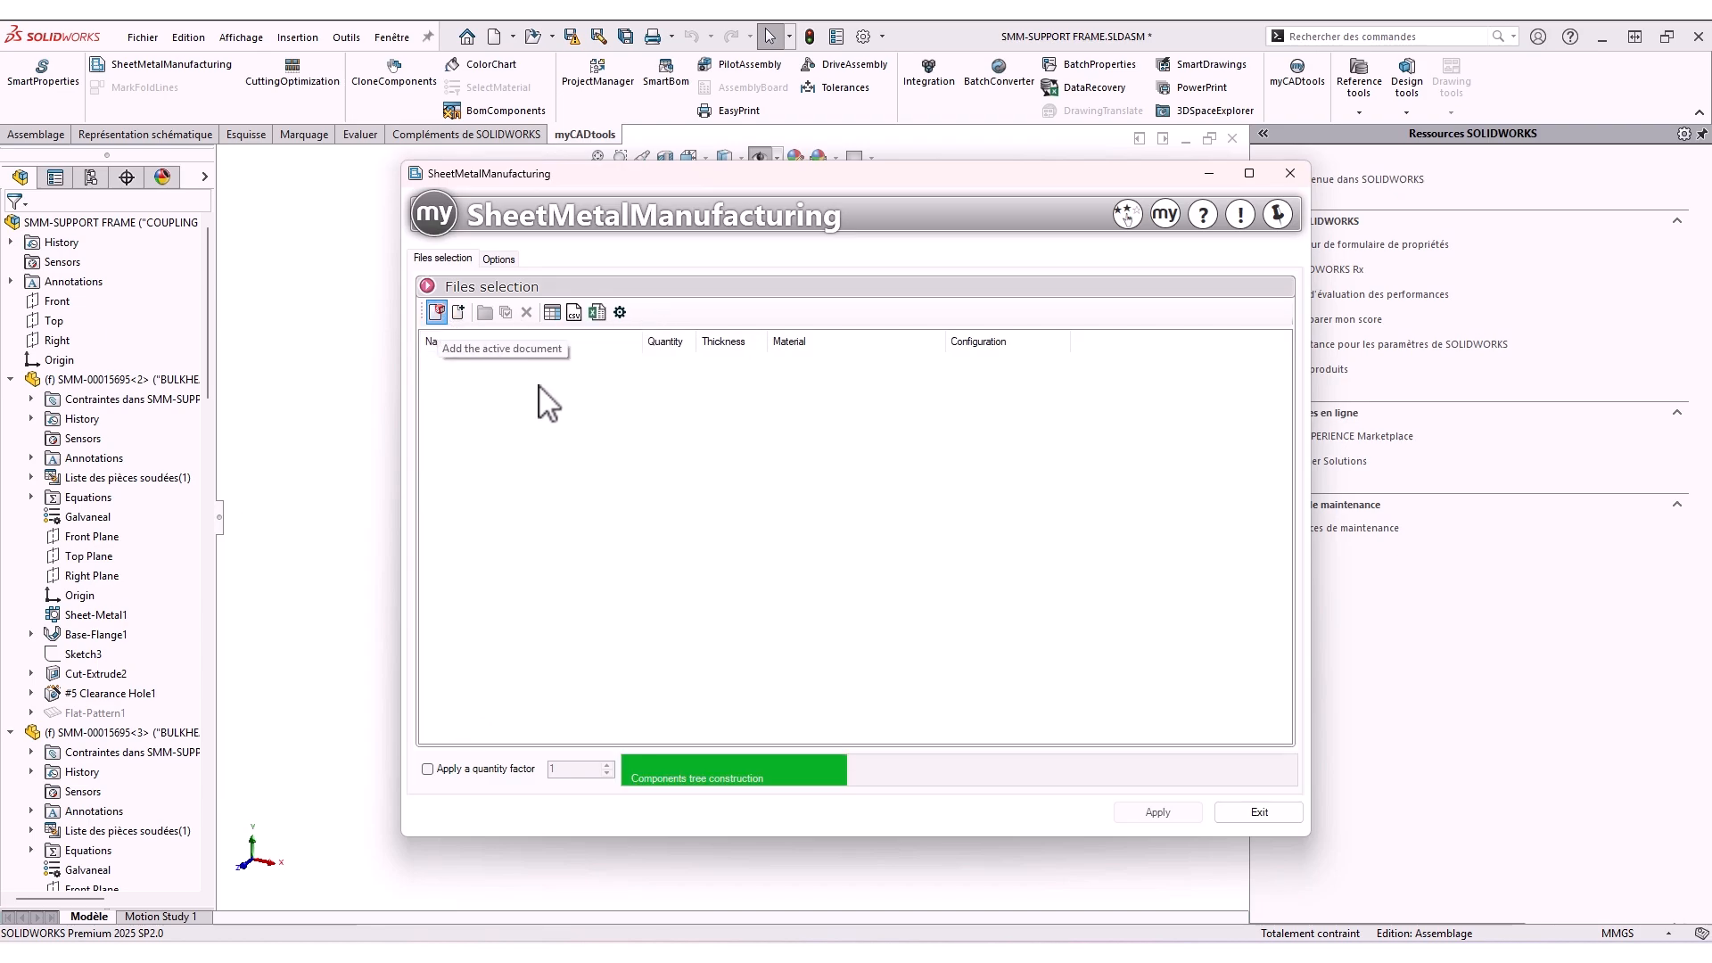
Set the export options to generate a generic file with a 3D output extension of STEP (*.step)
click(498, 258)
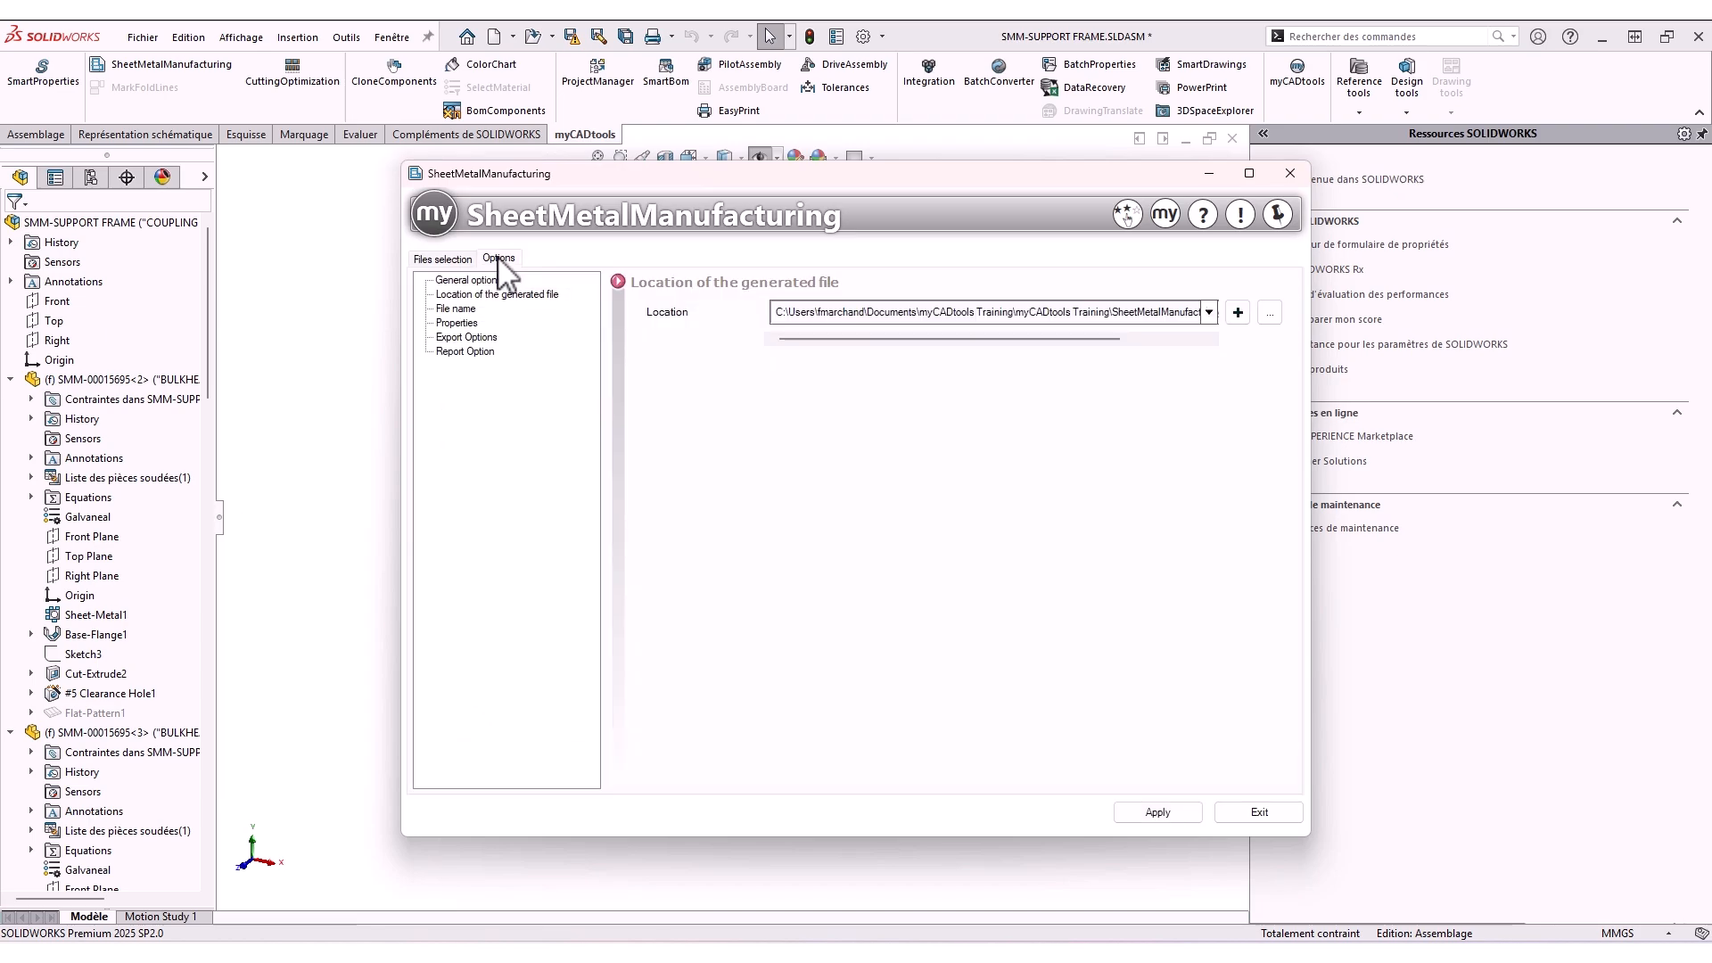
click(473, 338)
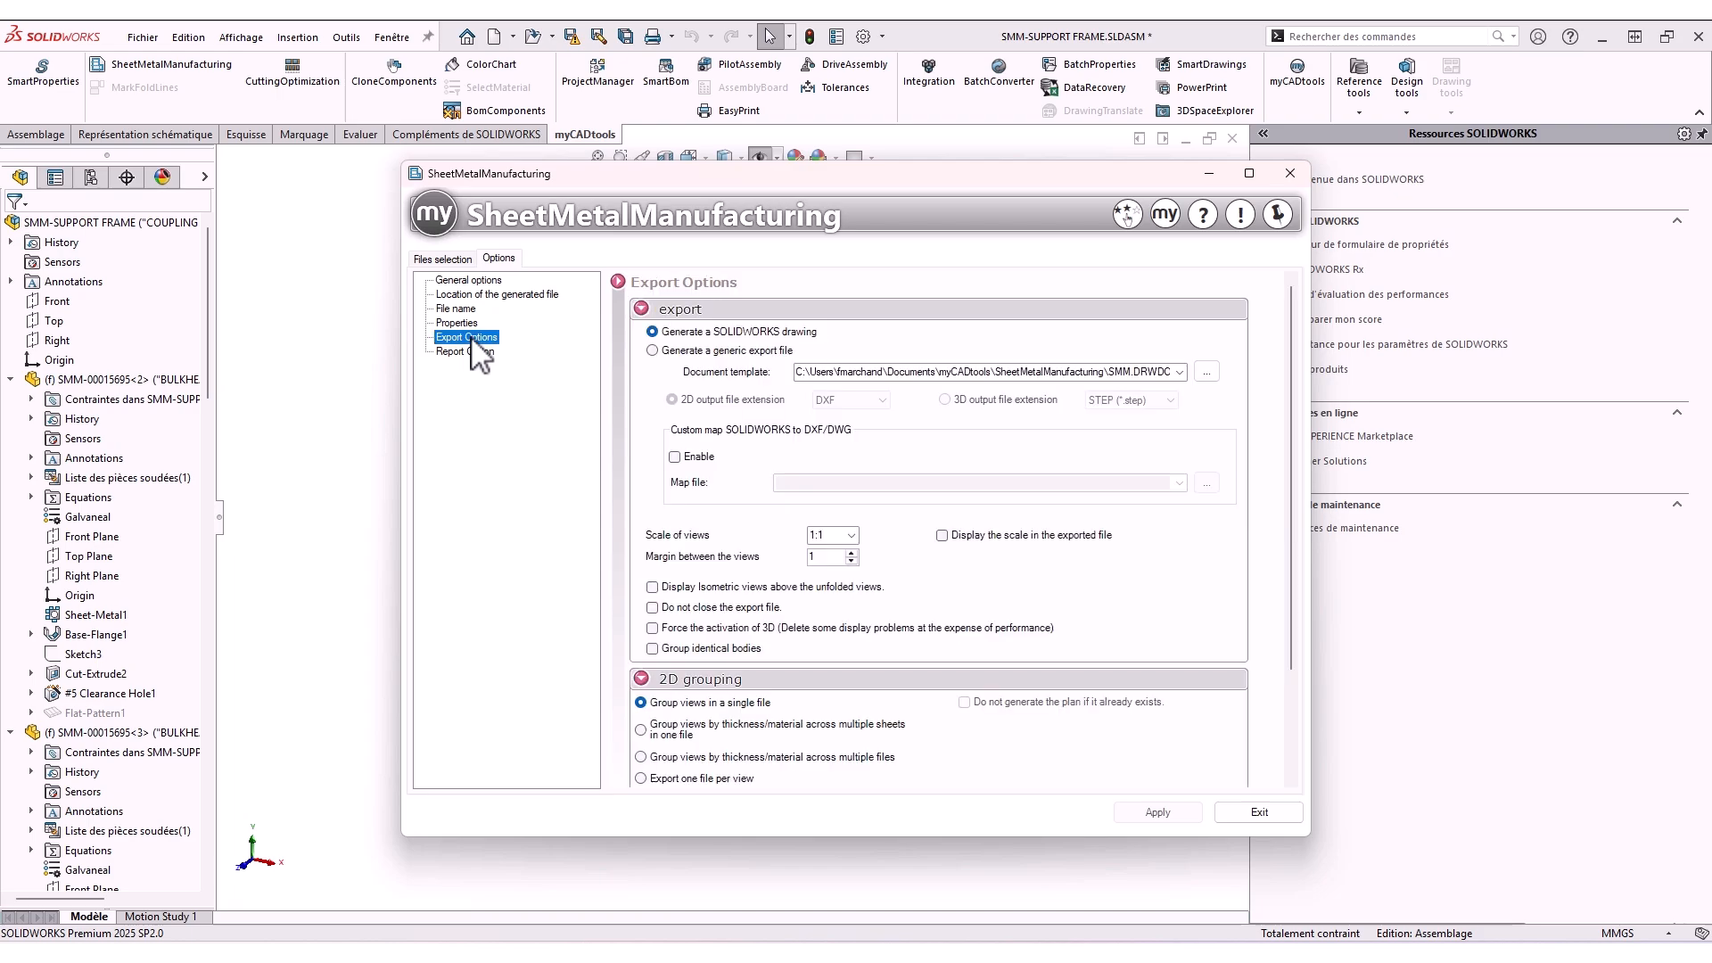
click(720, 350)
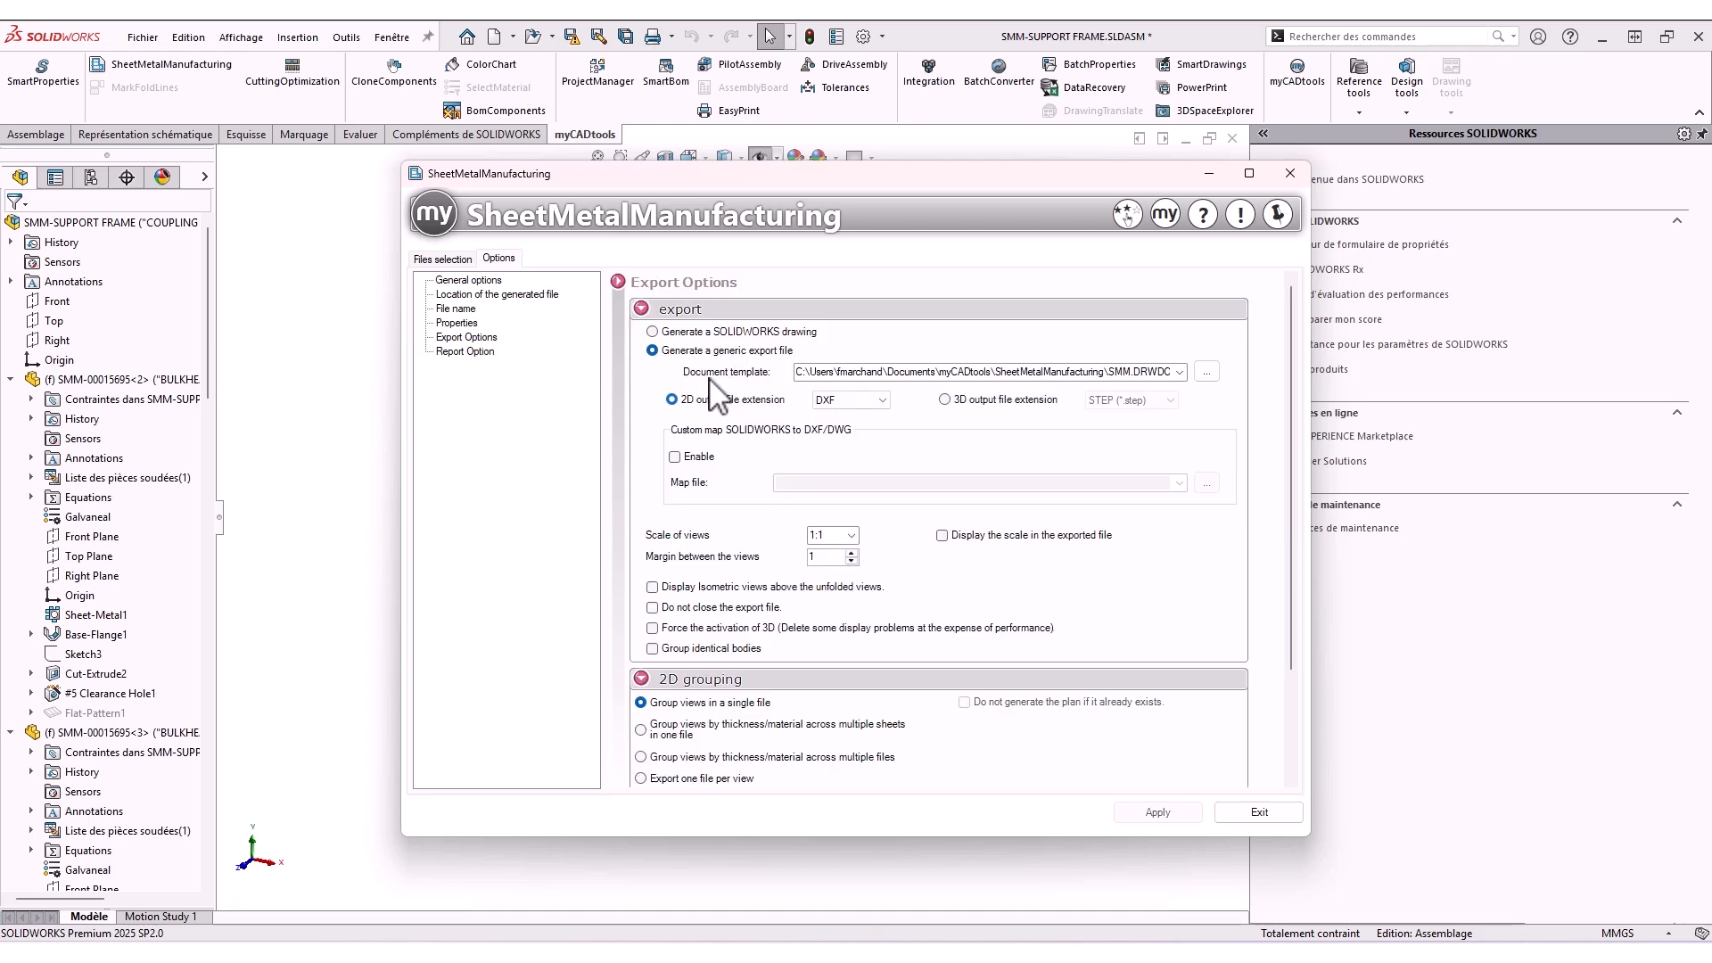
click(945, 401)
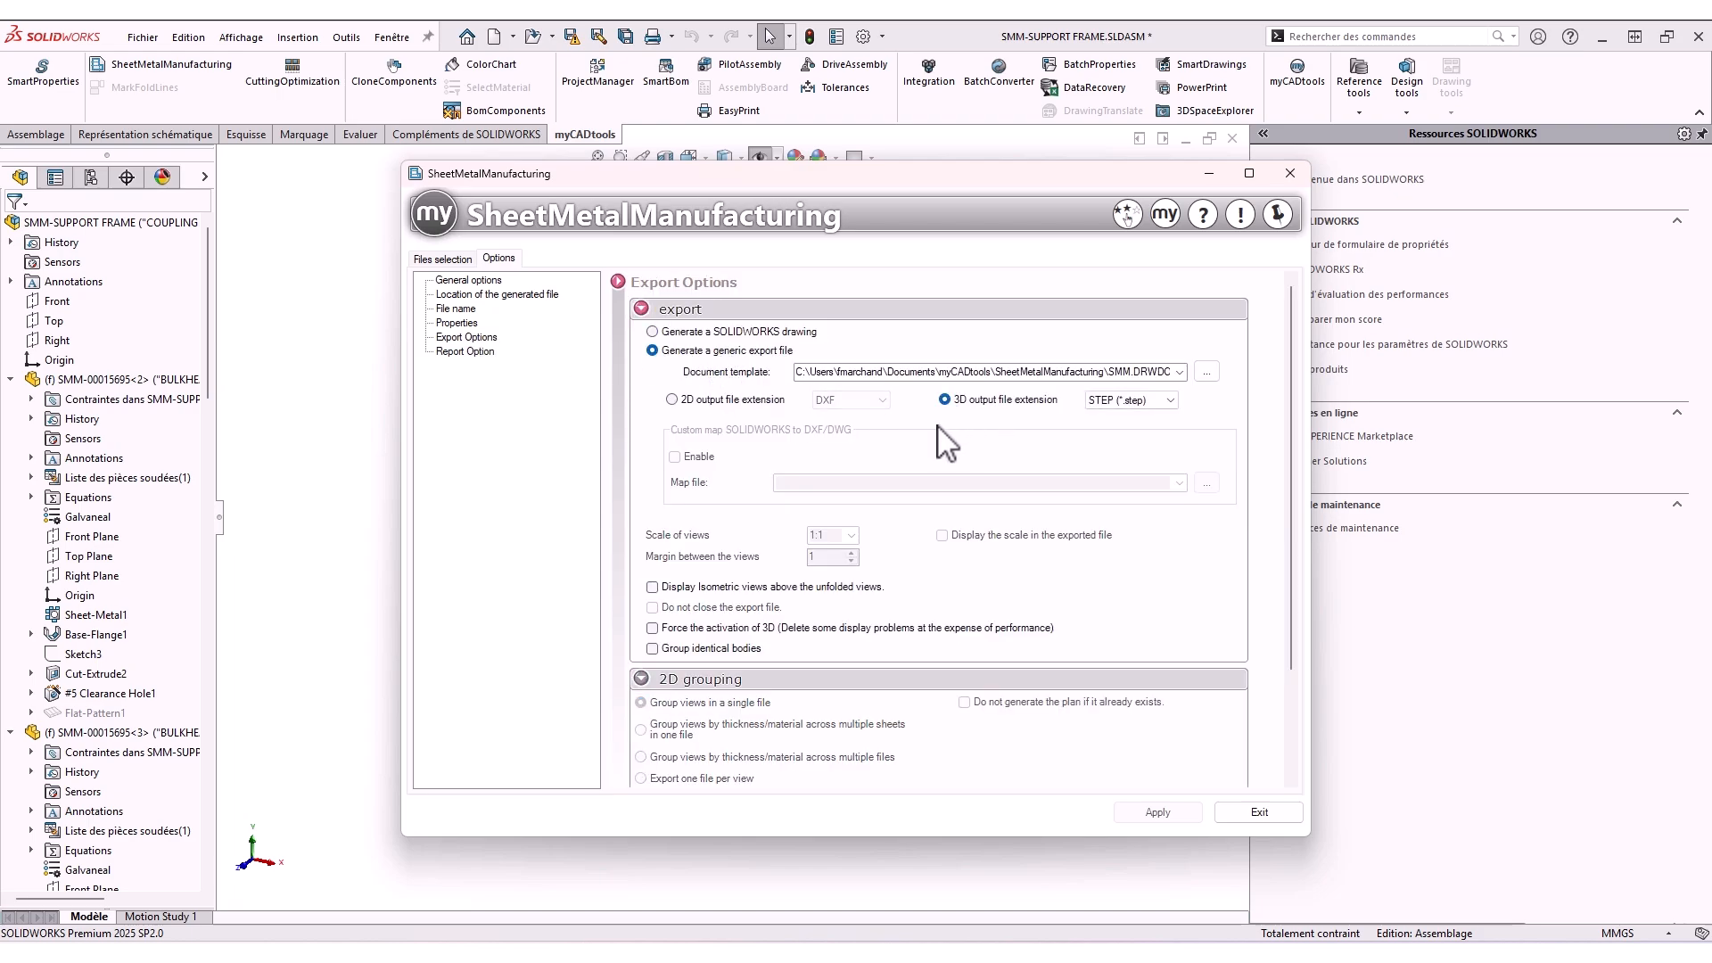
Return to the file selection, apply the export for the sheet metal parts, and decline viewing the report
click(454, 259)
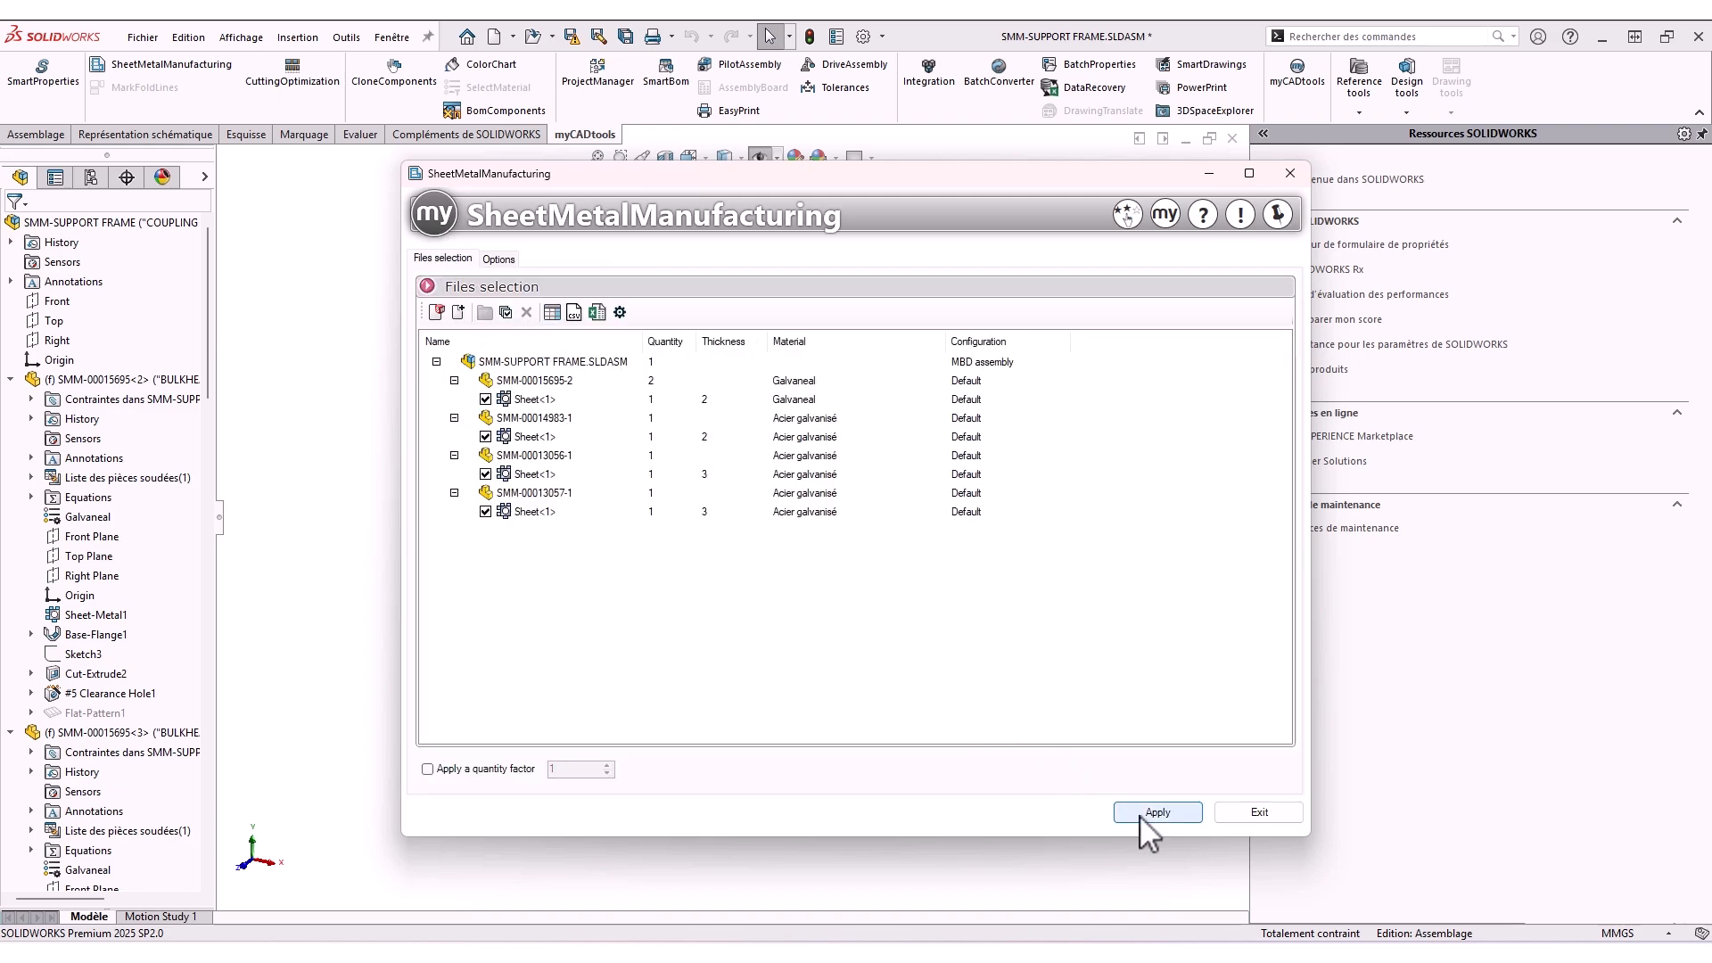
click(1154, 813)
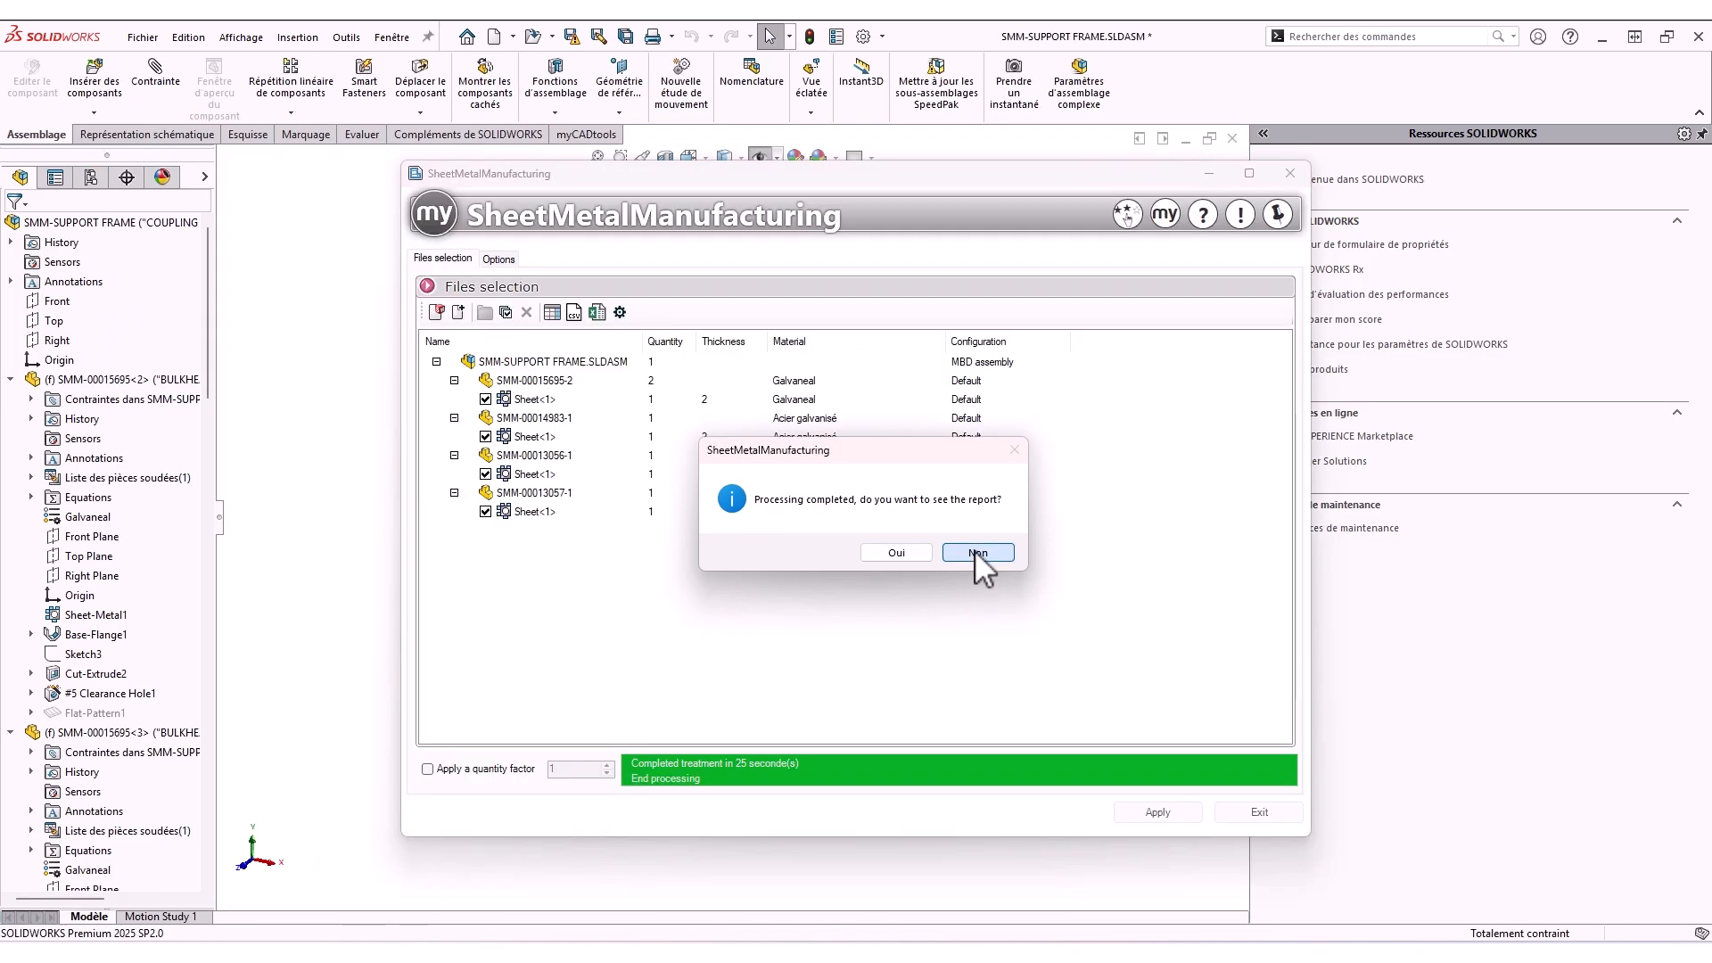
click(977, 552)
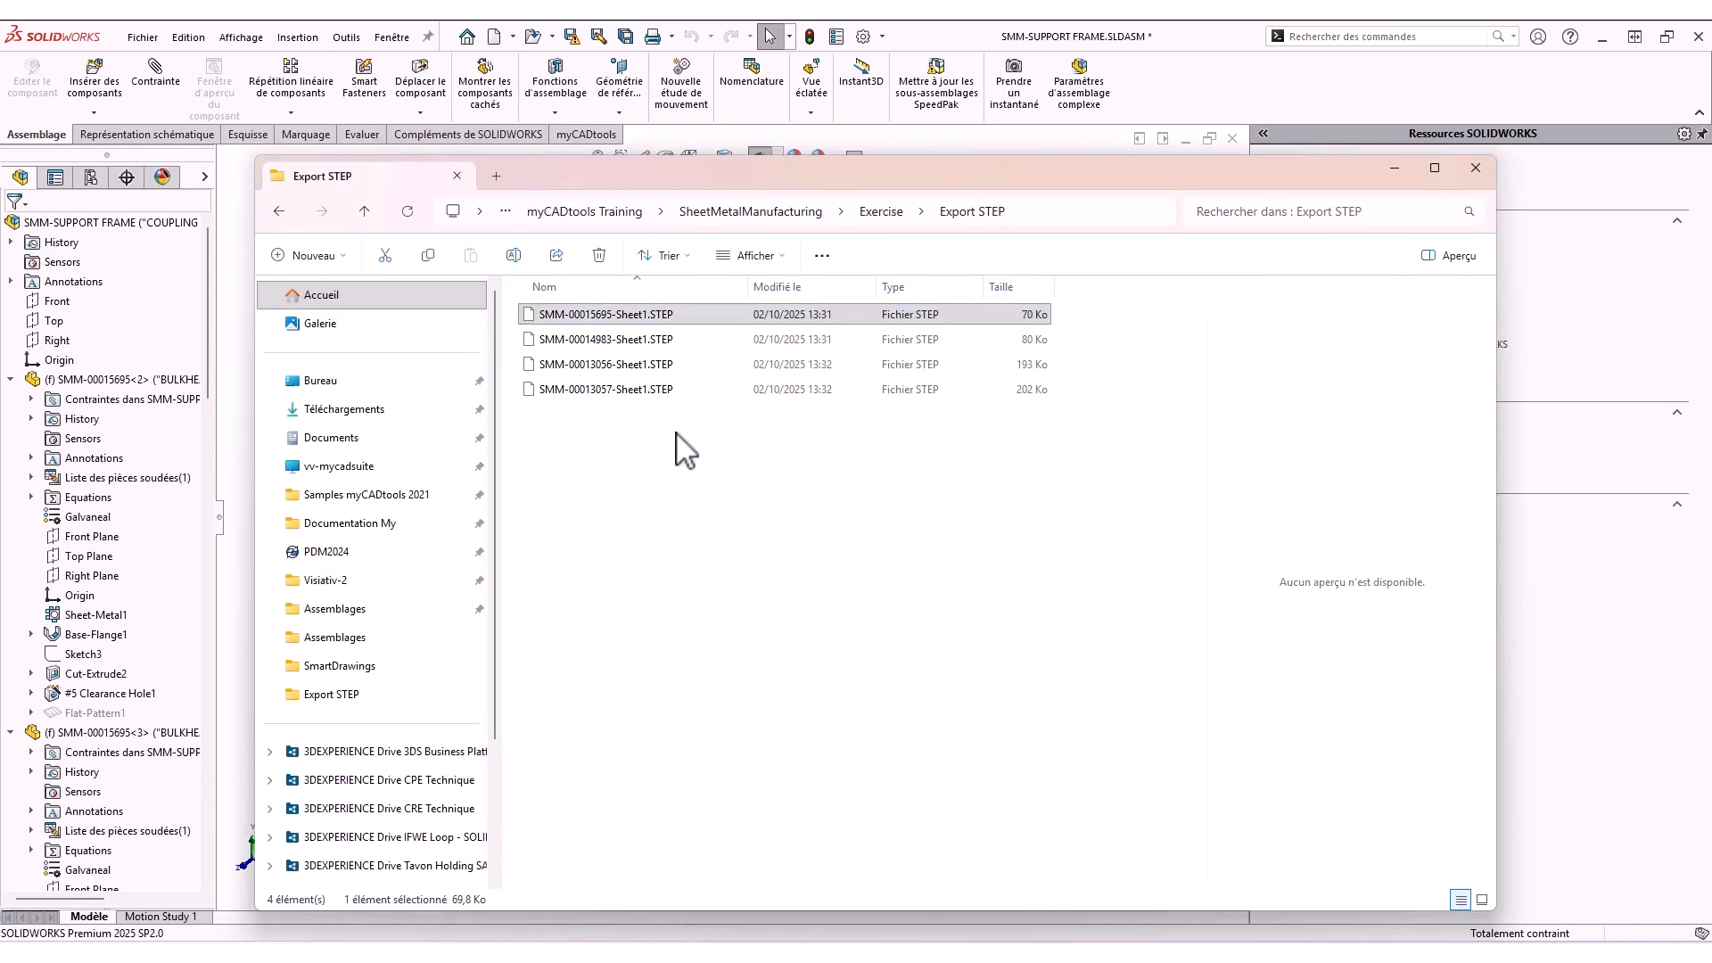